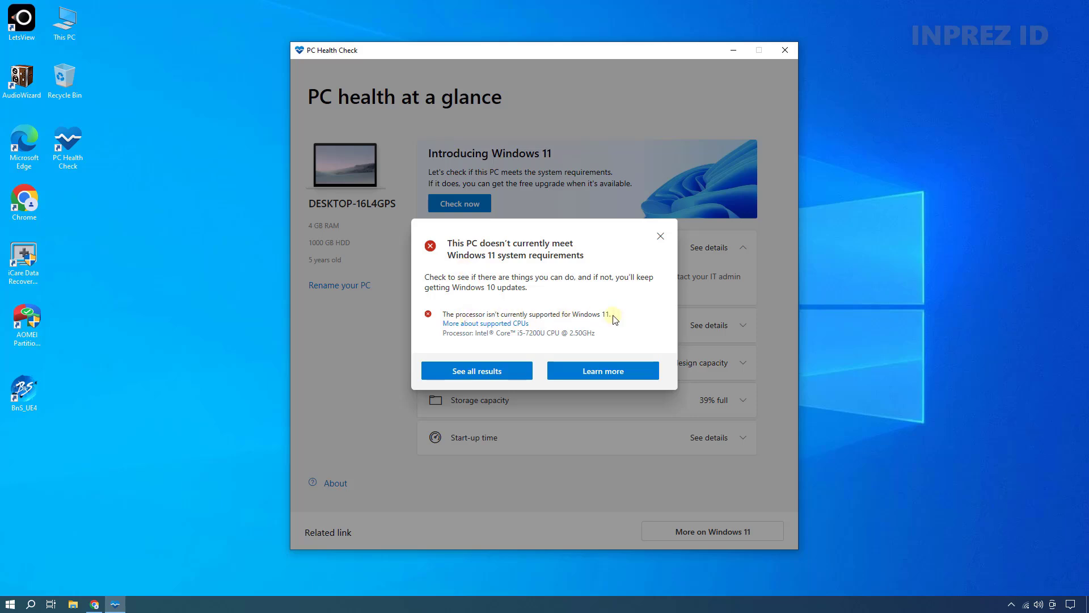
Show all results of the Windows 11 compatibility check, review each requirement, and close PC Health Check
left_click(491, 373)
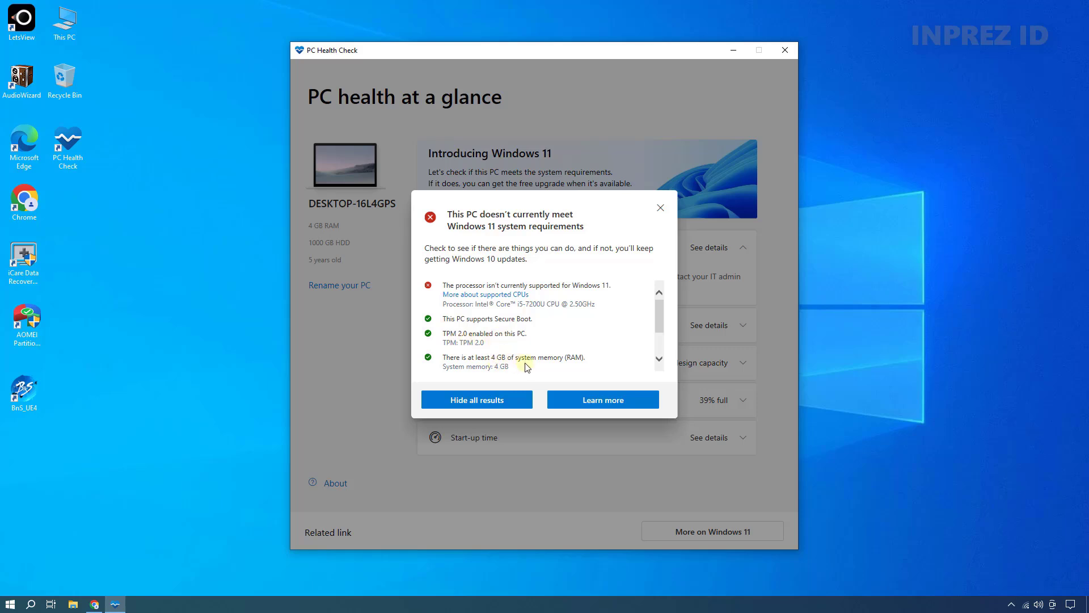
scroll(525, 366, "down", 1)
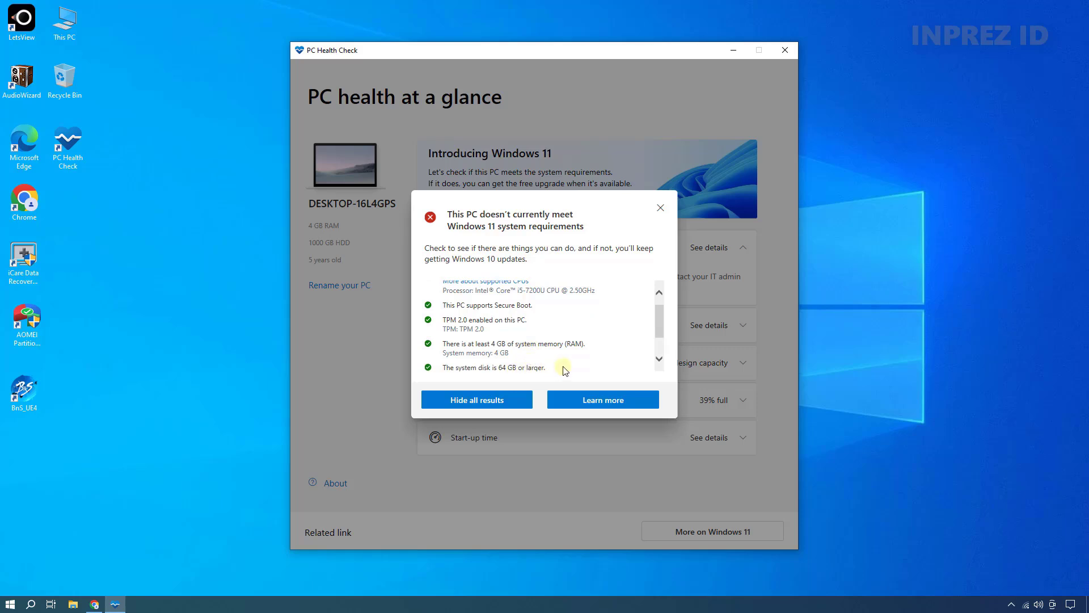
scroll(567, 367, "down", 2)
scroll(570, 367, "down", 1)
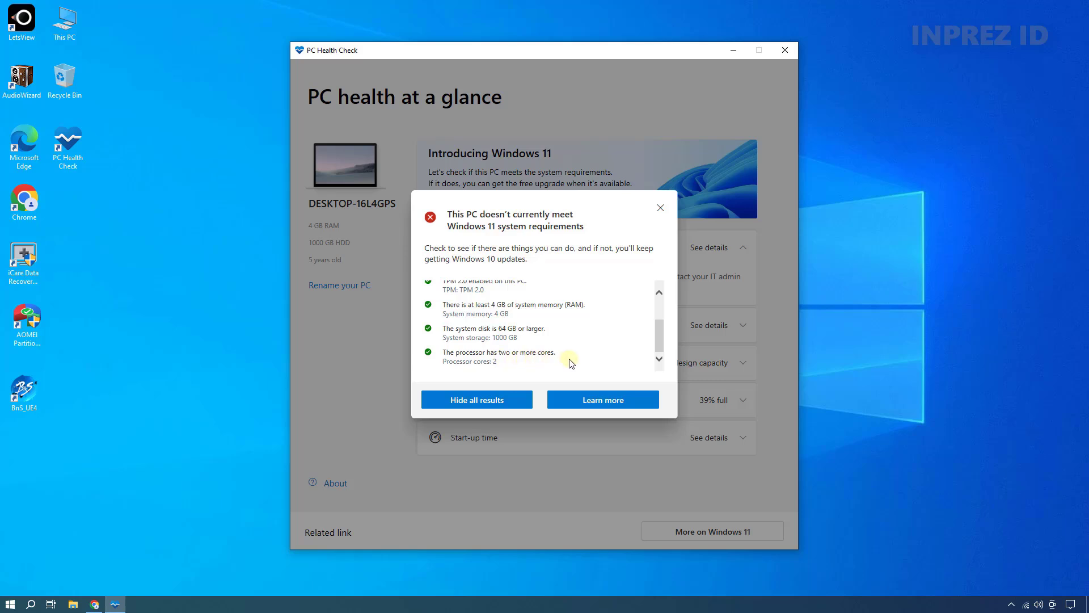
scroll(538, 360, "up", 2)
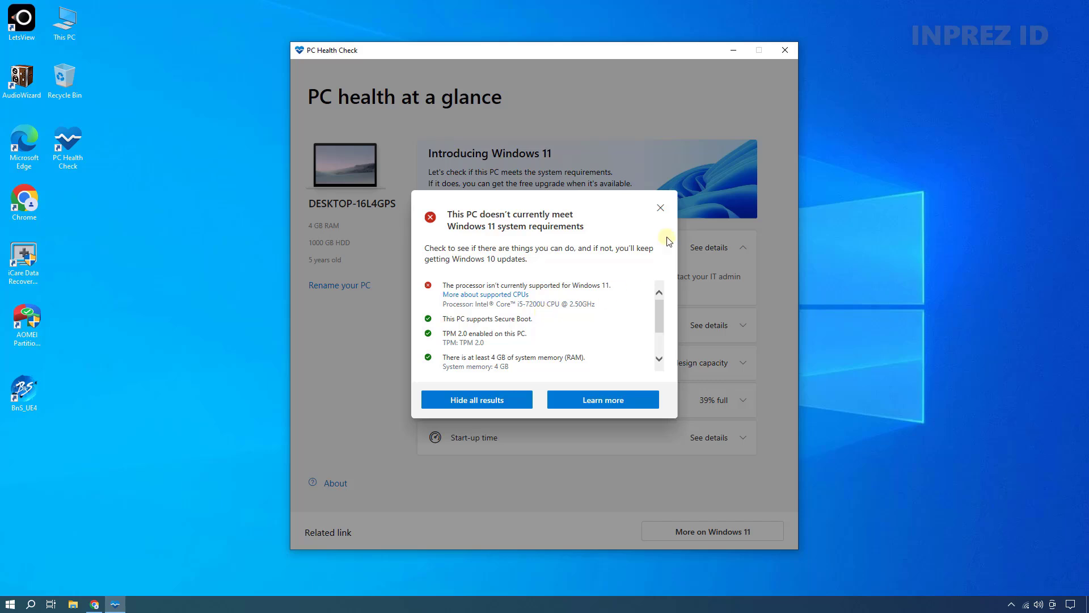
left_click(660, 208)
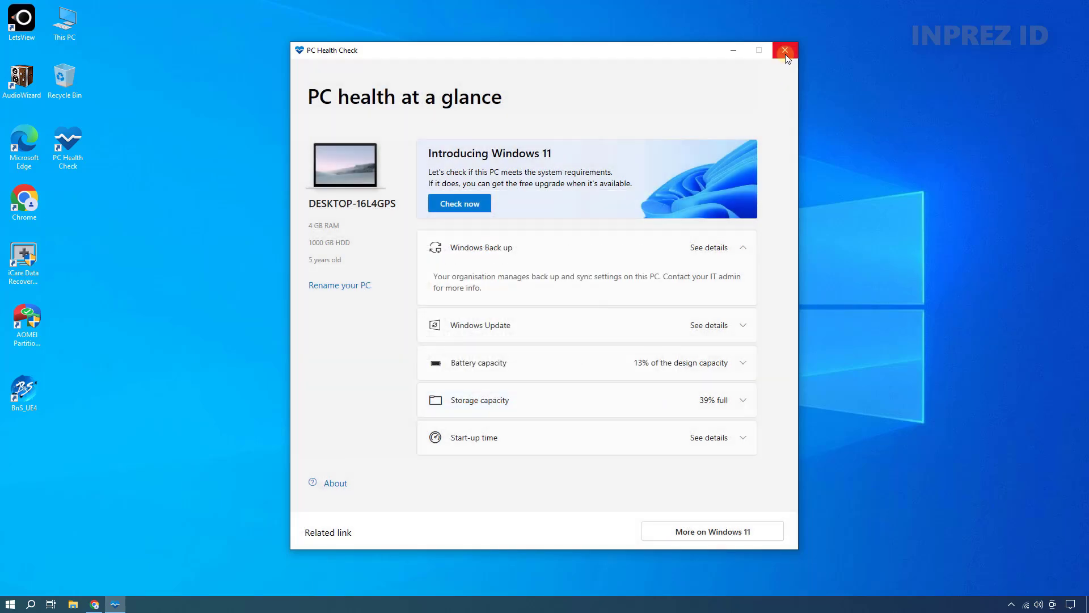
left_click(785, 50)
Switch to Chrome, search Google for "windows processor", and open Microsoft's Windows Processor Requirements article
left_click(95, 604)
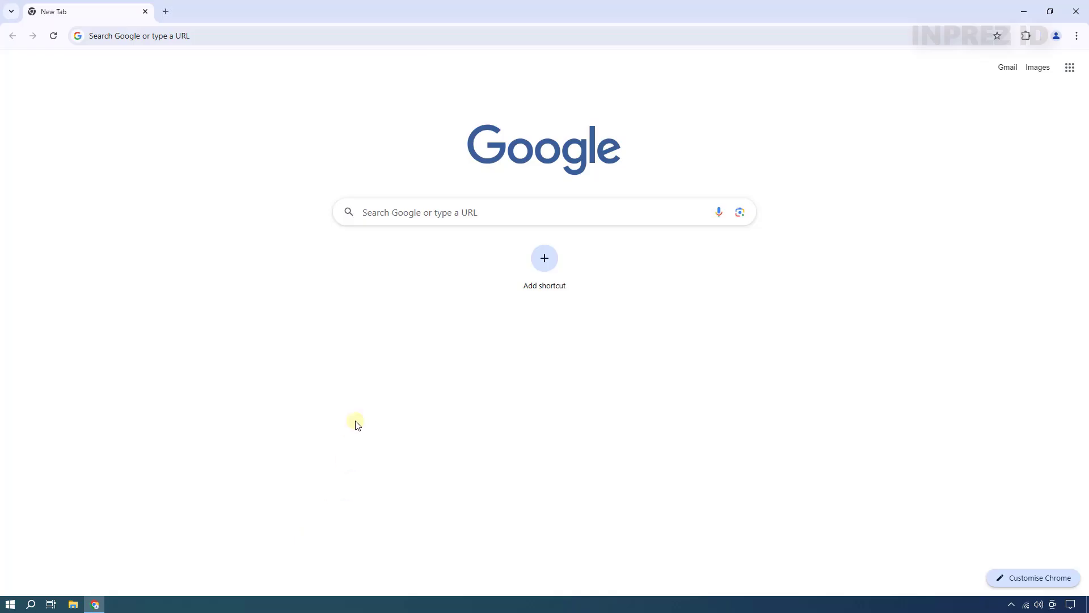
left_click(402, 211)
type("wi")
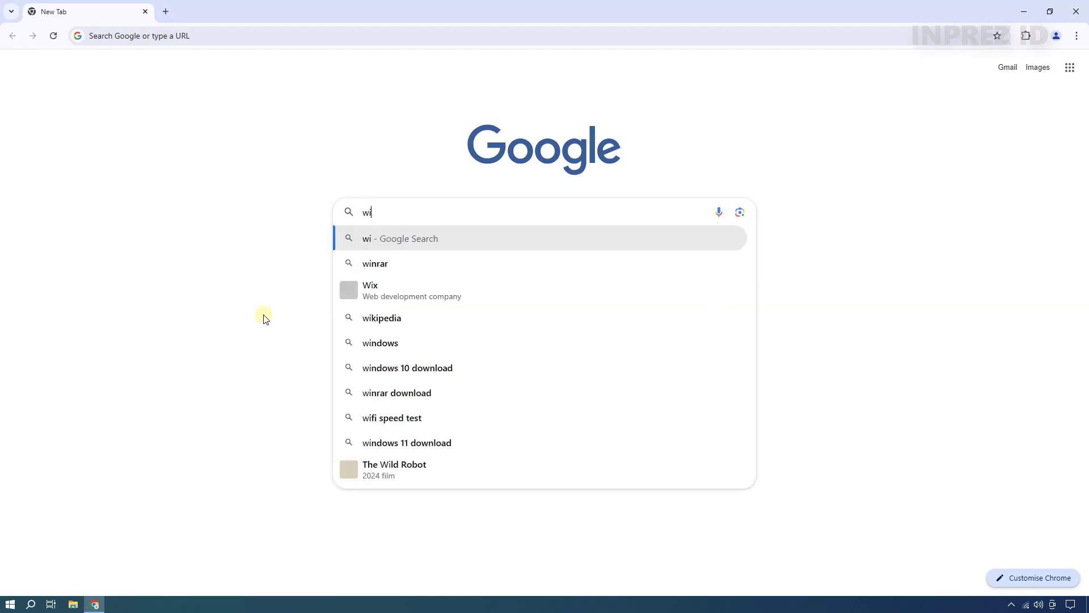
type("ndows processor")
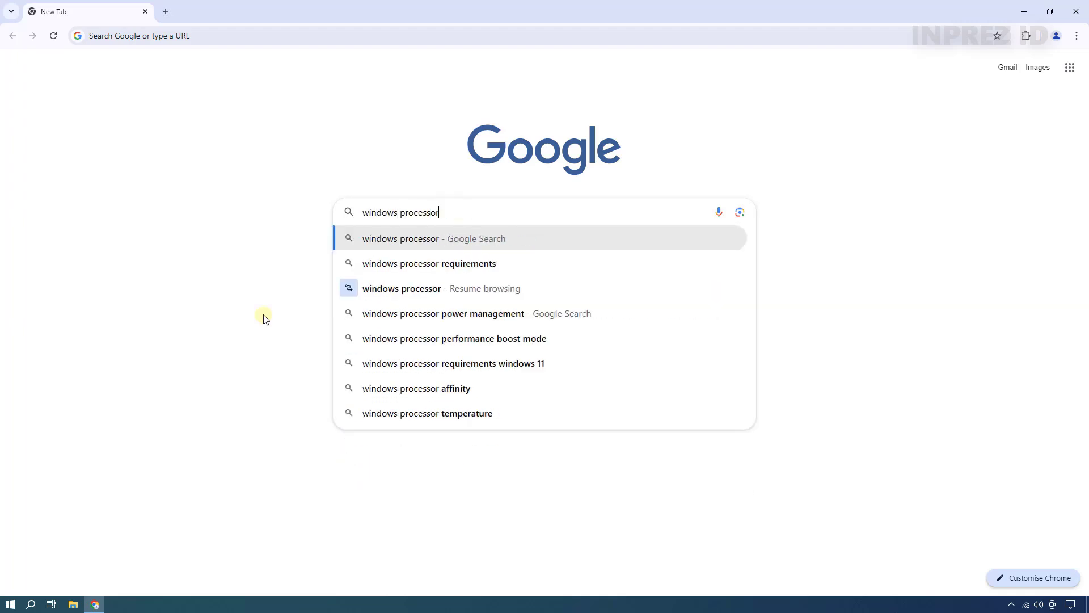
key("Return")
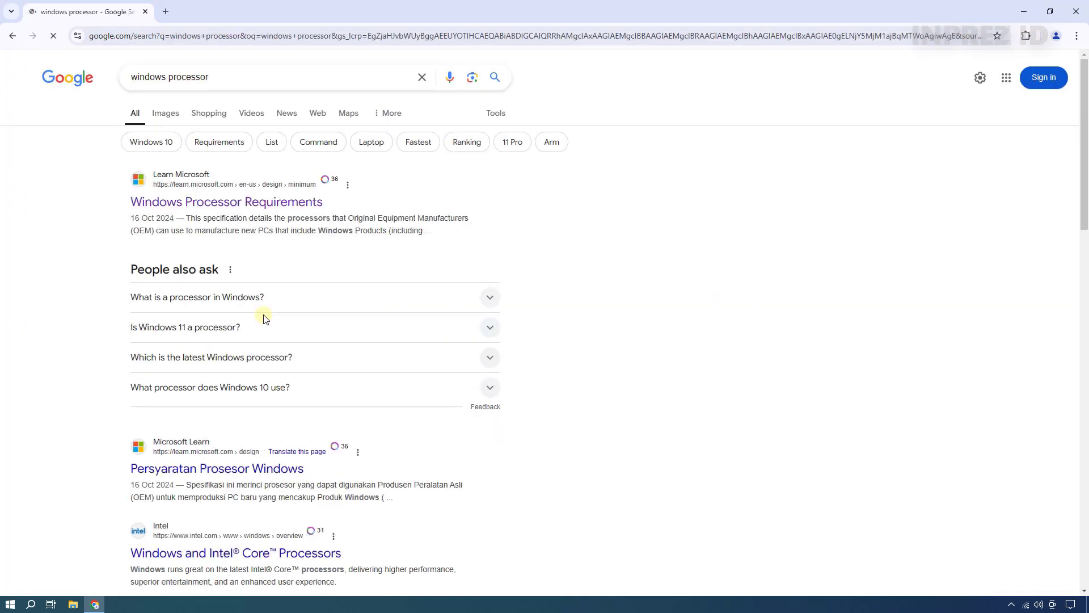
left_click(223, 209)
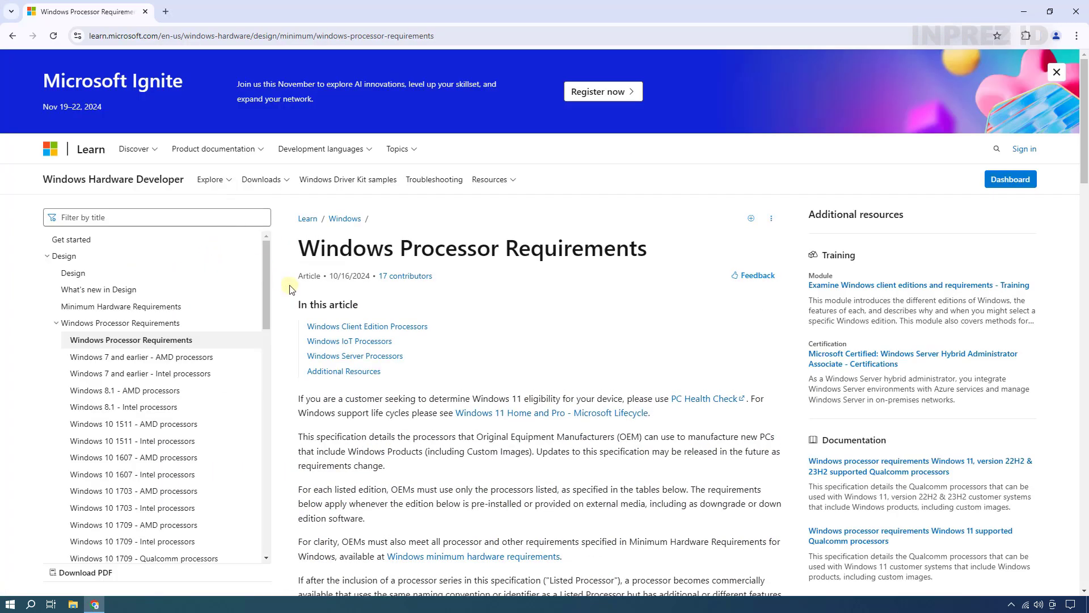
Open the Windows 11 - Intel processors article and examine its table of supported models through the Core i5 entries
left_click_drag(266, 283, 280, 499)
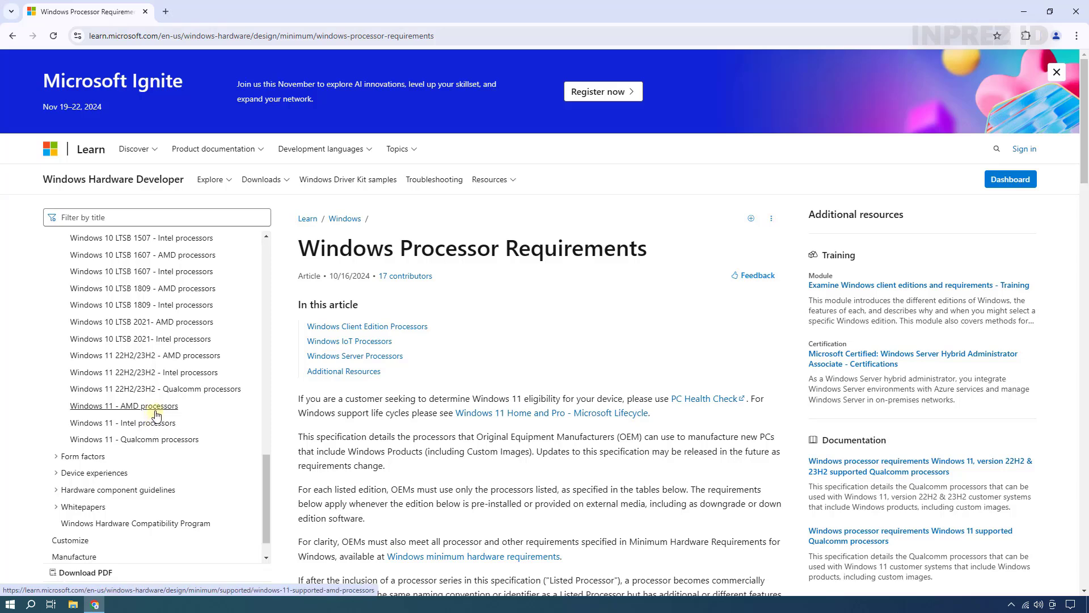
left_click(134, 431)
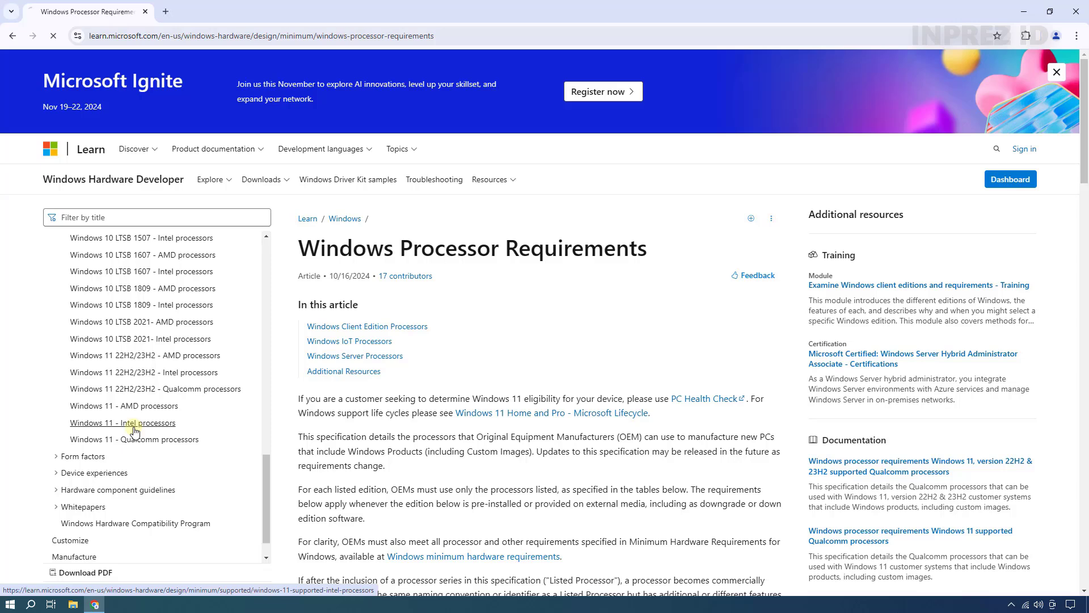
scroll(656, 438, "down", 3)
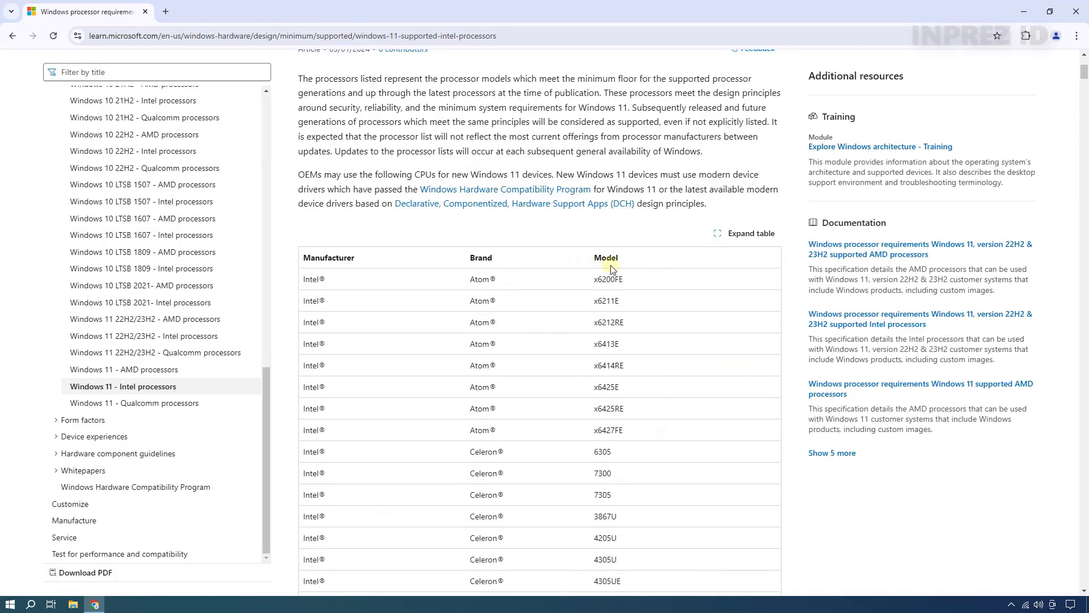
scroll(650, 386, "down", 4)
scroll(656, 420, "down", 9)
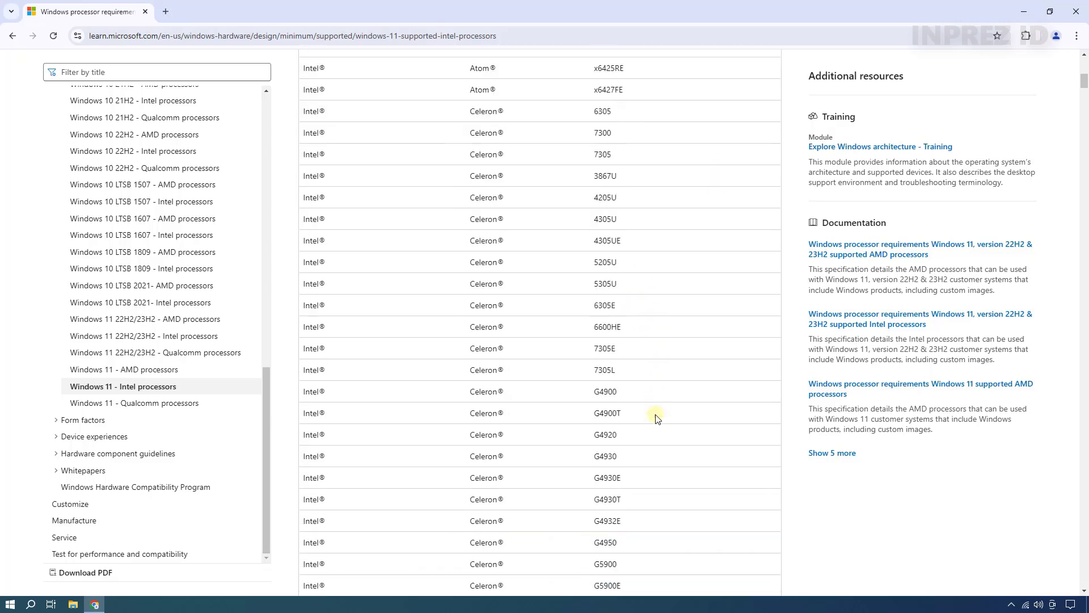
scroll(661, 454, "down", 15)
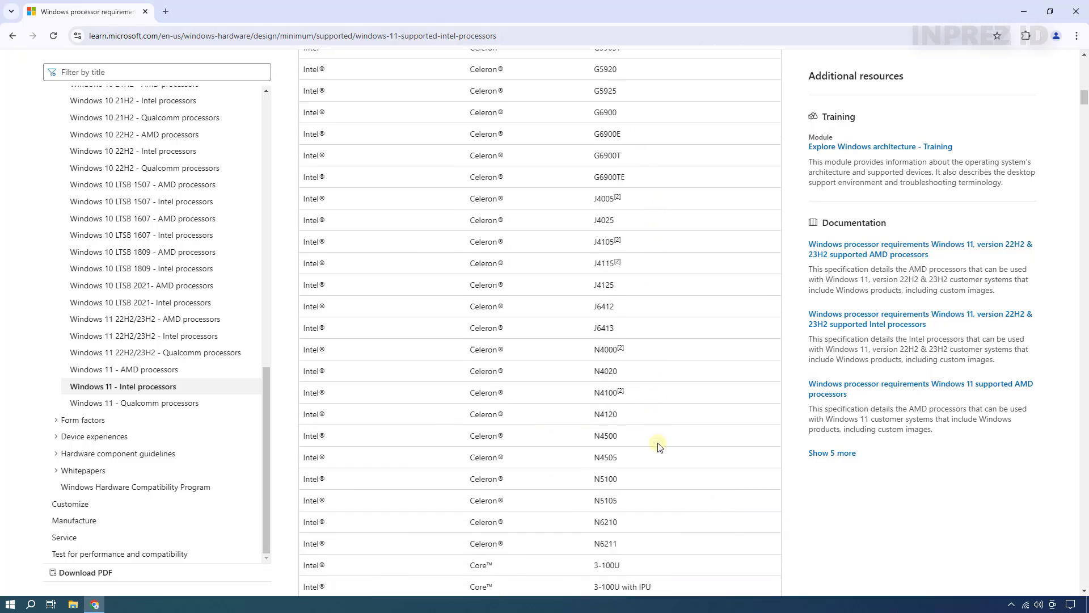
scroll(675, 481, "down", 15)
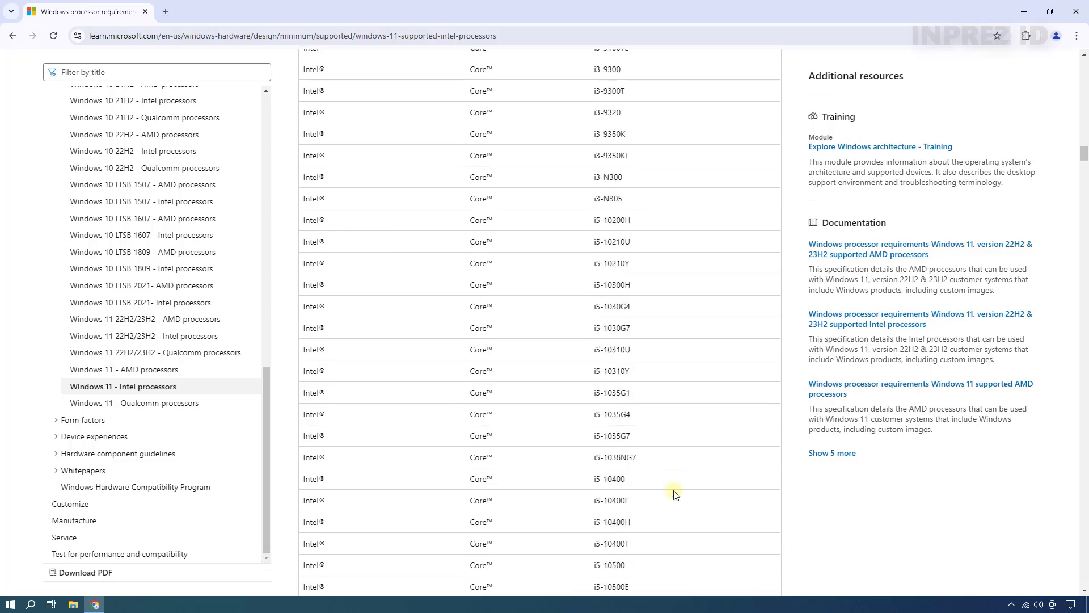
scroll(675, 496, "down", 15)
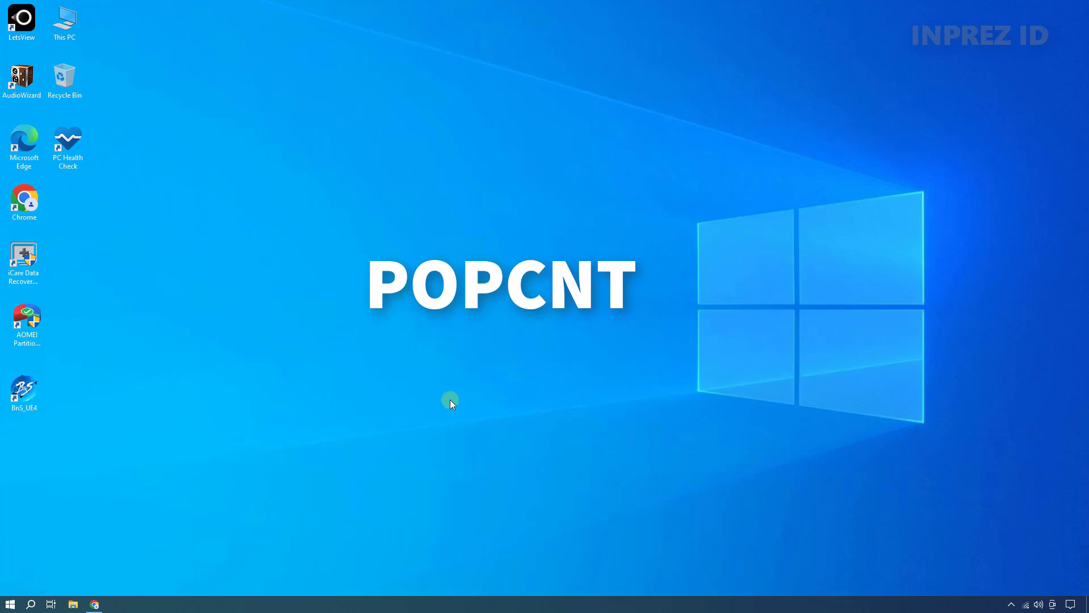
Search Windows for "cpu", launch cpuz_x64, inspect the processor's supported instructions, and close CPU-Z
left_click(31, 604)
type("cpu")
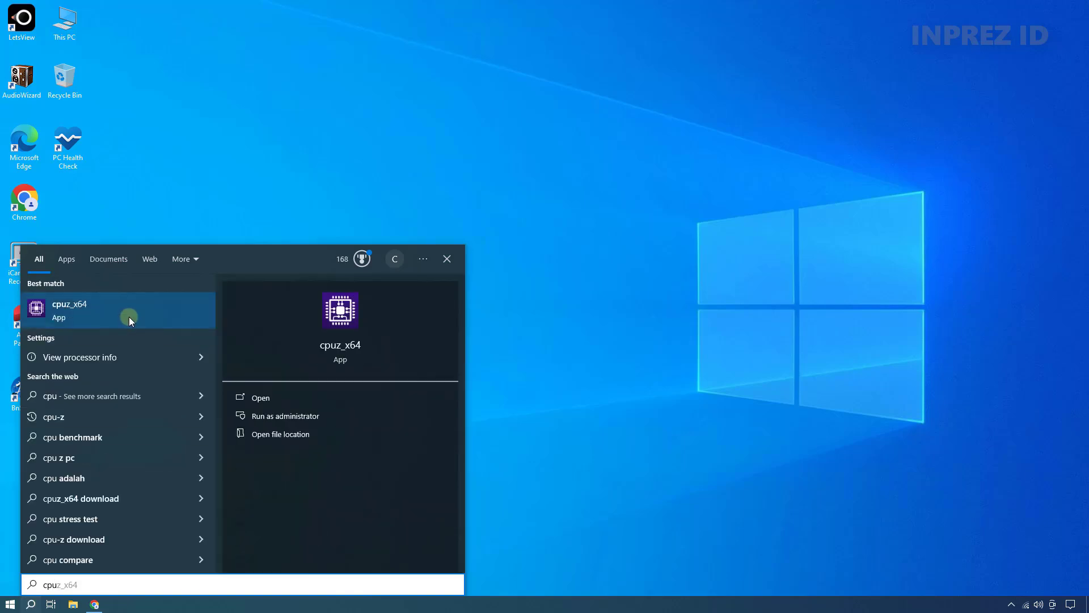
left_click(264, 398)
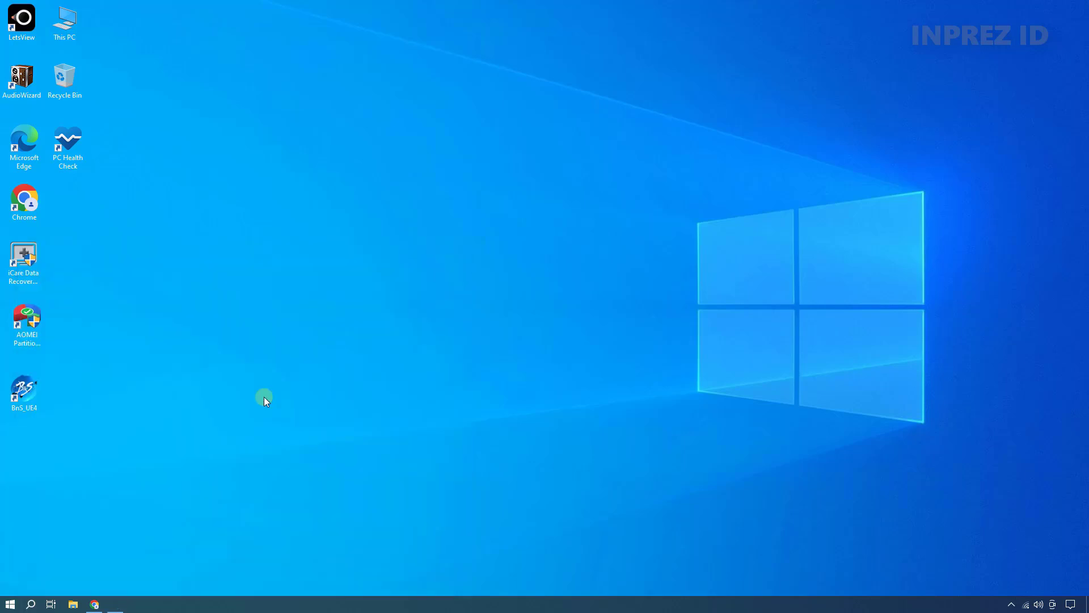
left_click(502, 380)
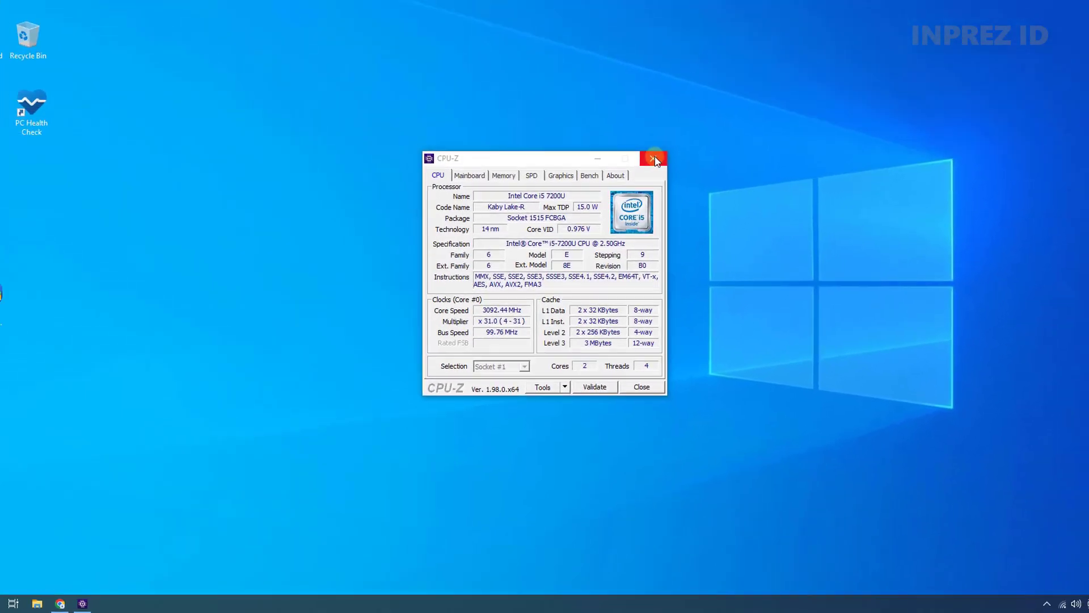
left_click(654, 158)
Switch to Chrome, search Google for "windows 11 download", and open Microsoft's Download Windows 11 page
left_click(94, 604)
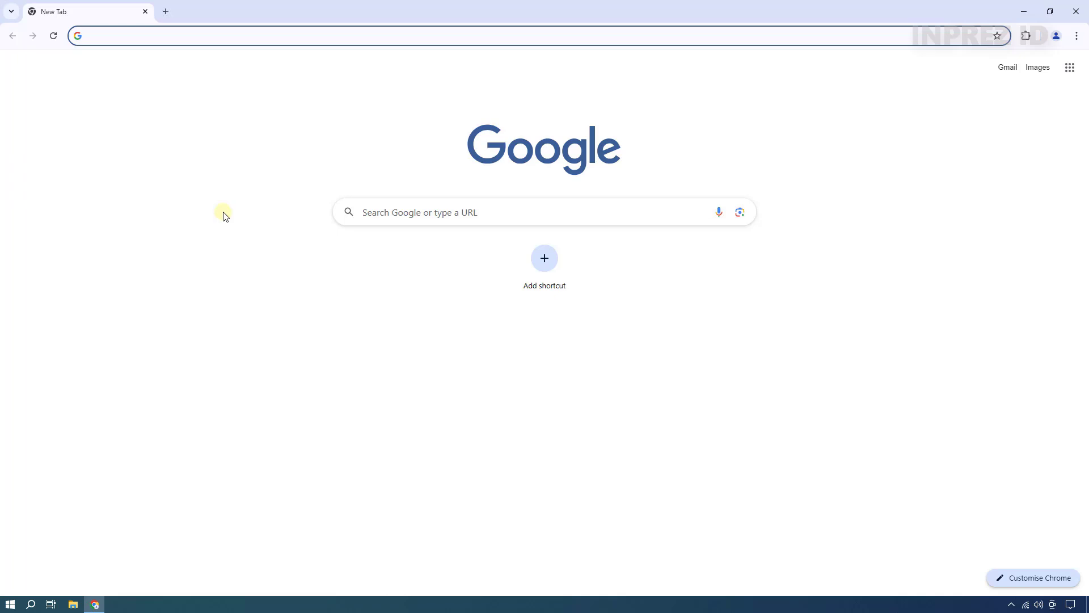
left_click(375, 214)
type("windo")
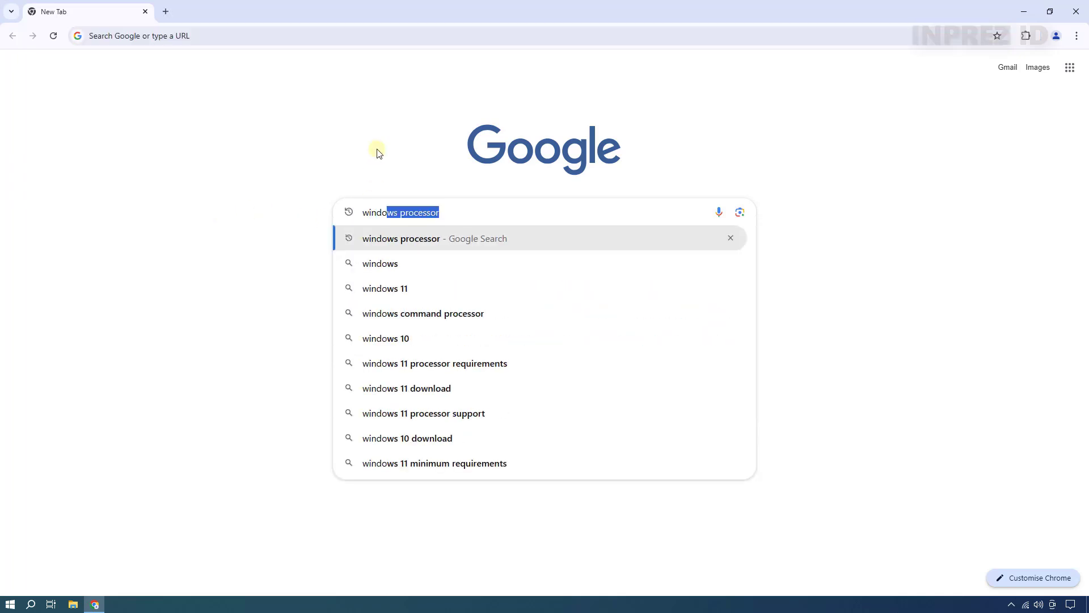
type("ws 11 download")
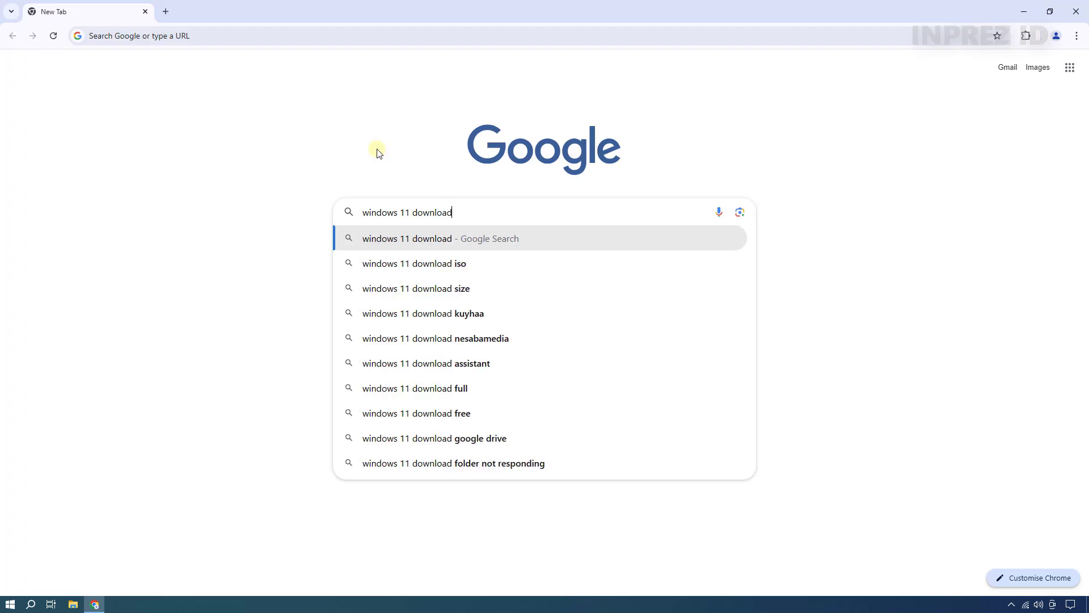
key("Return")
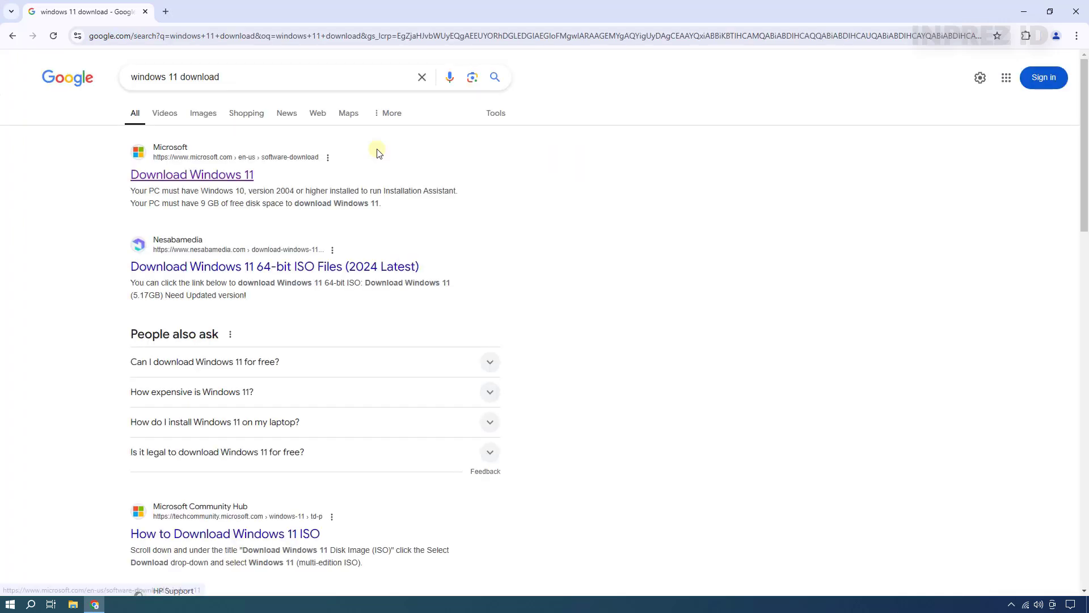
left_click(206, 183)
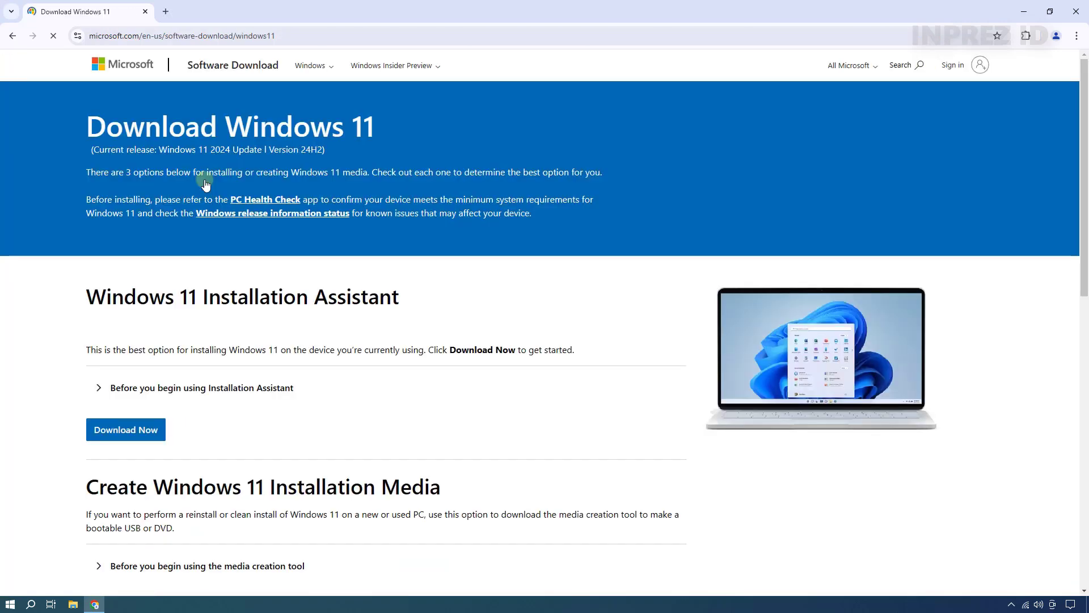
Choose Windows 11 (multi-edition ISO for x64 devices) as the disk image and submit the download request
scroll(411, 378, "down", 5)
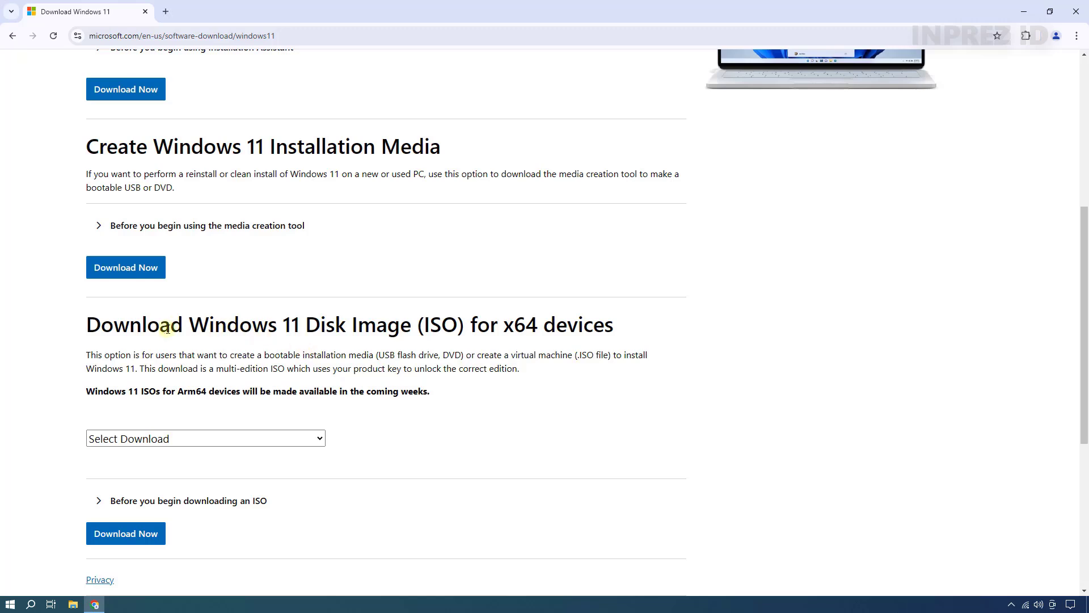
scroll(310, 371, "down", 1)
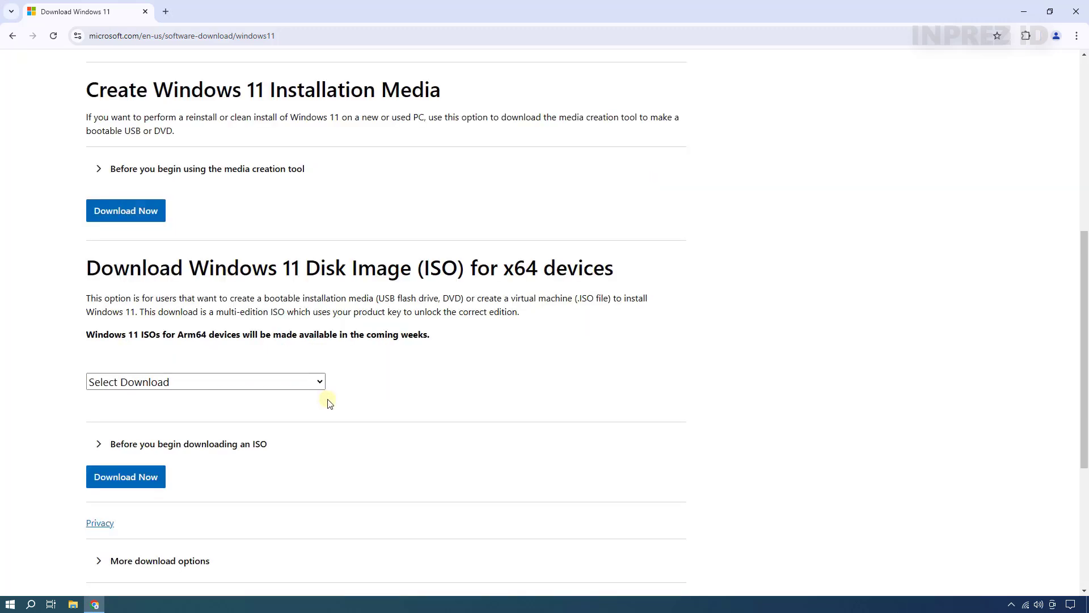
left_click(320, 387)
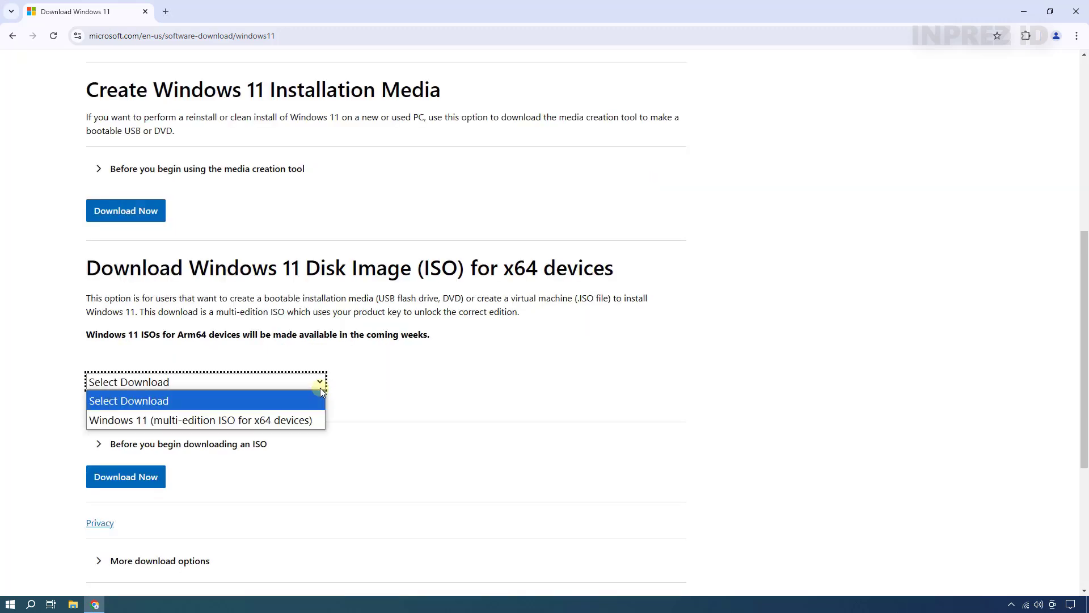
left_click(277, 420)
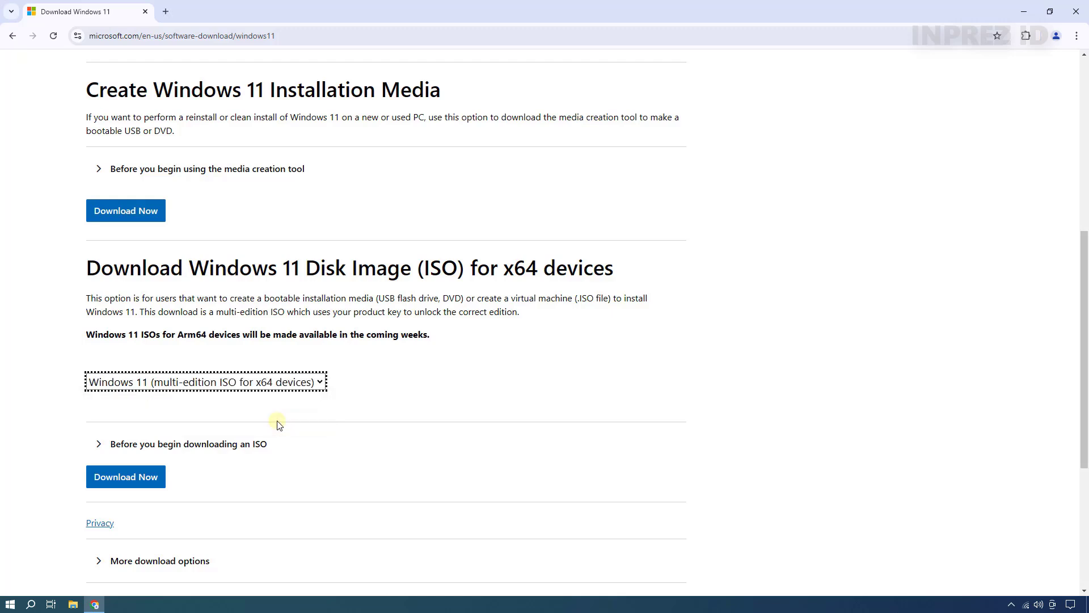
left_click(153, 483)
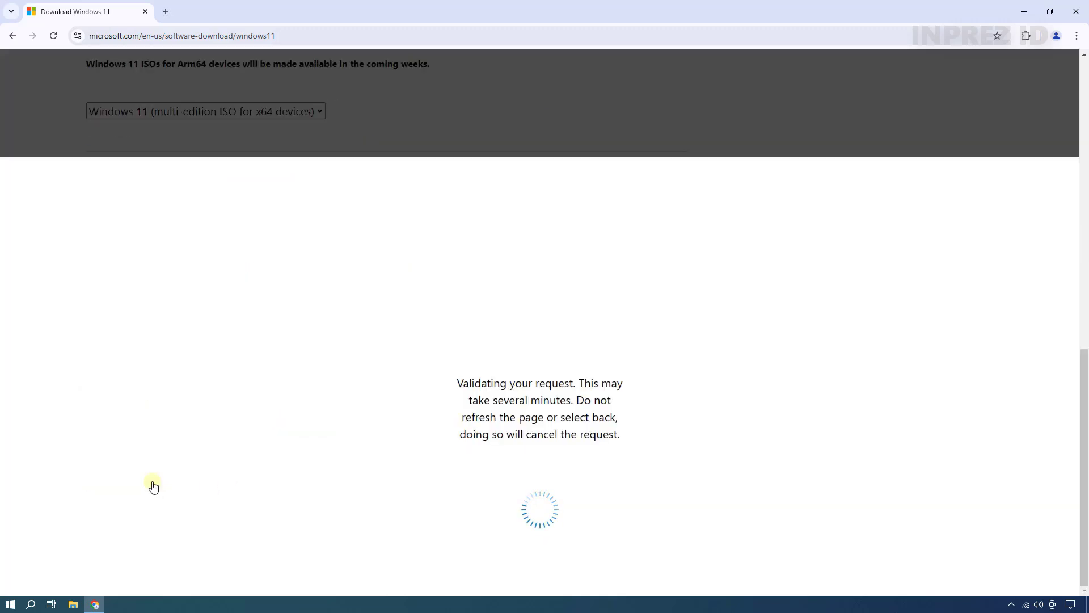
Confirm English (United States) as the product language and start the 64-bit Windows 11 ISO download
left_click(202, 325)
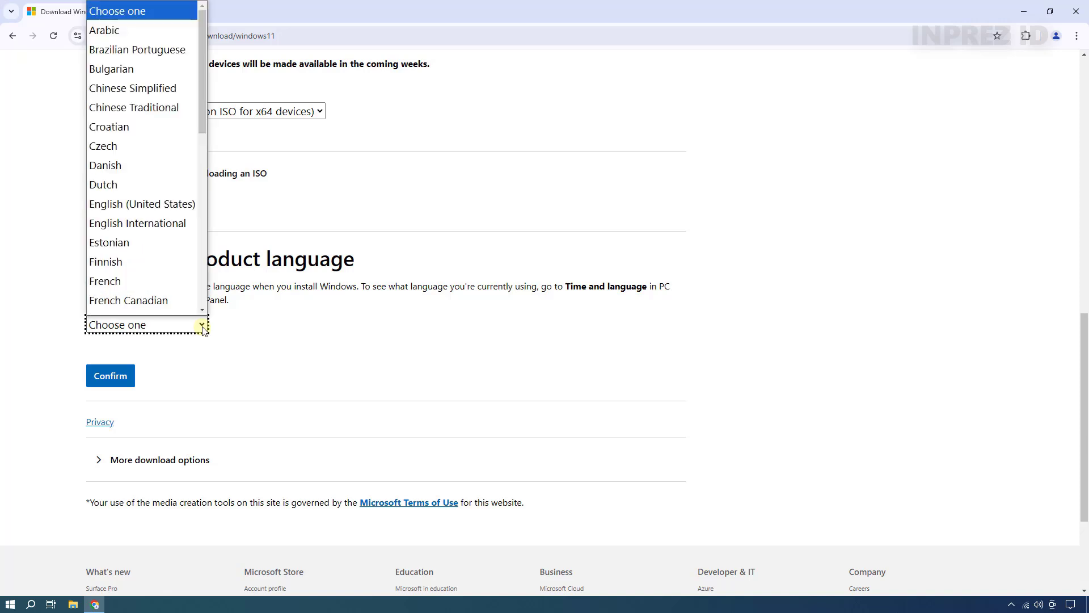
scroll(153, 226, "down", 1)
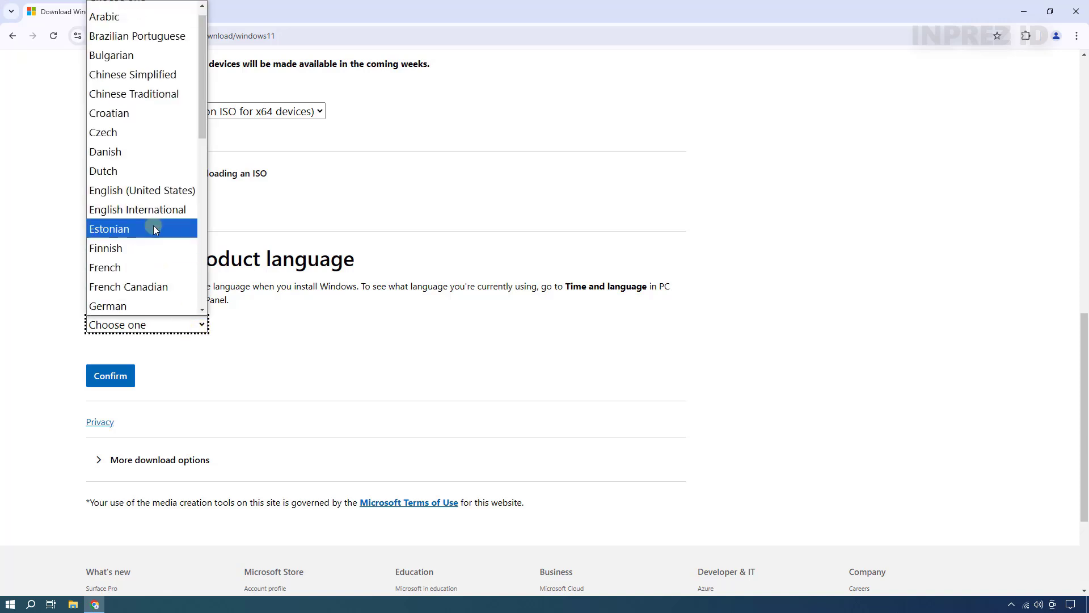
left_click(175, 189)
left_click(125, 379)
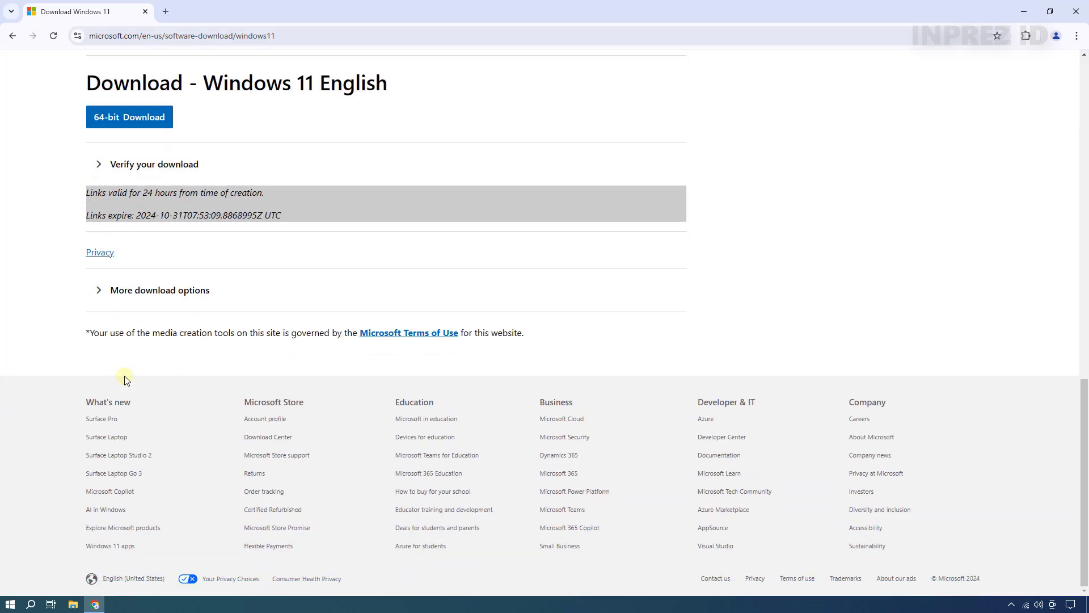
scroll(170, 377, "up", 4)
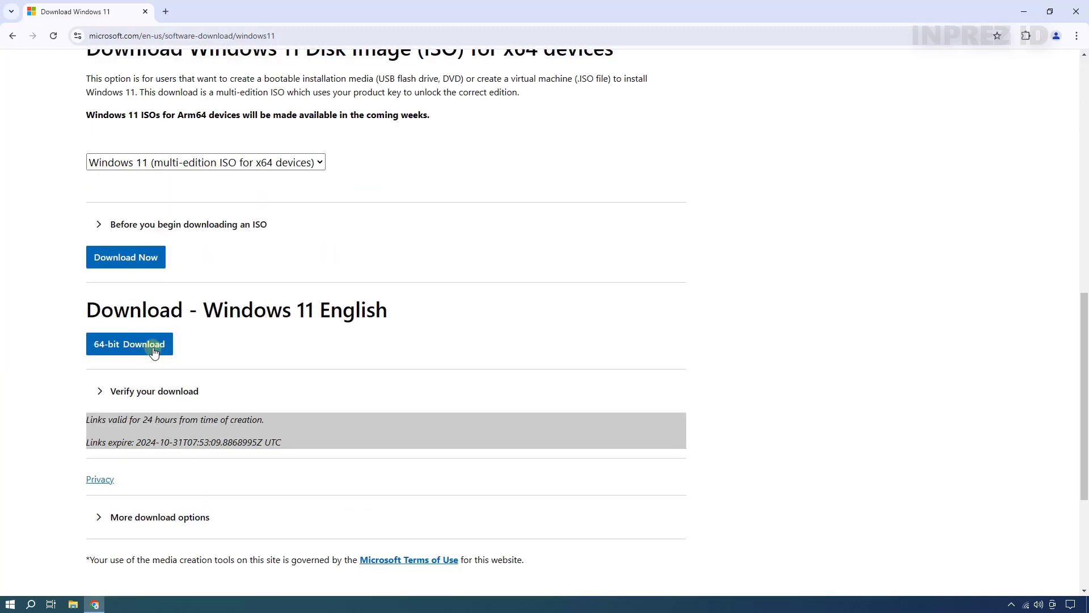
left_click(138, 351)
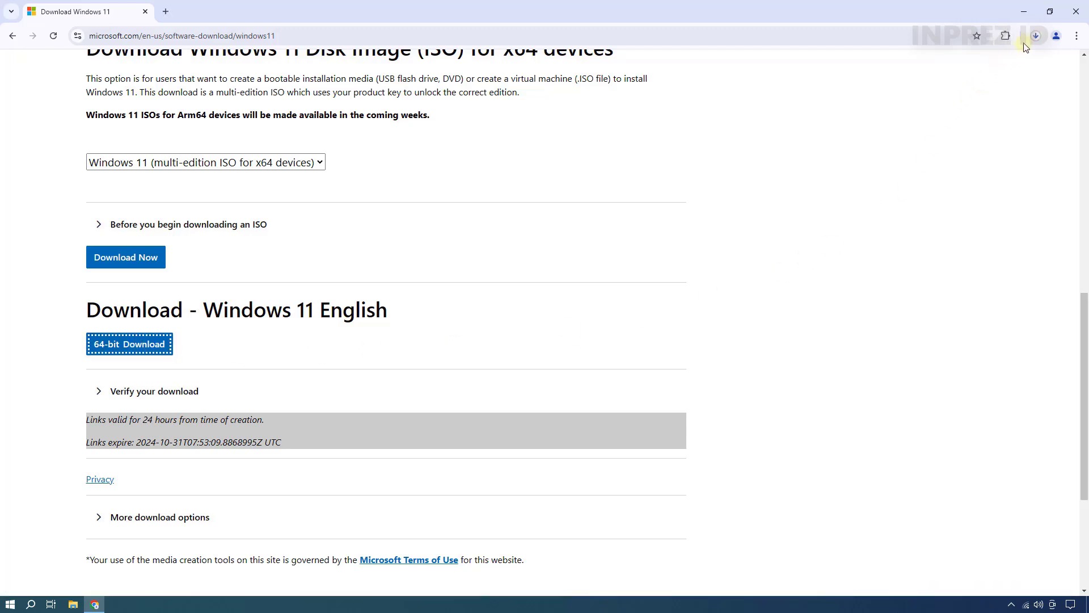
Show the downloaded Win11_24H2_English_x64.iso in its folder from the full download history, and minimize the browser and folder windows
left_click(1036, 35)
left_click(906, 135)
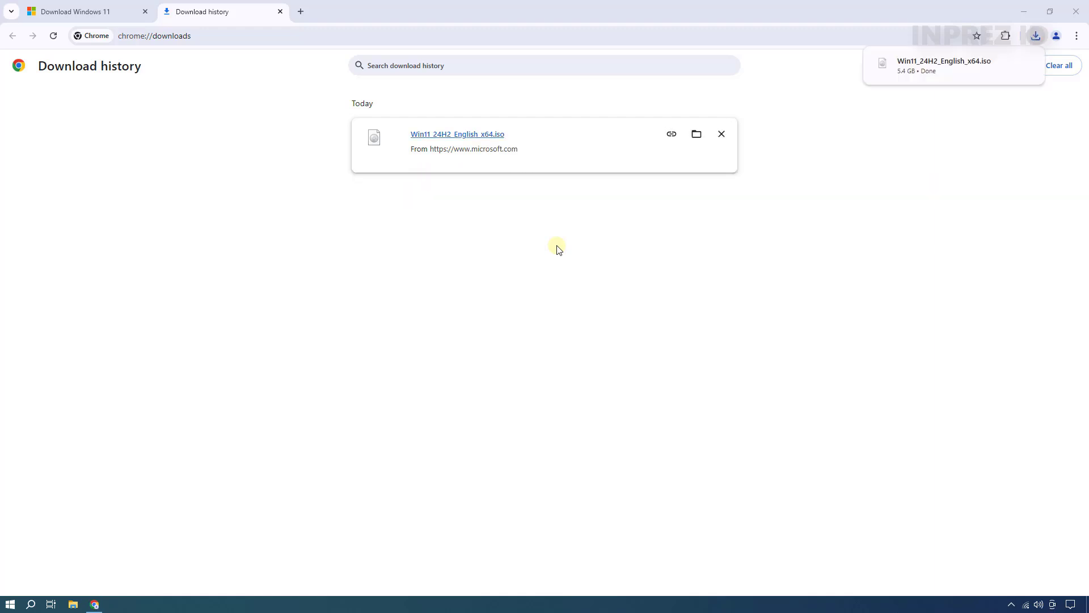
left_click(692, 139)
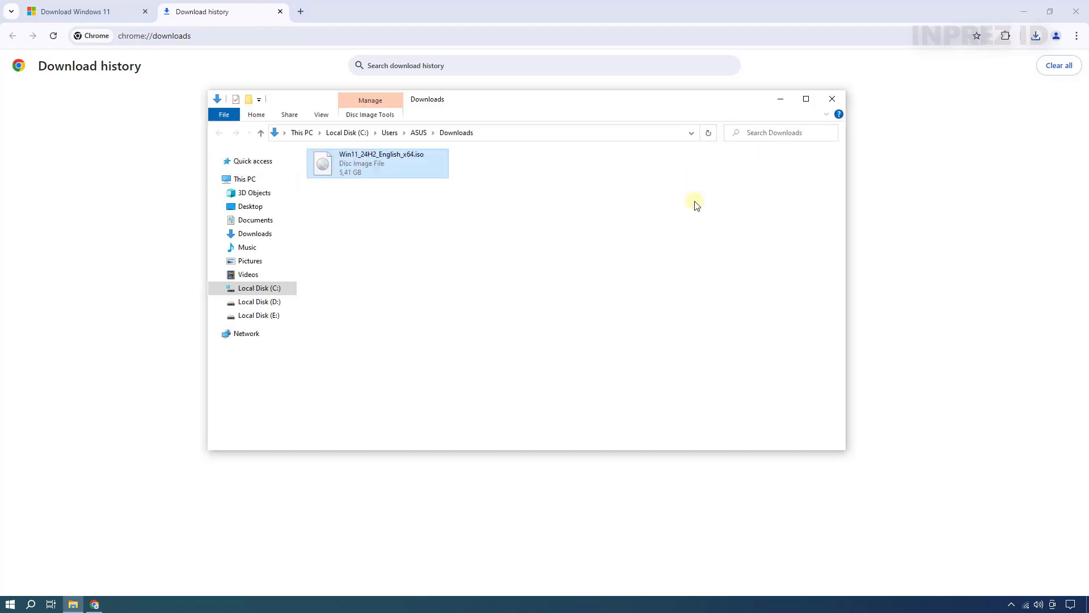
left_click(1021, 12)
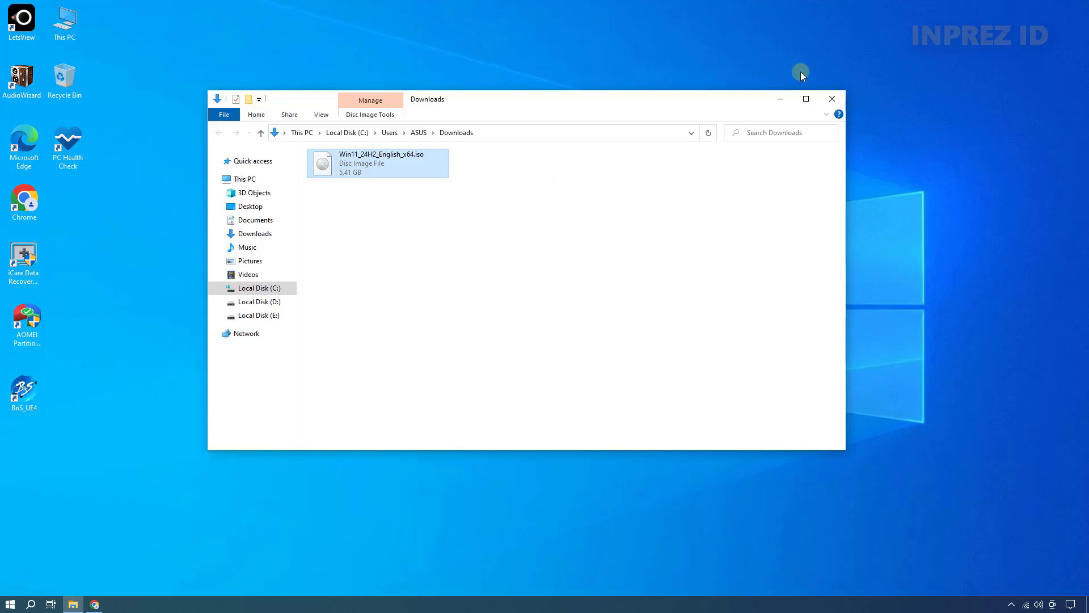
left_click(788, 101)
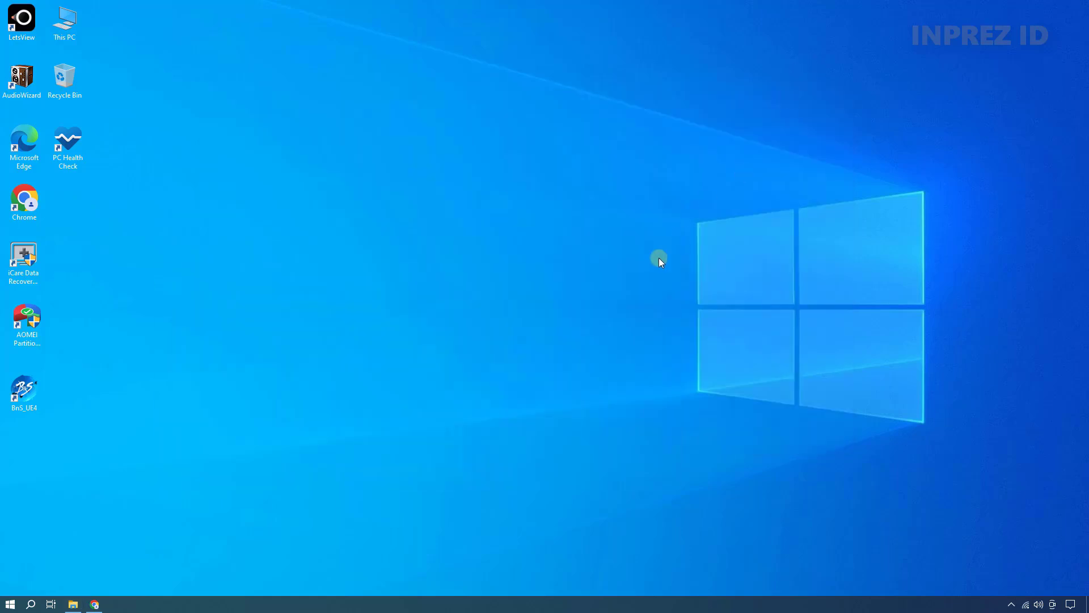
Open Disk Management and examine Disk 0, Disk 1, and the C: and D: partitions for available space
right_click(5, 608)
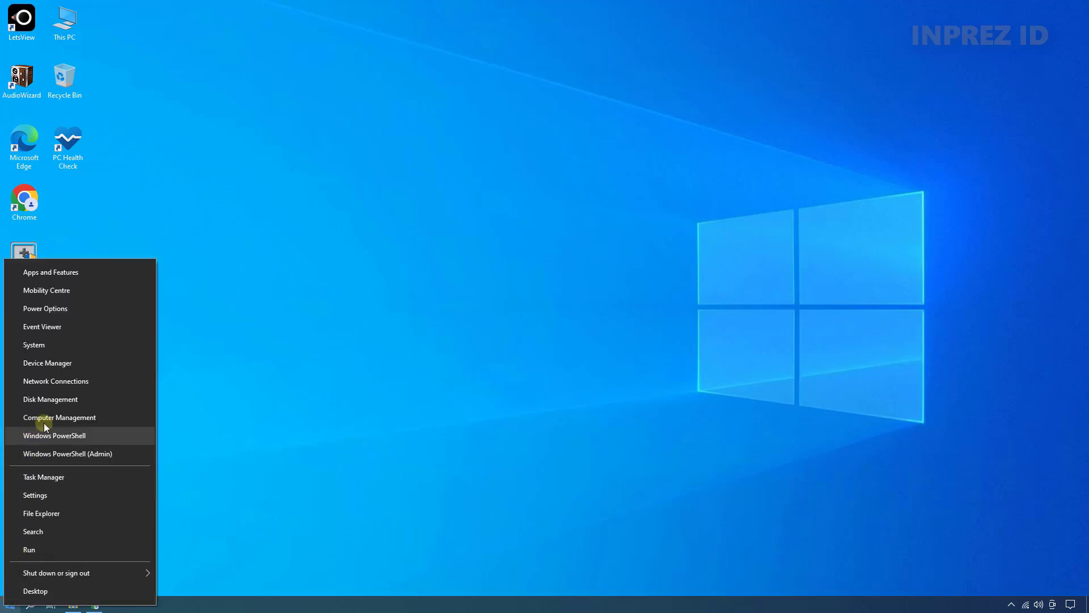
left_click(57, 404)
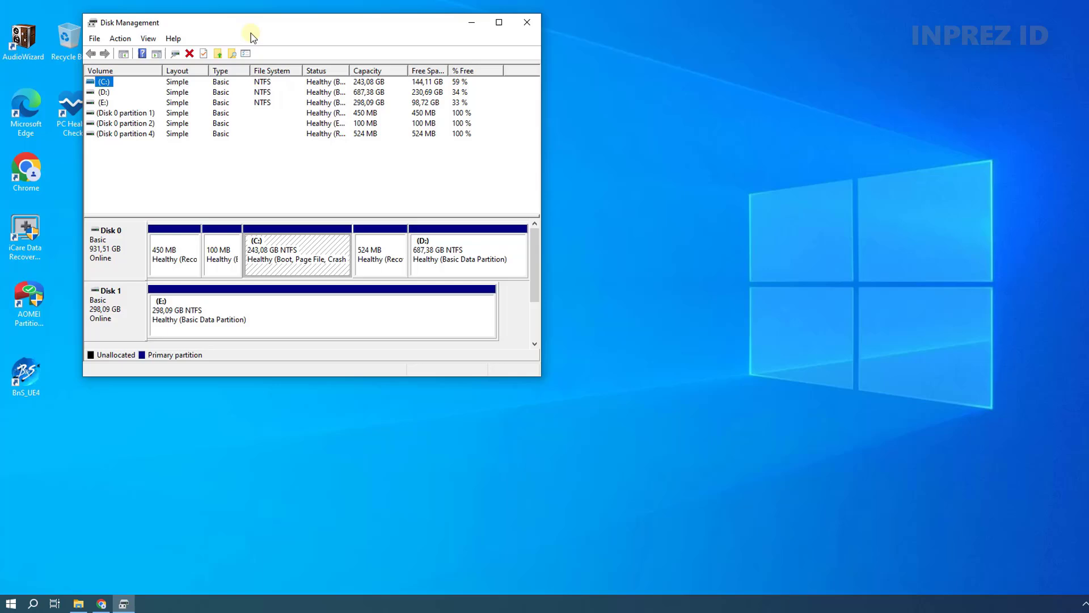
left_click_drag(251, 33, 435, 42)
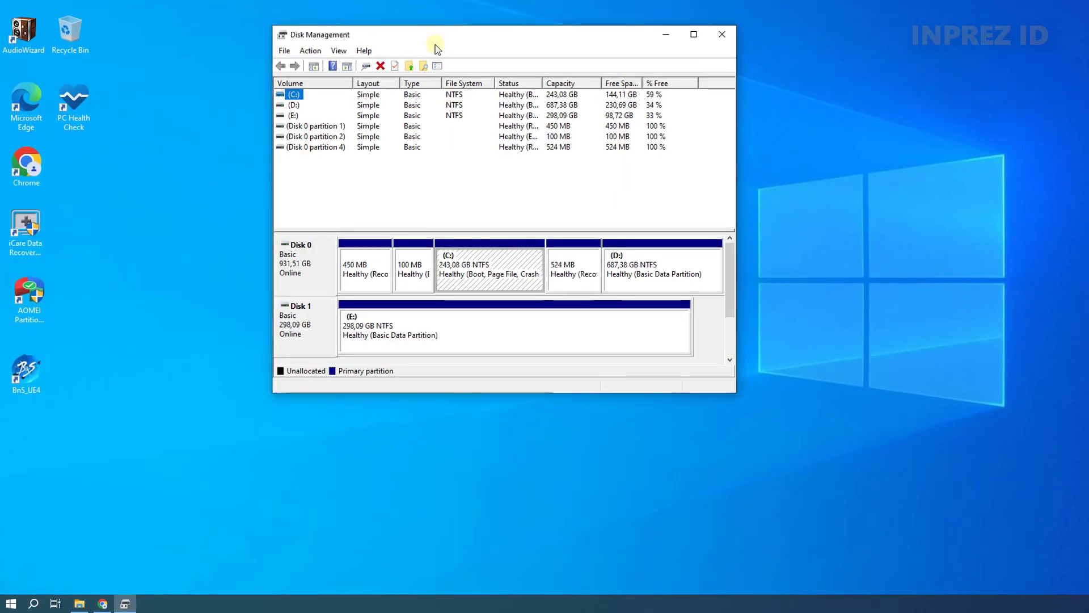
left_click(308, 268)
left_click(312, 326)
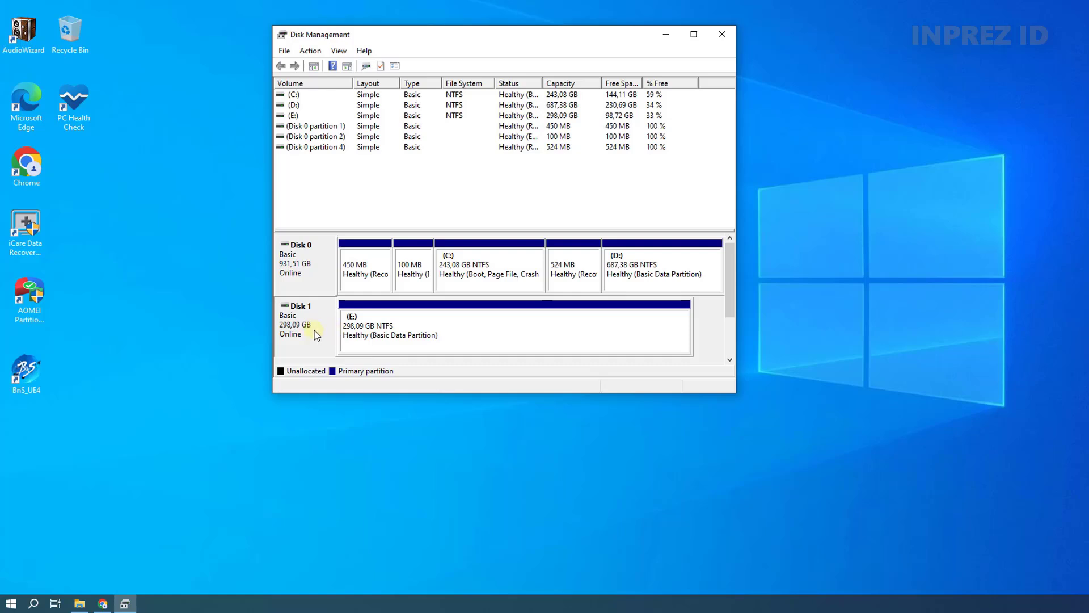
left_click(318, 274)
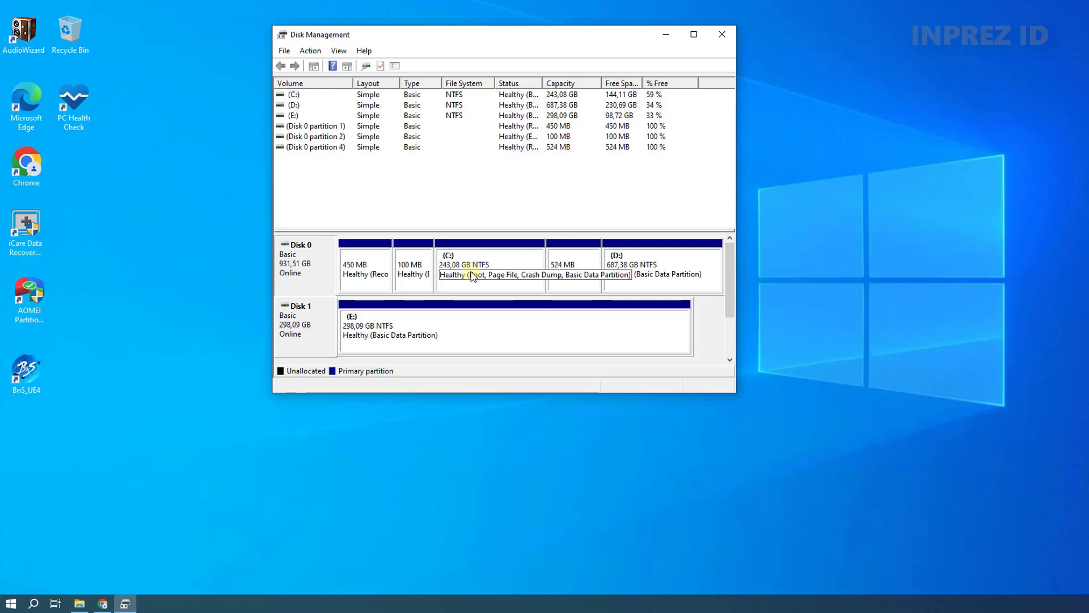
left_click(488, 272)
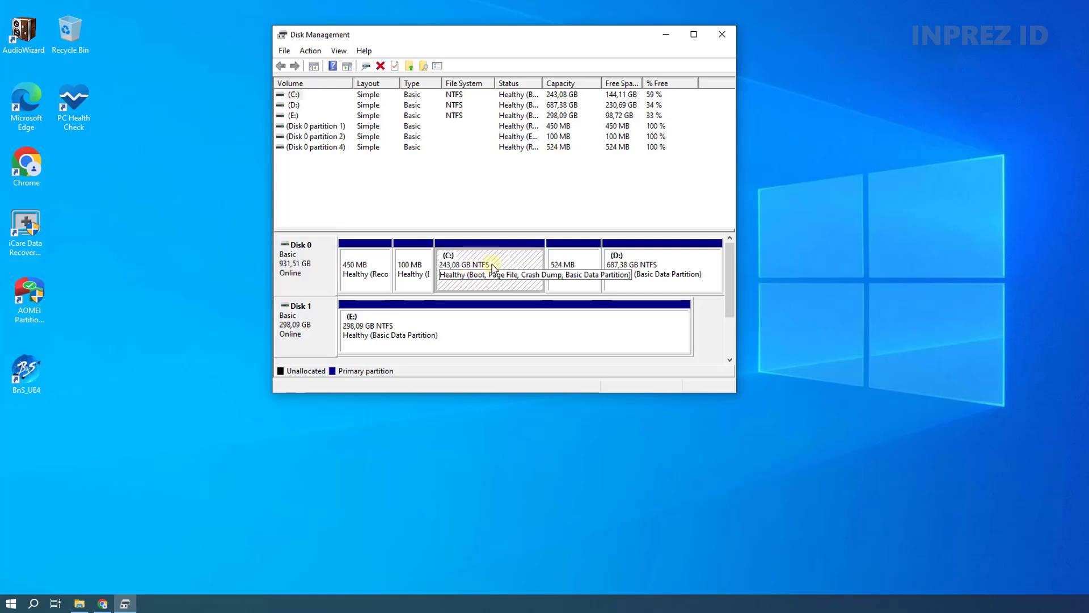
left_click(626, 276)
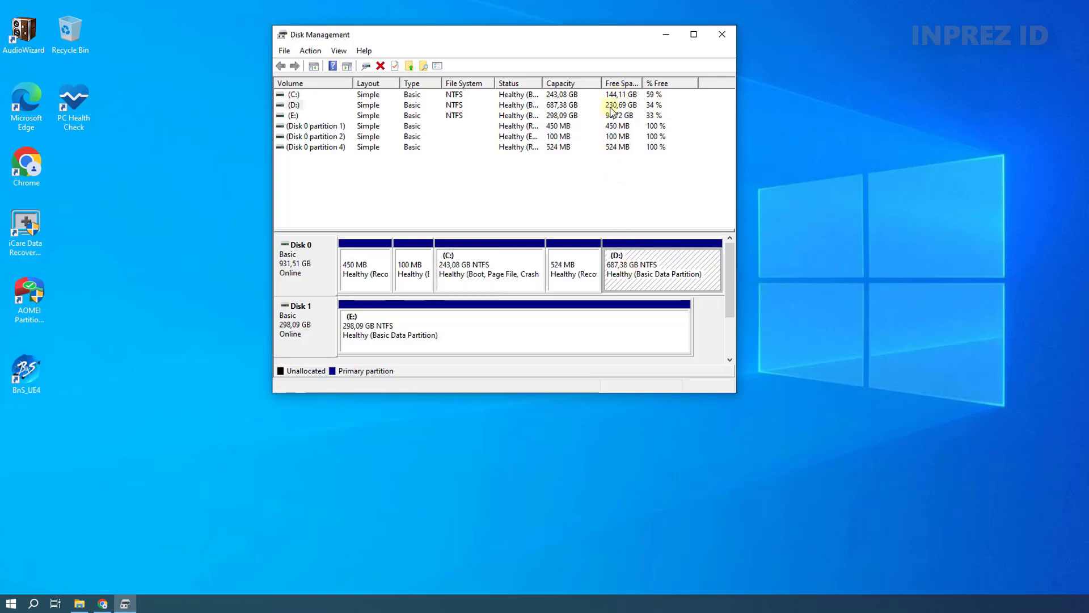
Shrink the D: volume by 122880 MB to create unallocated space on Disk 0, and close Disk Management
right_click(648, 268)
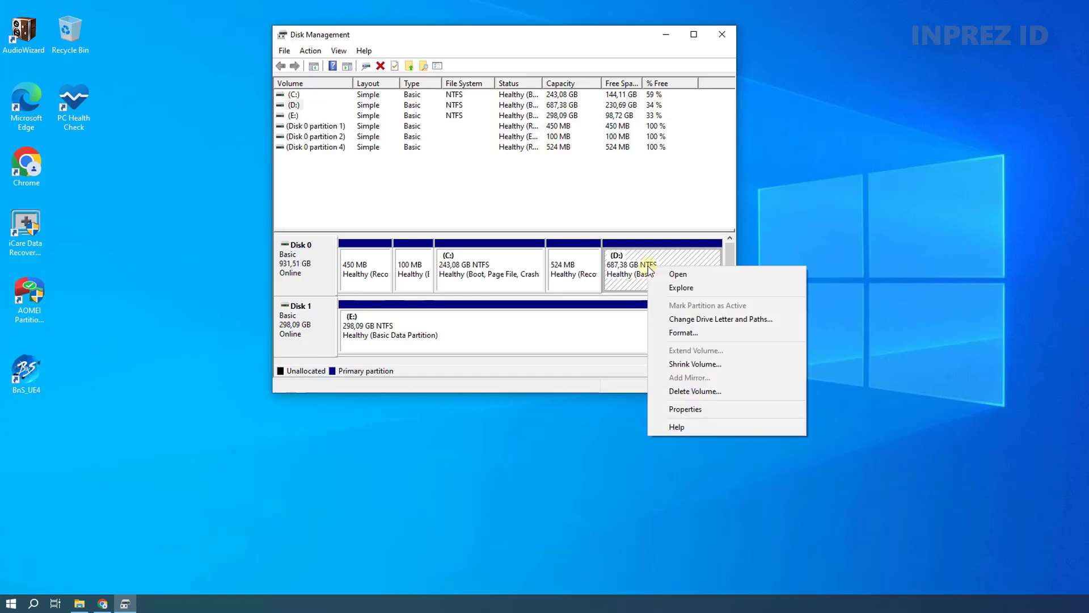
left_click(693, 364)
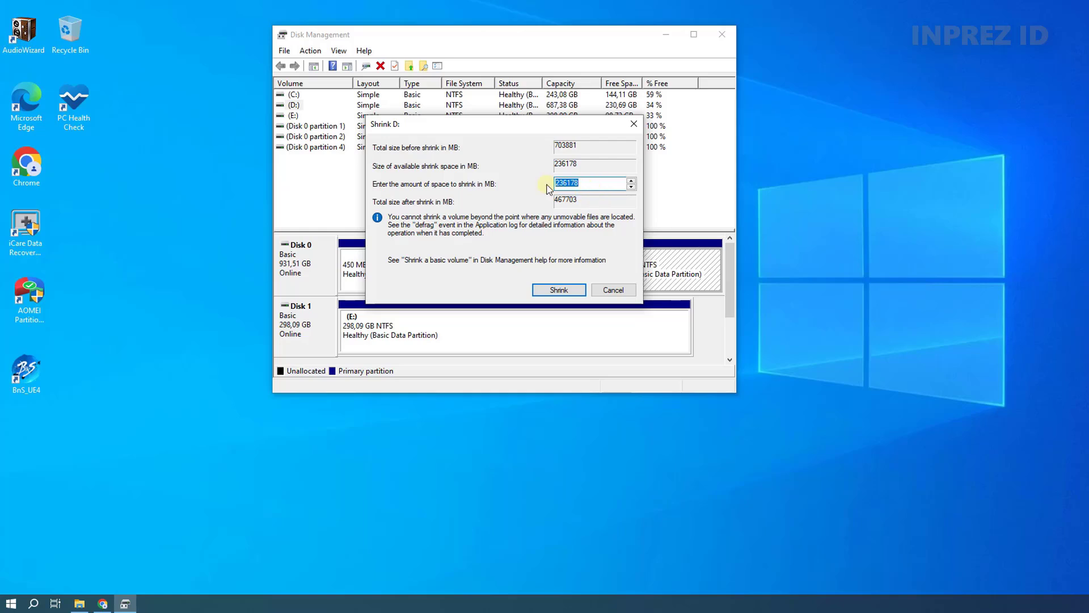
key("BackSpace")
type("122880")
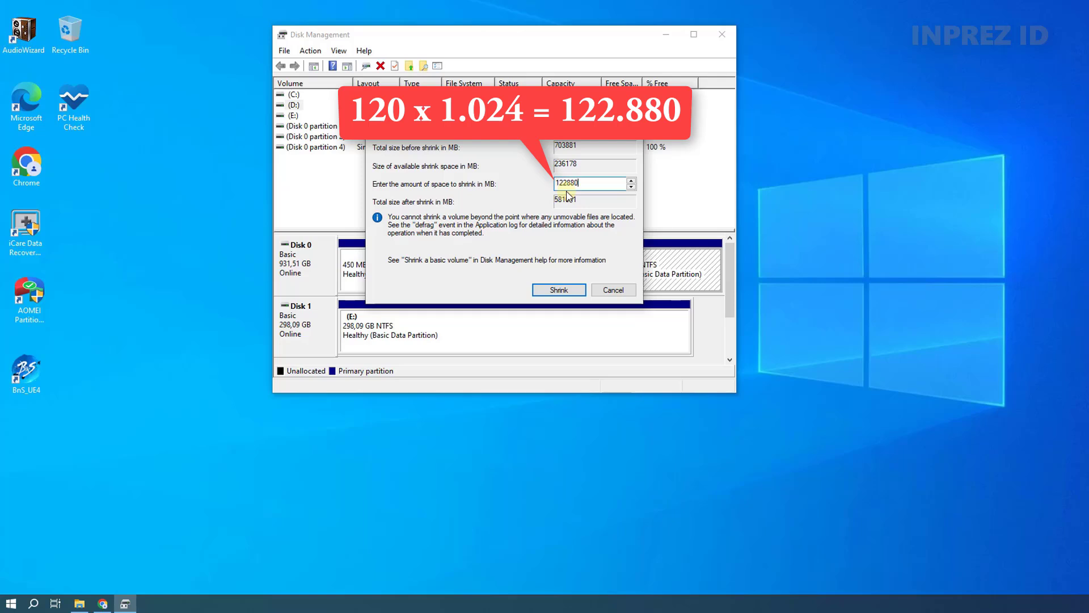
left_click(567, 291)
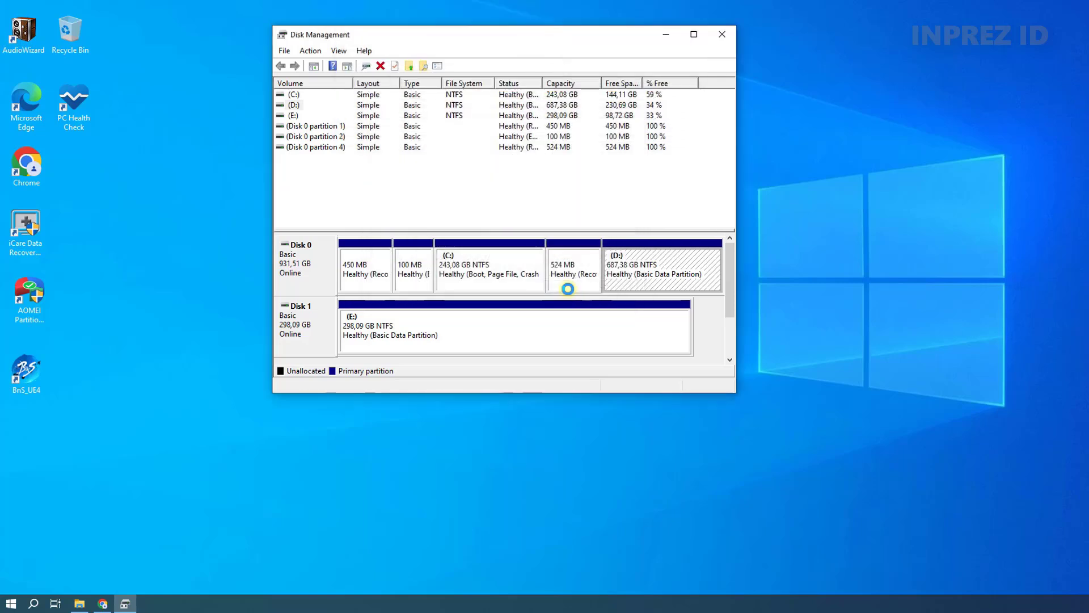
left_click(665, 275)
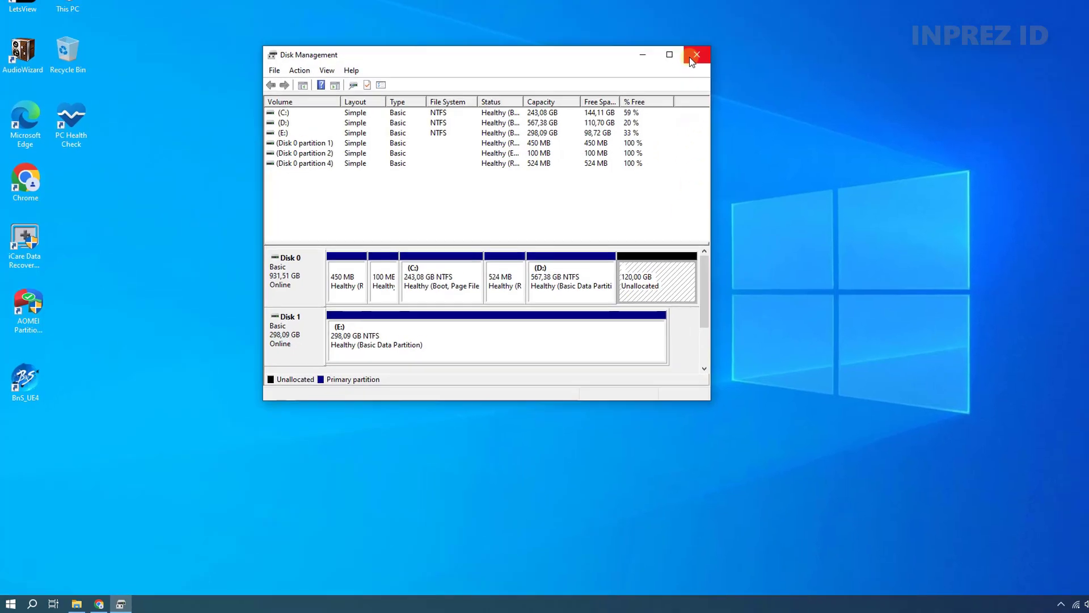
left_click(693, 57)
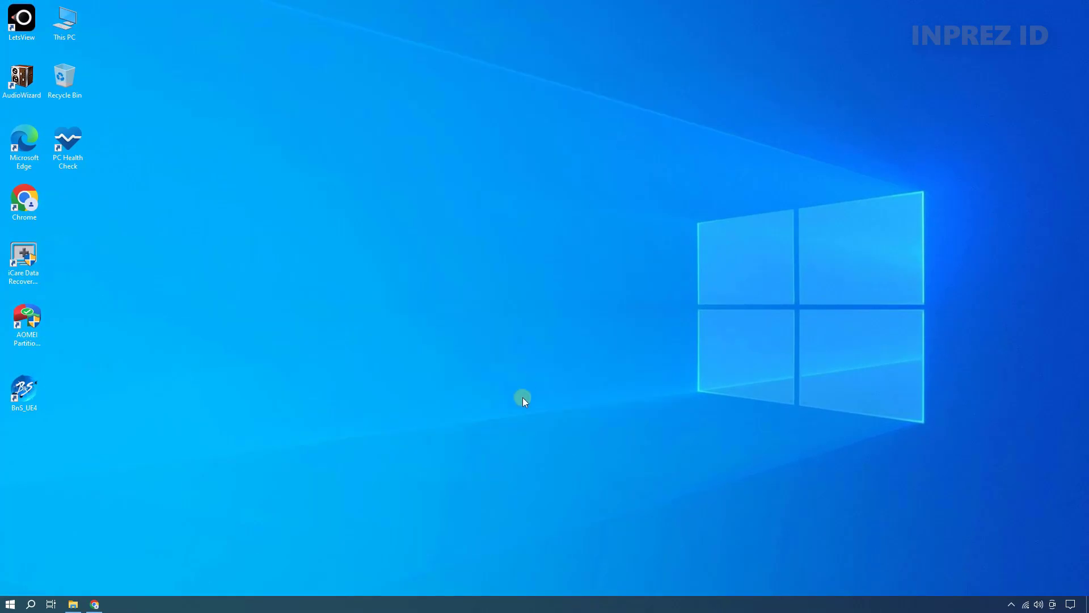
Switch to Chrome, search Google for "rufus", and open the official Rufus website
left_click(94, 604)
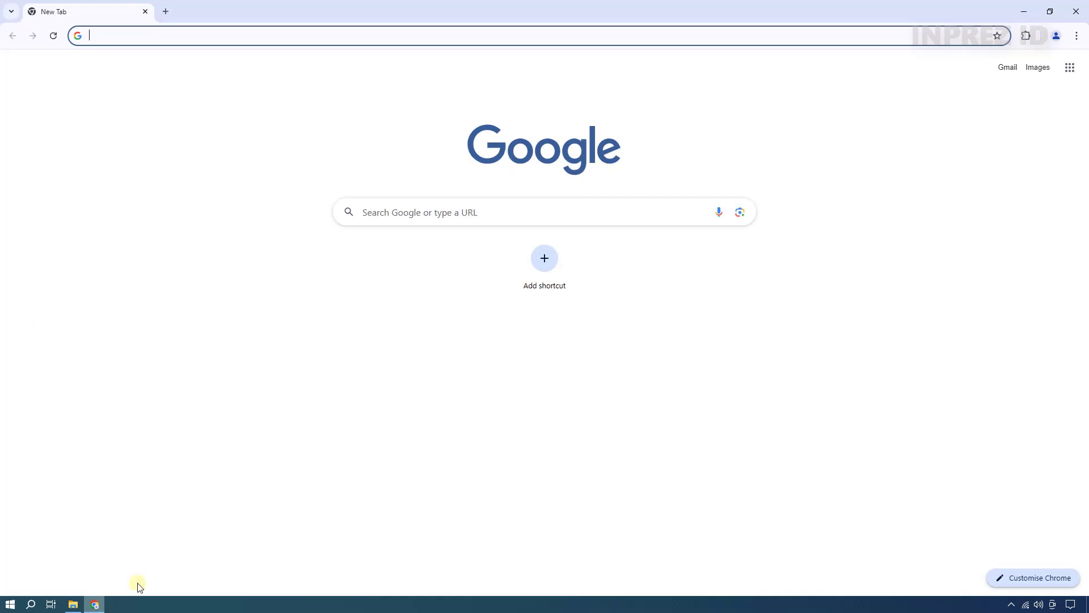
left_click(372, 214)
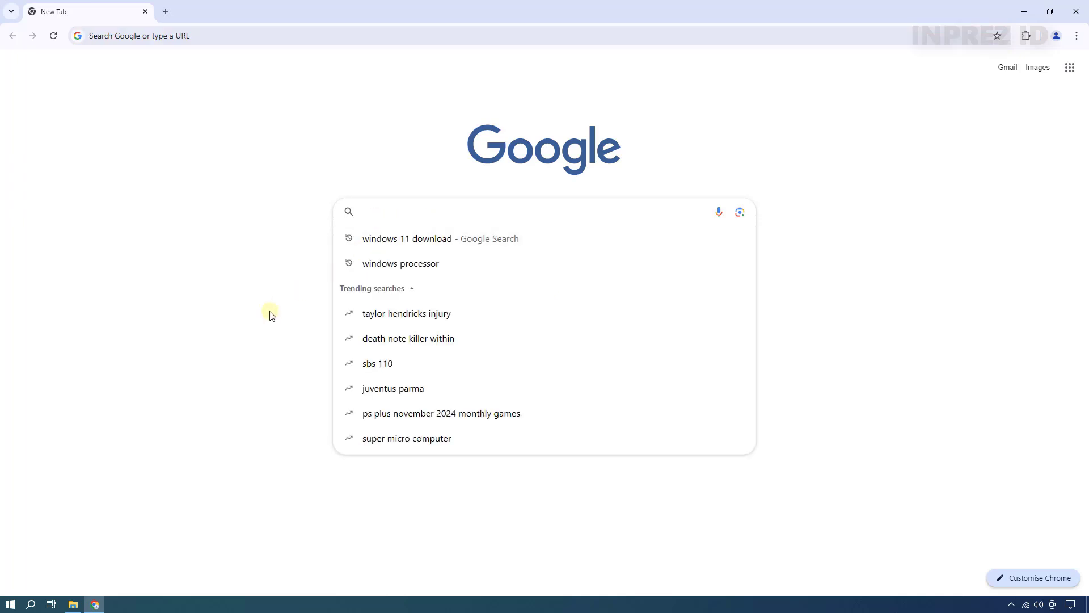
type("rufus")
key("Return")
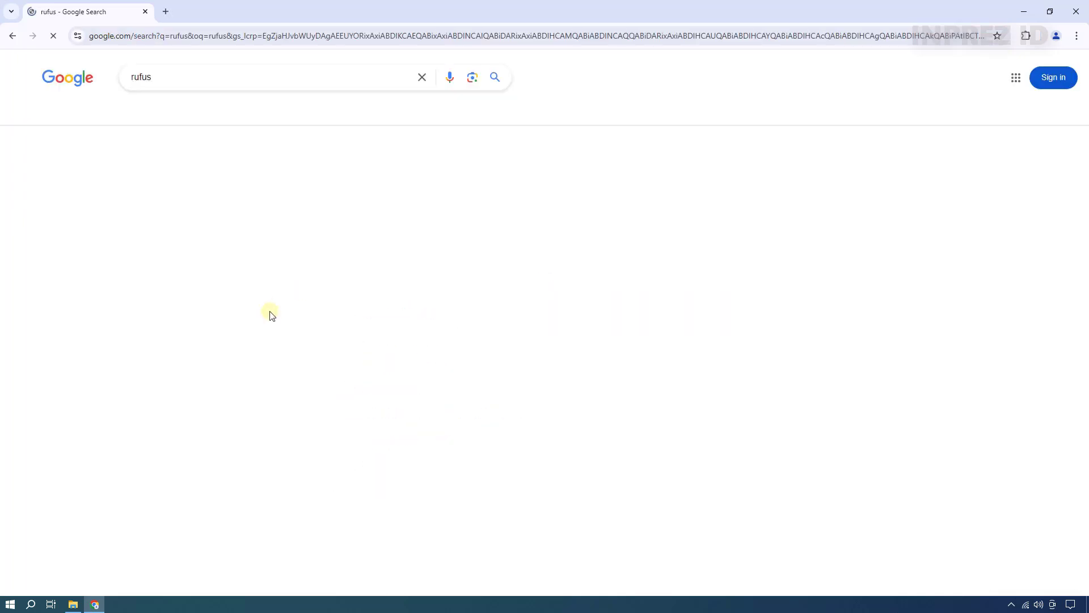
left_click(263, 180)
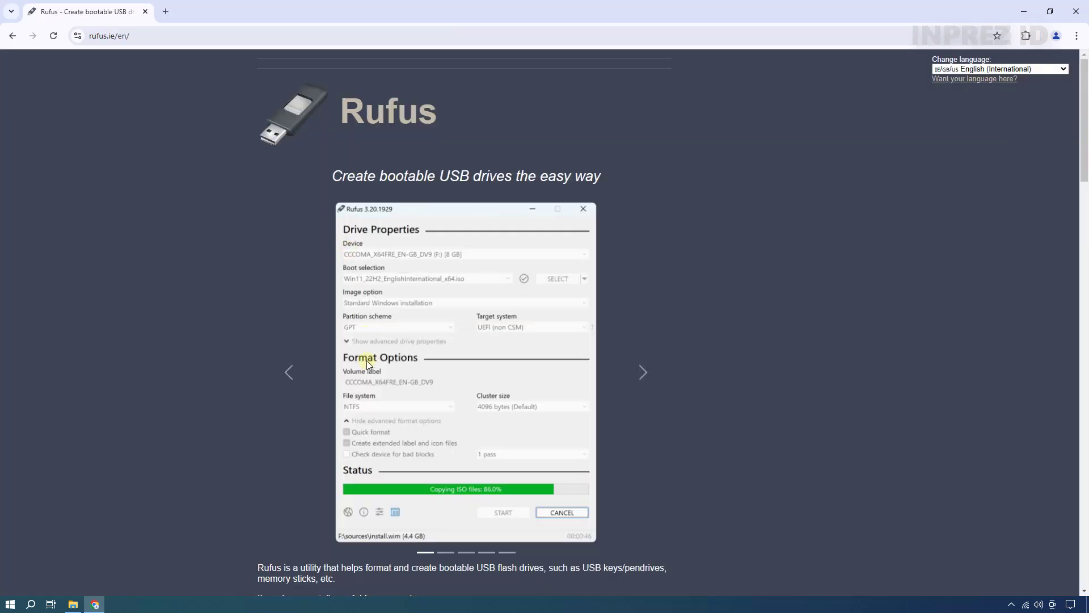
Download the portable Windows x64 release rufus-4.6p.exe, check it in the recent downloads, and close Chrome
scroll(374, 409, "down", 2)
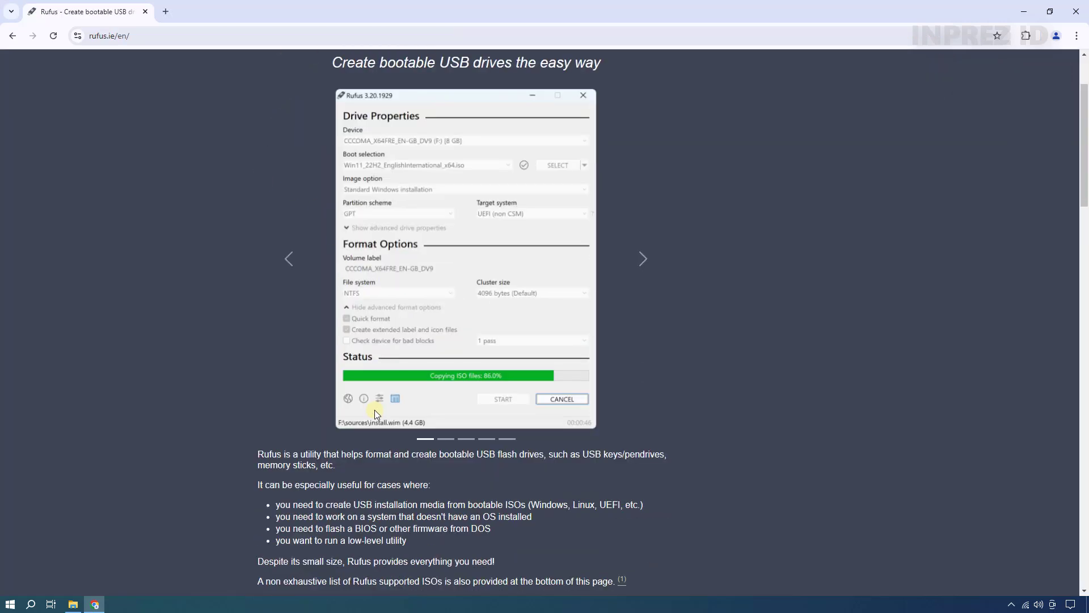
scroll(375, 410, "down", 5)
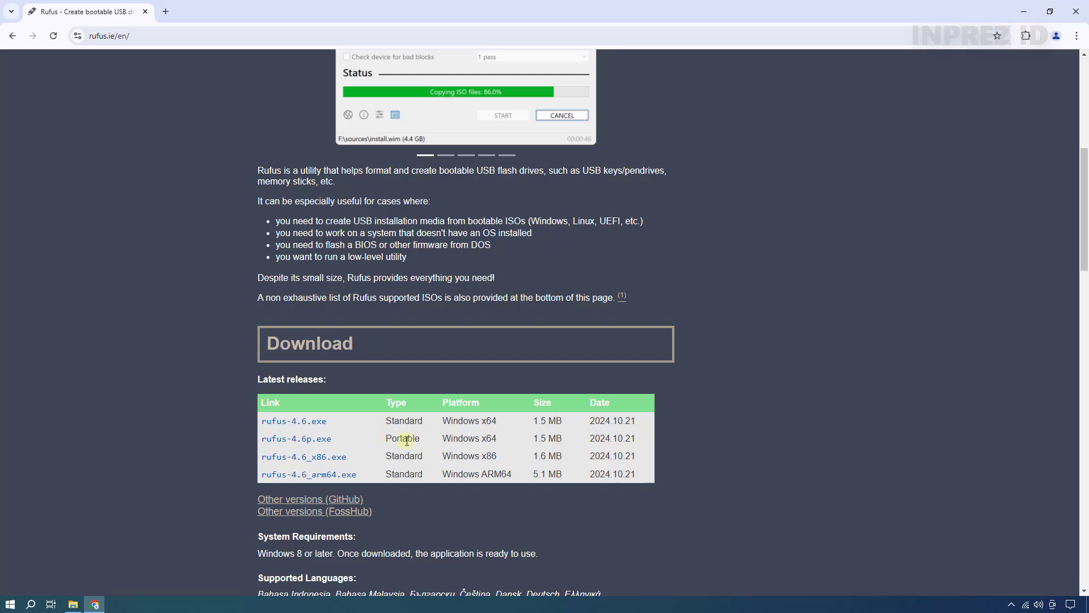
left_click(307, 447)
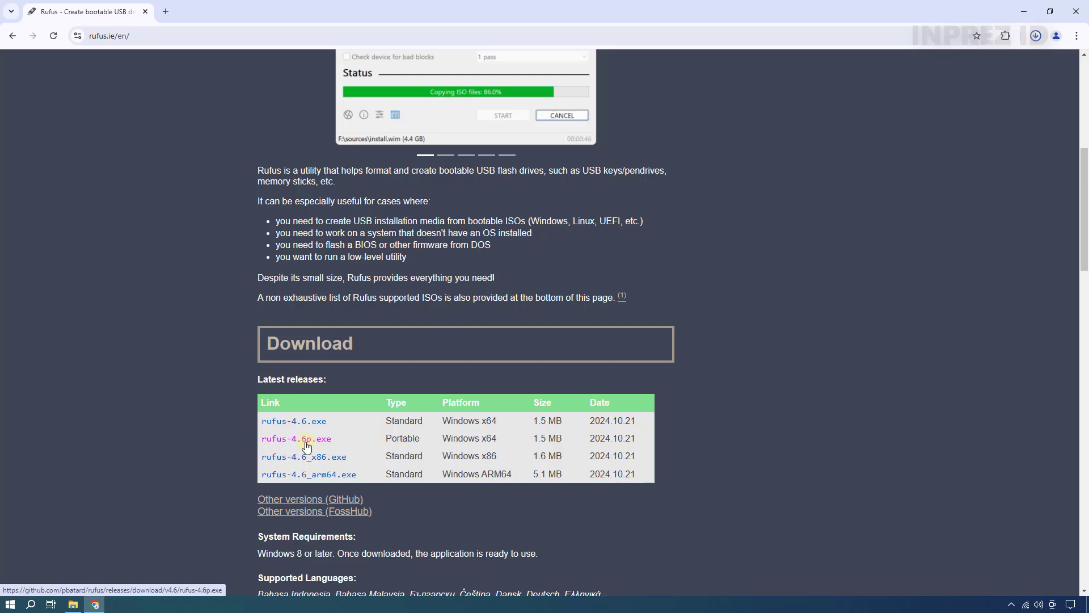
left_click(1036, 36)
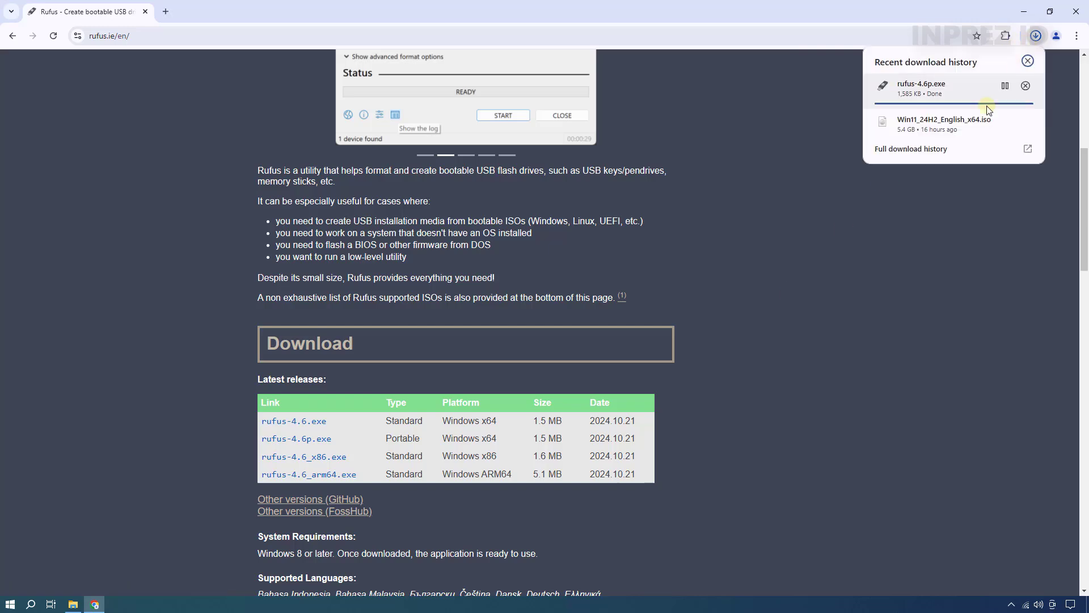
left_click(1080, 10)
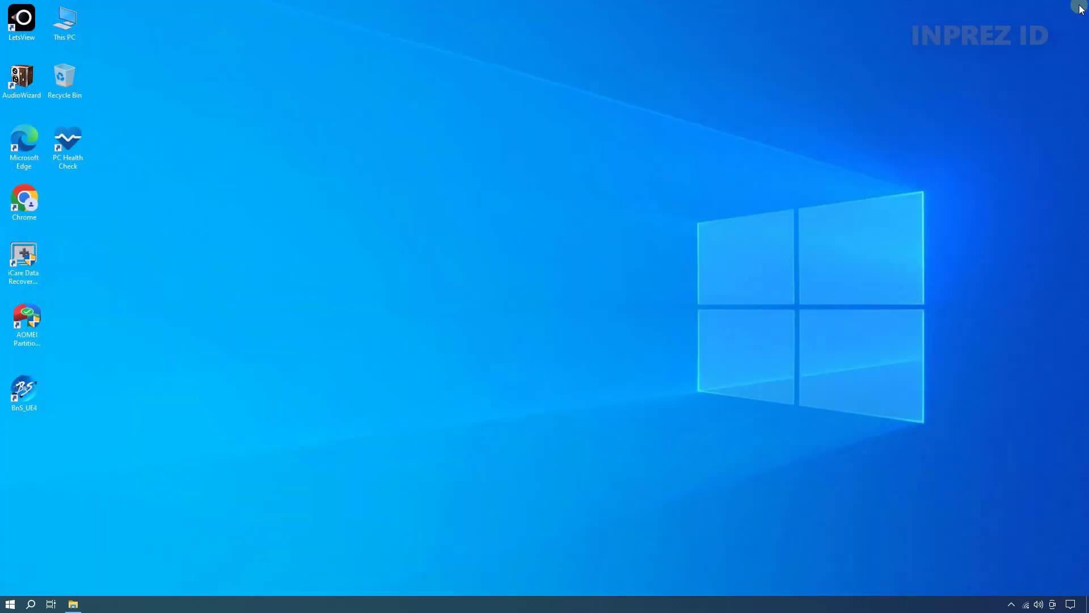
Run rufus-4.6p.exe from the Downloads folder, grant it administrator permission, and allow online update checks
left_click(73, 604)
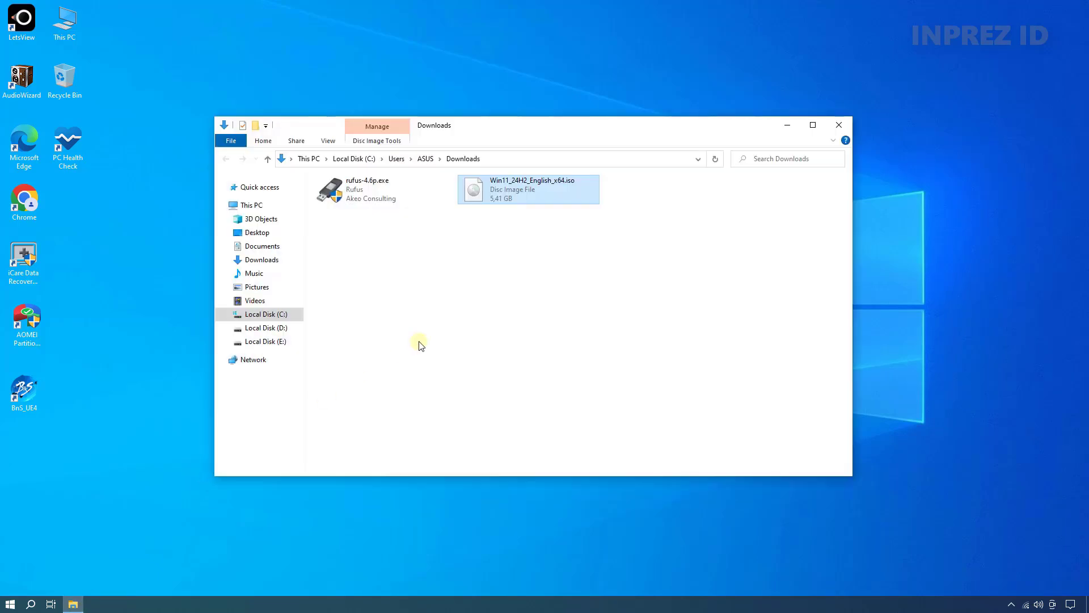
left_click(387, 188)
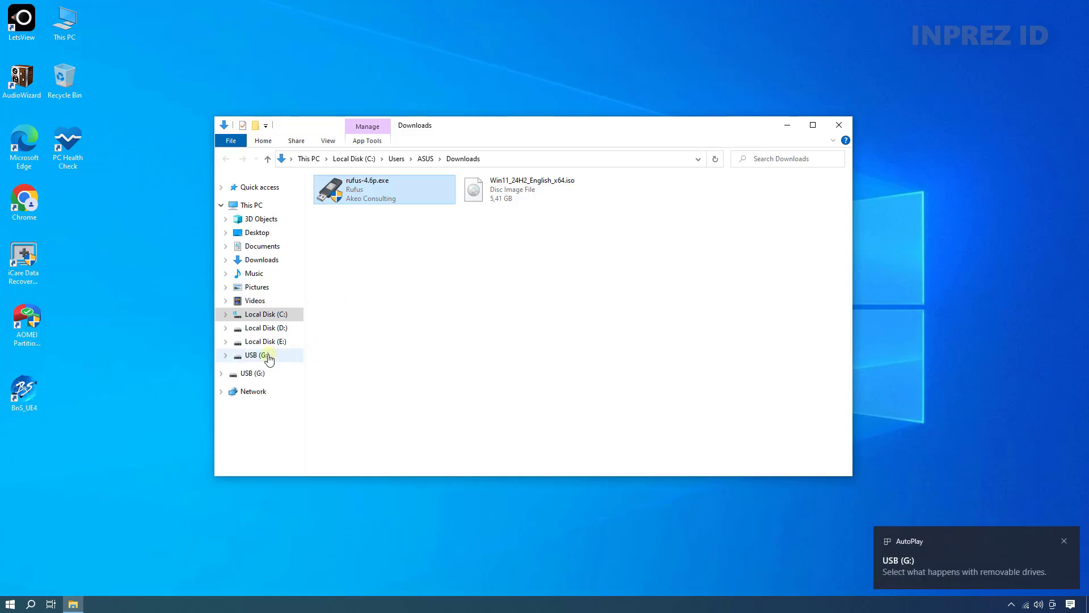
double_click(378, 195)
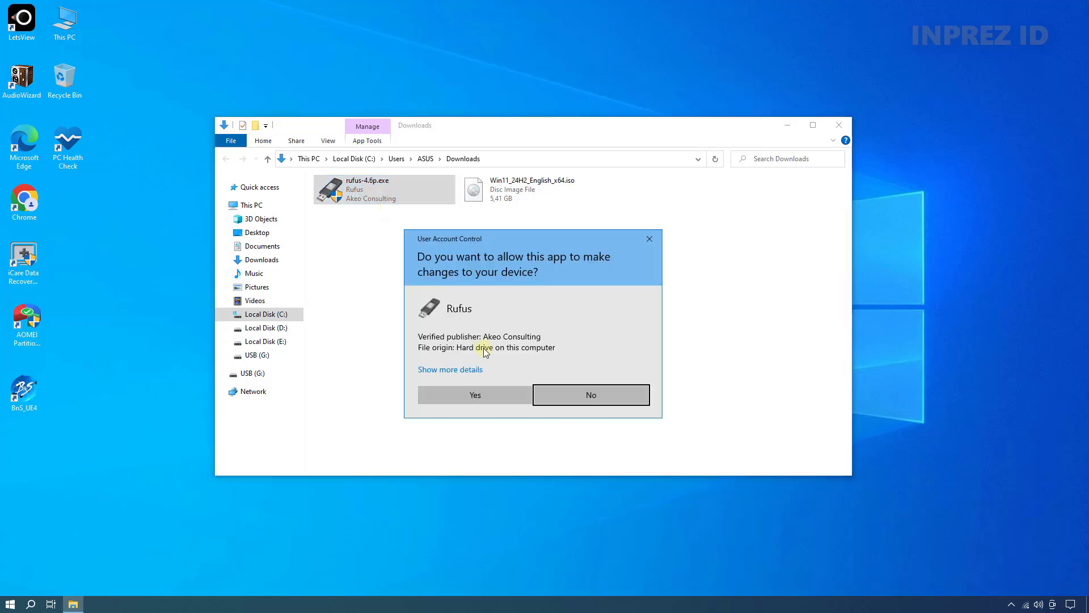
left_click(498, 388)
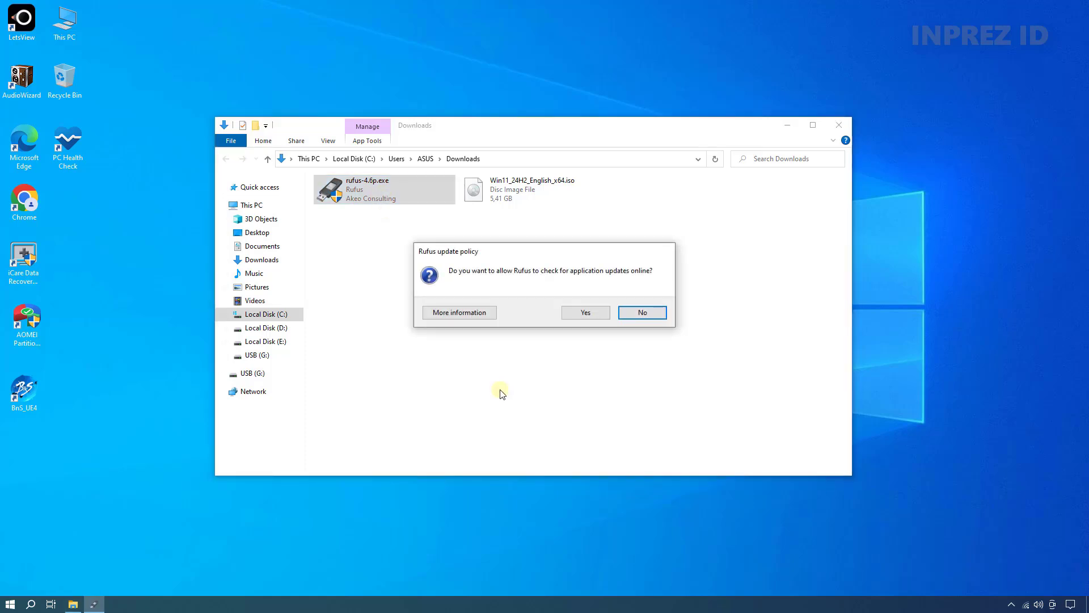
left_click(581, 313)
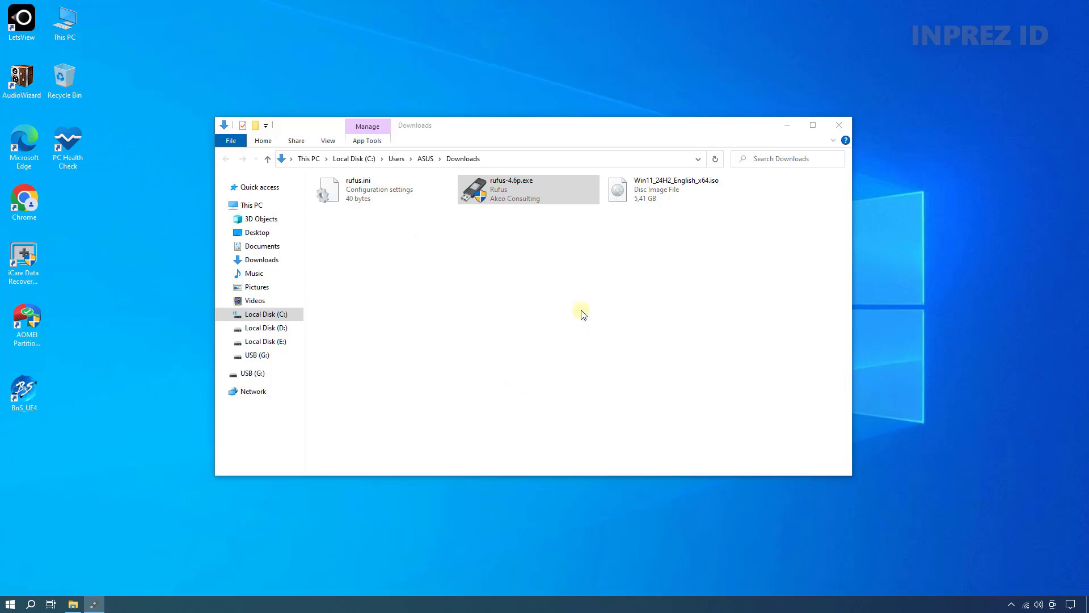
Set up the bootable drive on USB (G:) using Win11_24H2_English_x64.iso with the GPT partition scheme
left_click(546, 164)
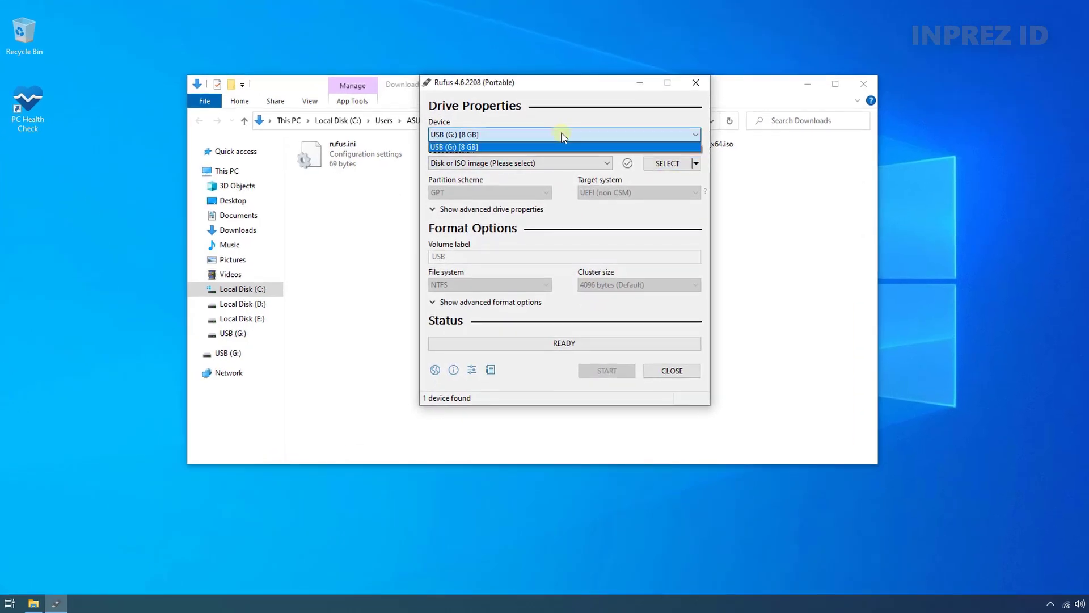
left_click(532, 148)
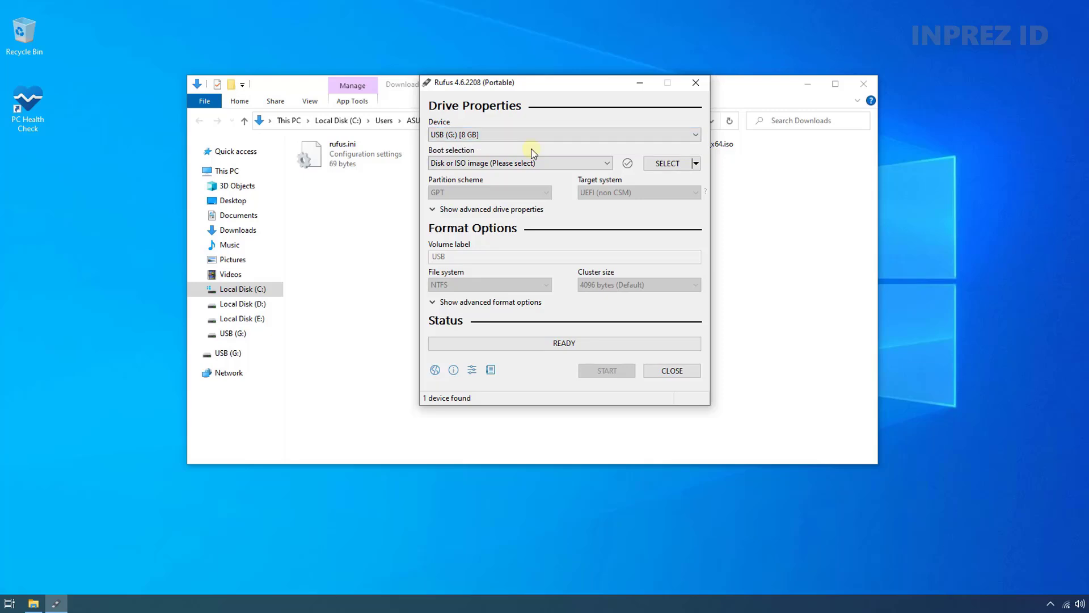
left_click(668, 165)
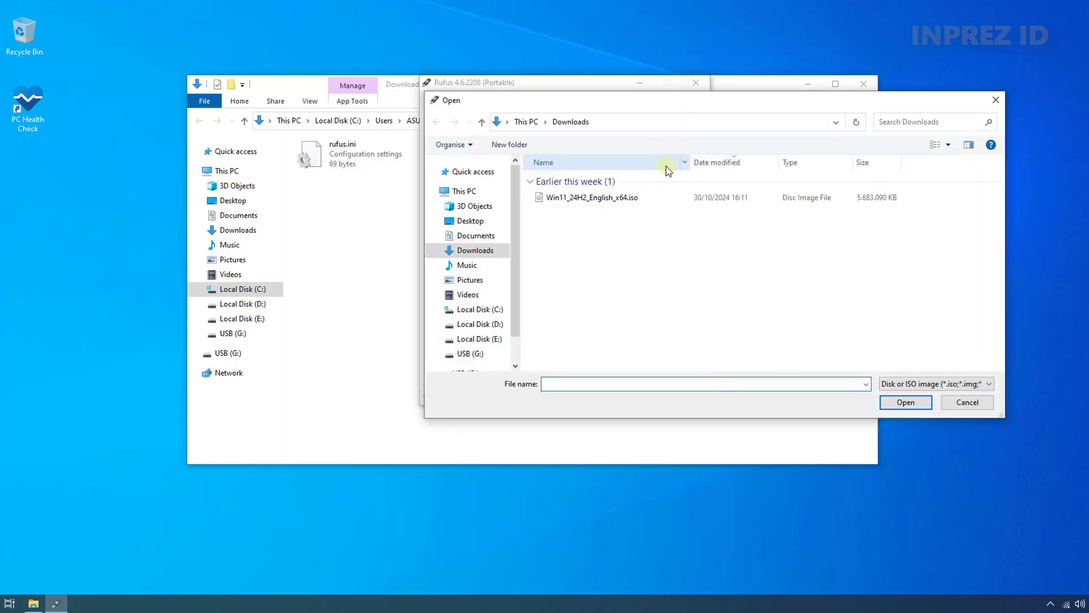
left_click(600, 199)
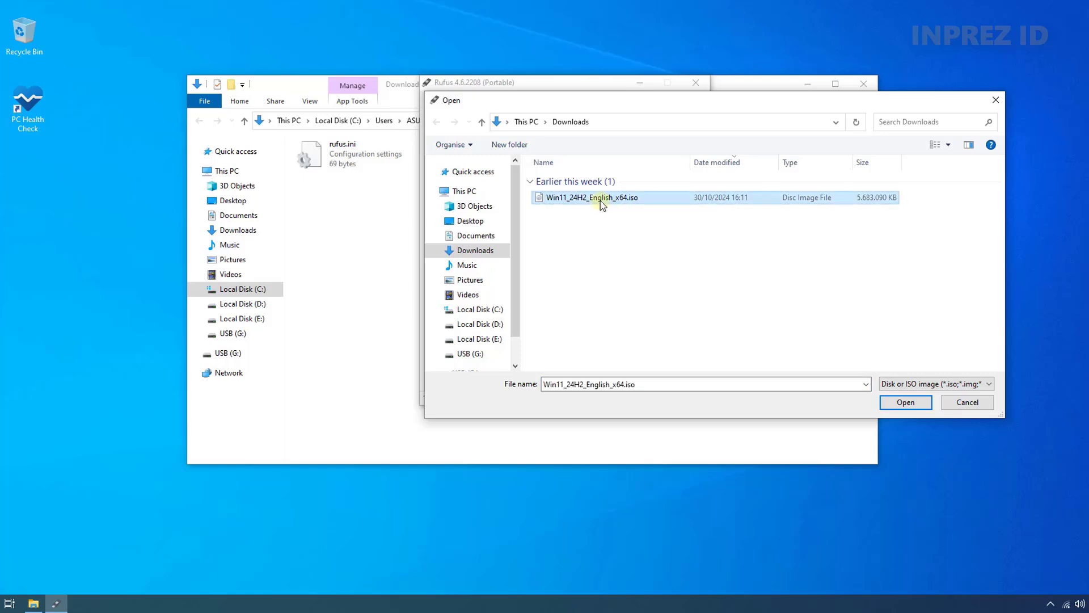
left_click(914, 404)
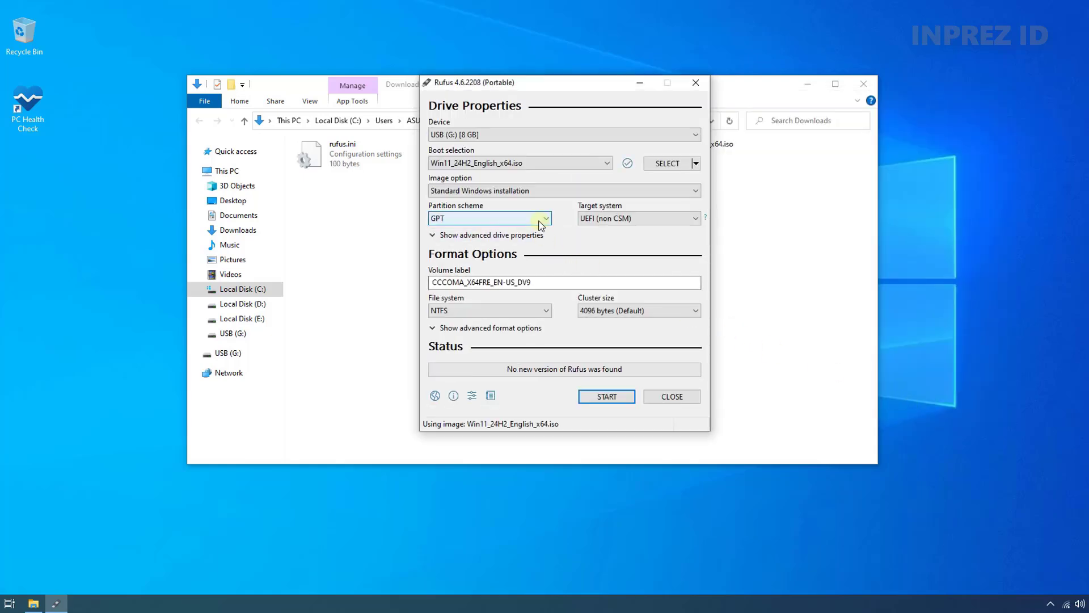
left_click(542, 219)
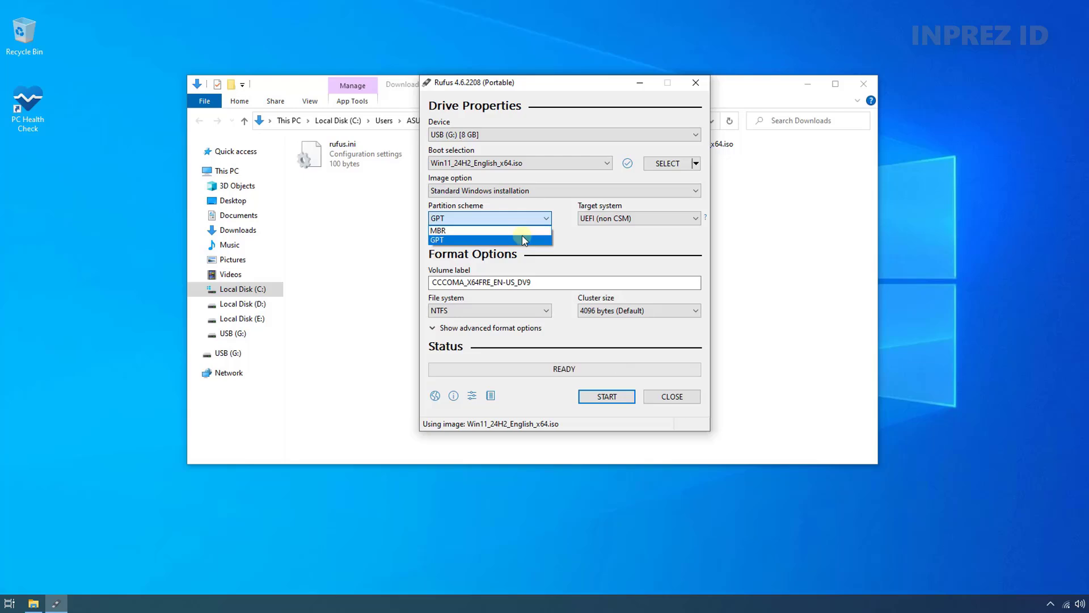
left_click(525, 241)
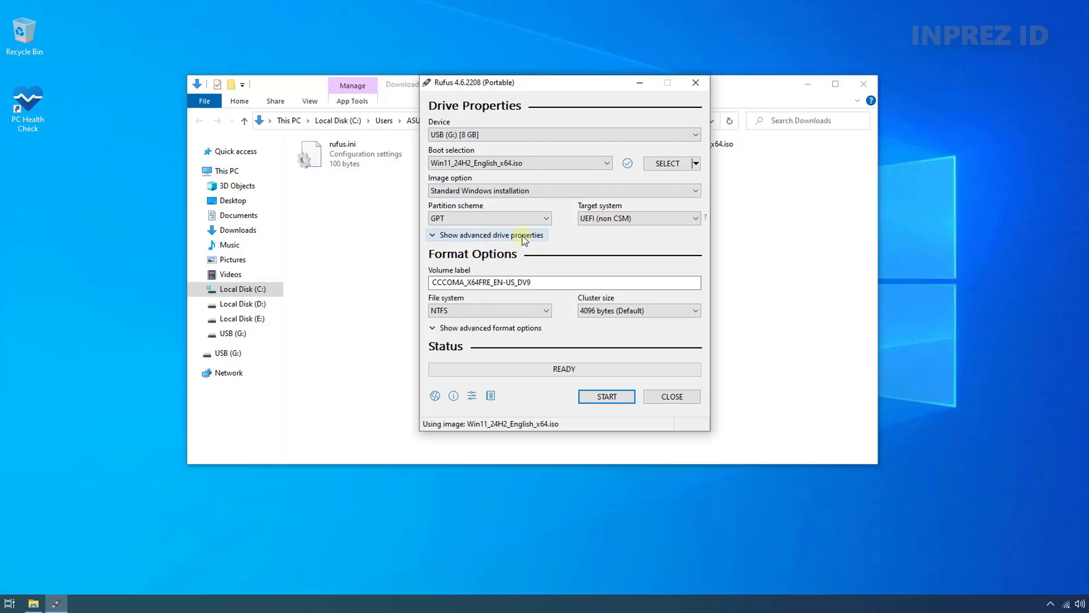
Check Disk 0's partition style in its volume properties in Disk Management, and close Disk Management
right_click(0, 604)
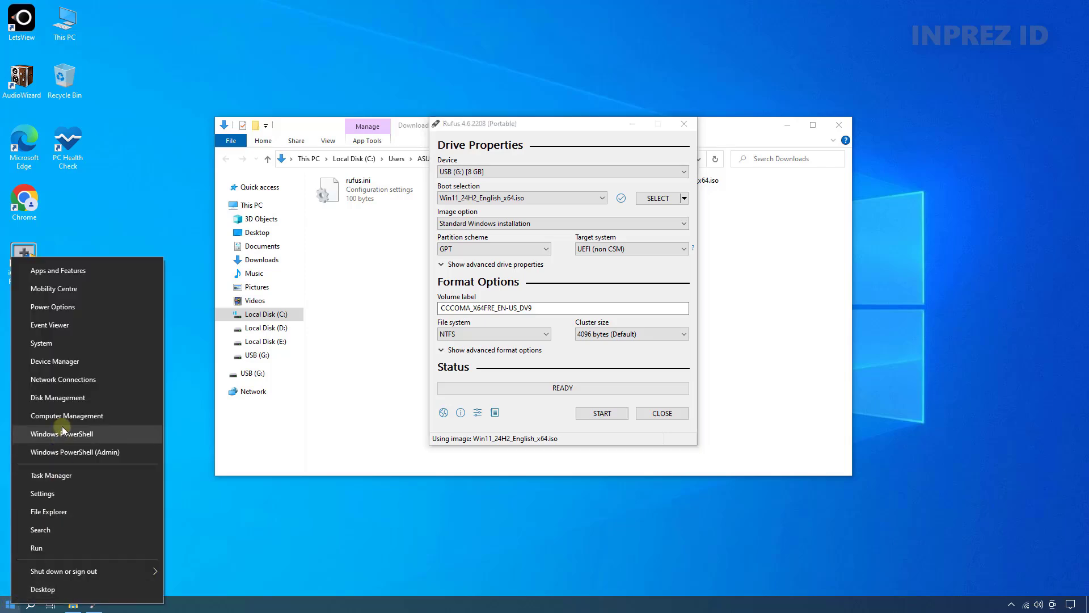
left_click(63, 404)
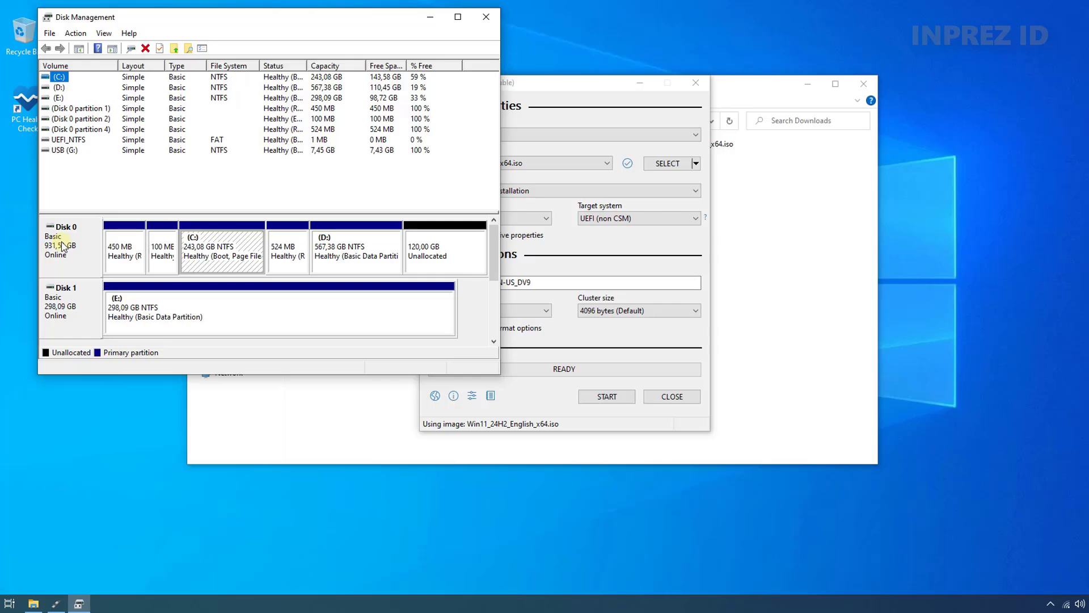
left_click(63, 245)
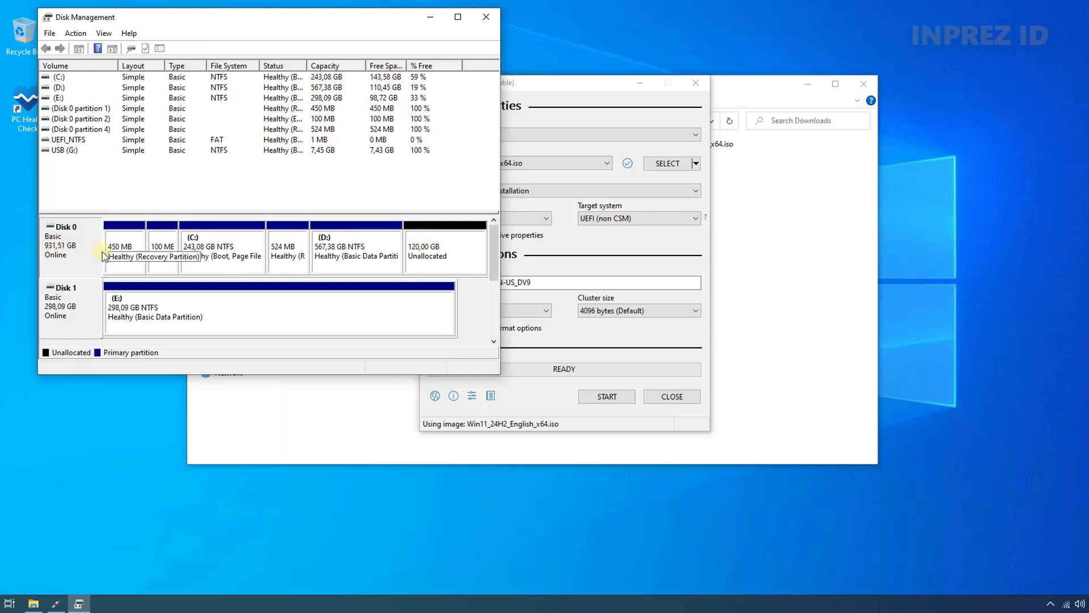
right_click(74, 246)
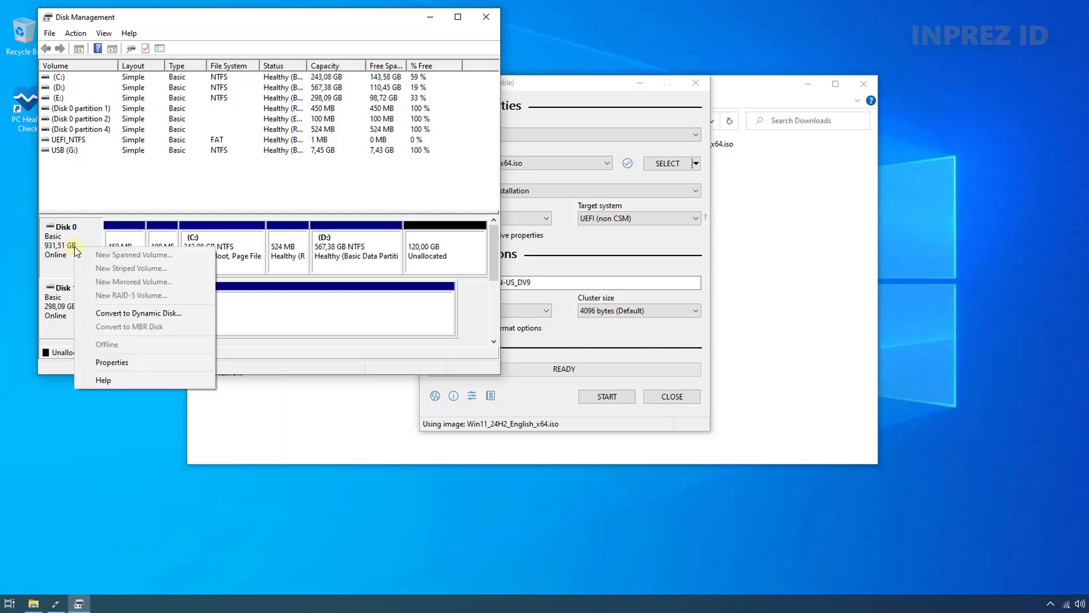
left_click(89, 362)
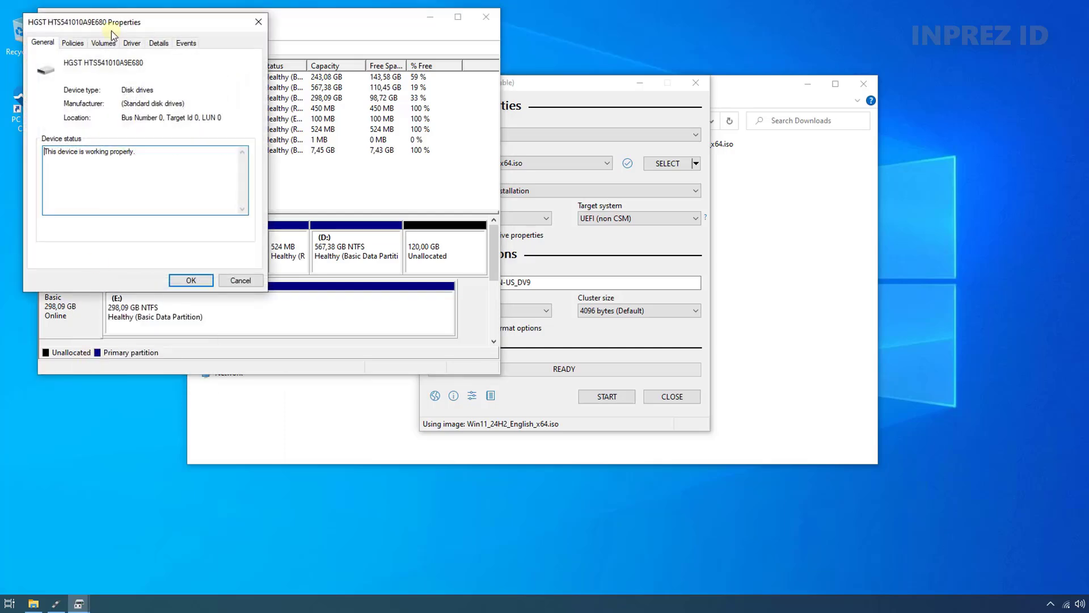
left_click_drag(112, 18, 188, 32)
left_click(179, 50)
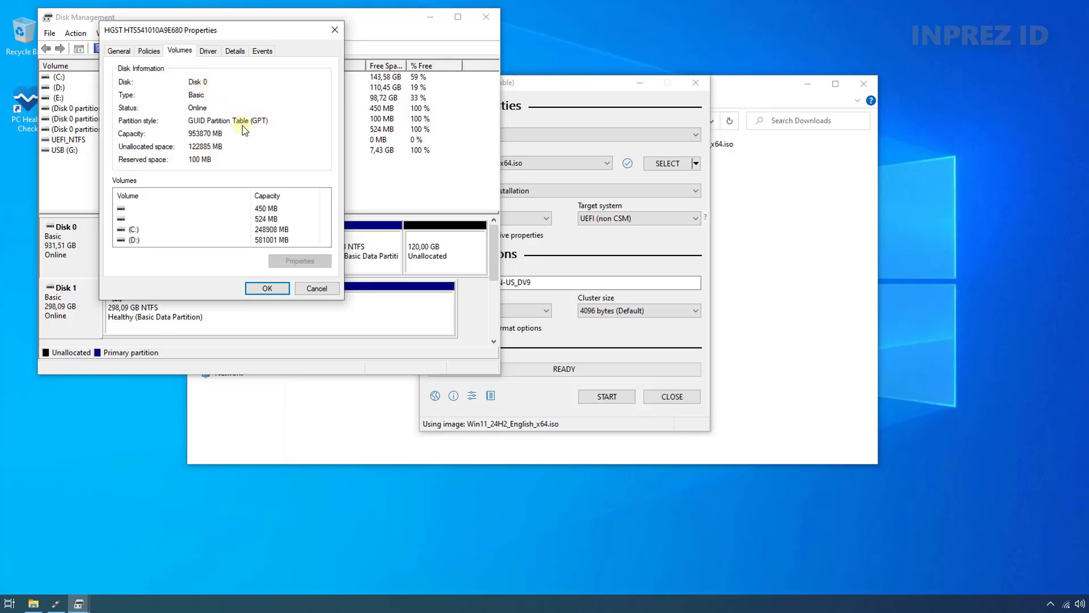
left_click(316, 288)
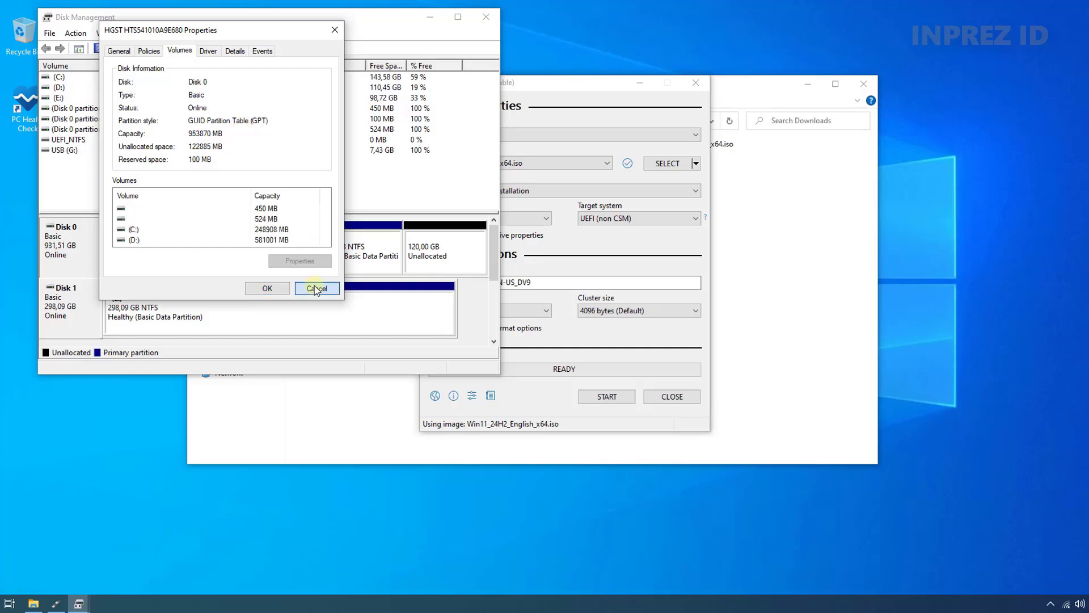
left_click(487, 16)
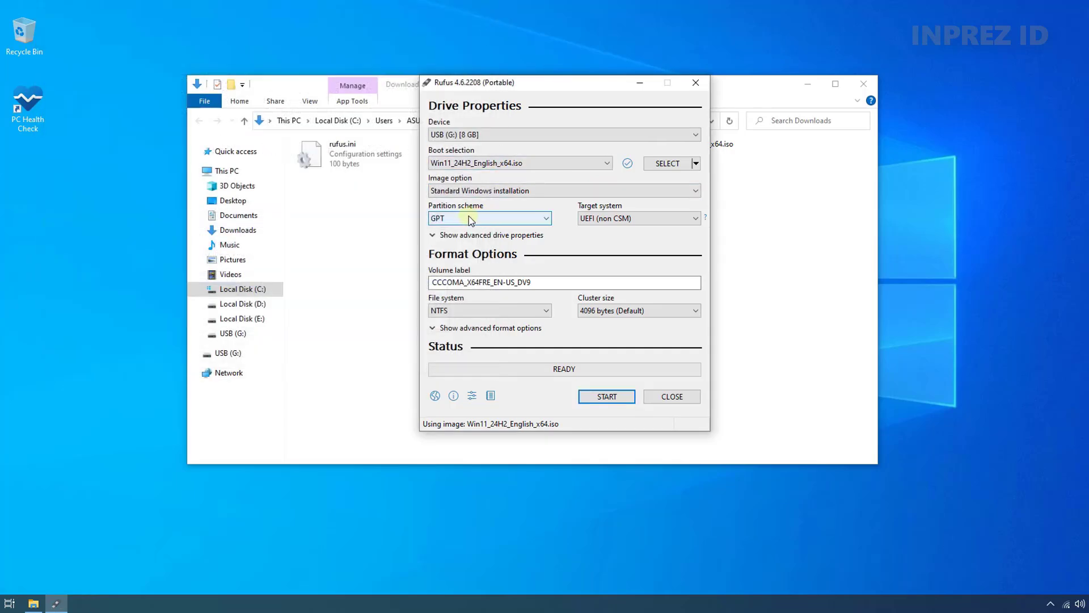
Keep UEFI (non CSM) as target system and start writing the USB with all Windows customization options enabled, accepting the data erasure
left_click(601, 219)
left_click(608, 234)
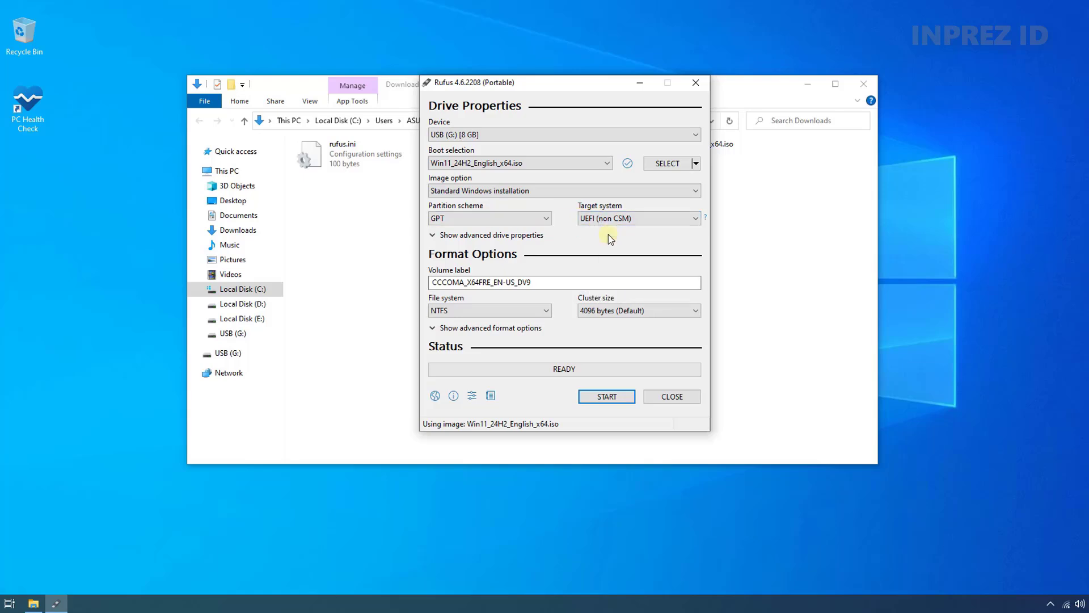
left_click(607, 397)
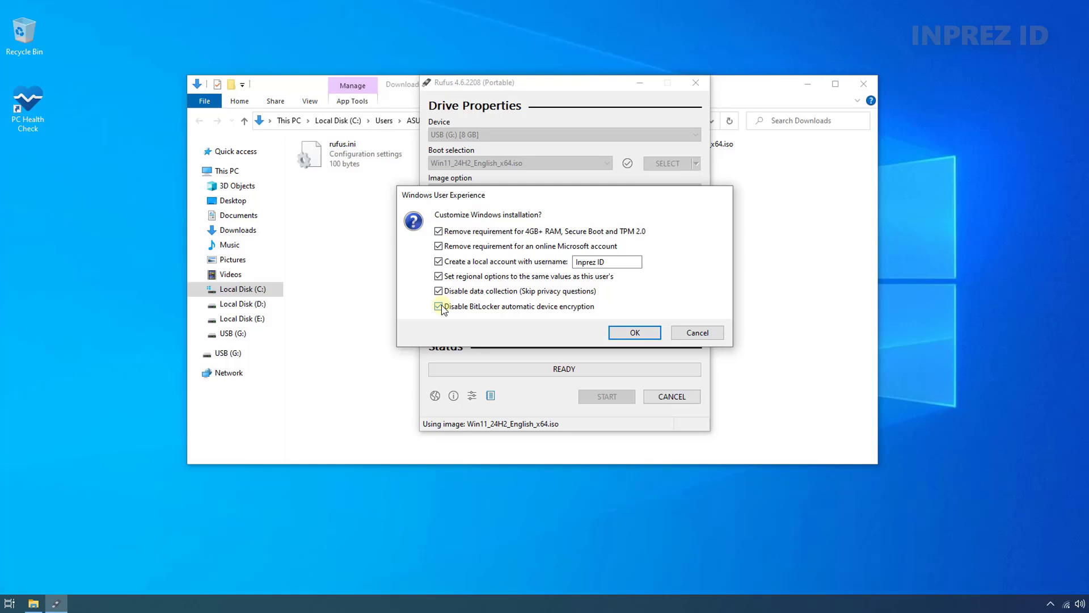
left_click(626, 339)
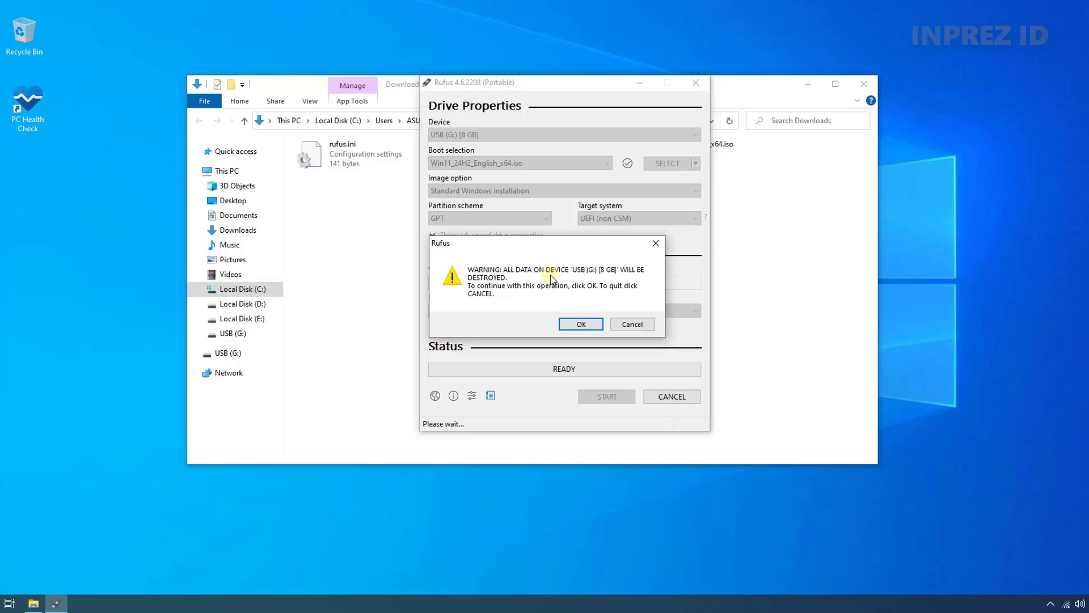
left_click(571, 332)
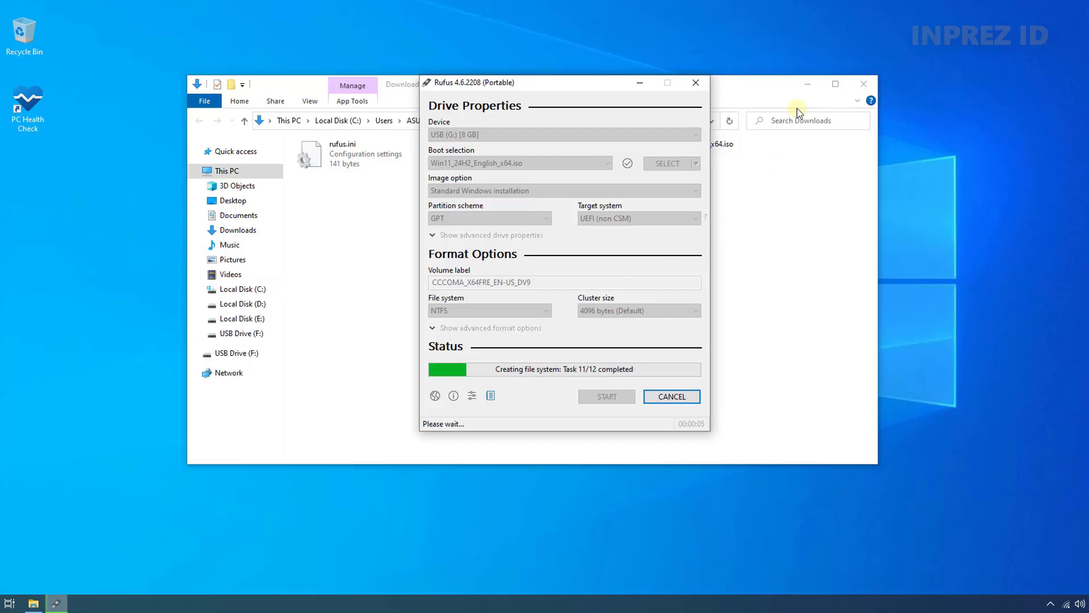
Minimize the Downloads window while the USB is being written, and close Rufus when writing is complete
left_click(800, 84)
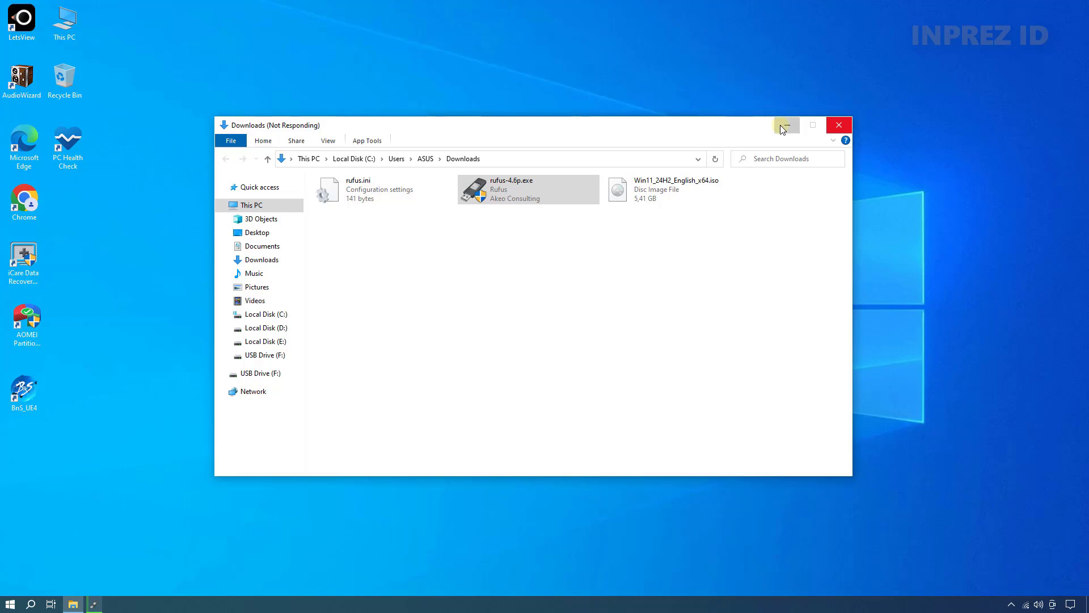
left_click(782, 126)
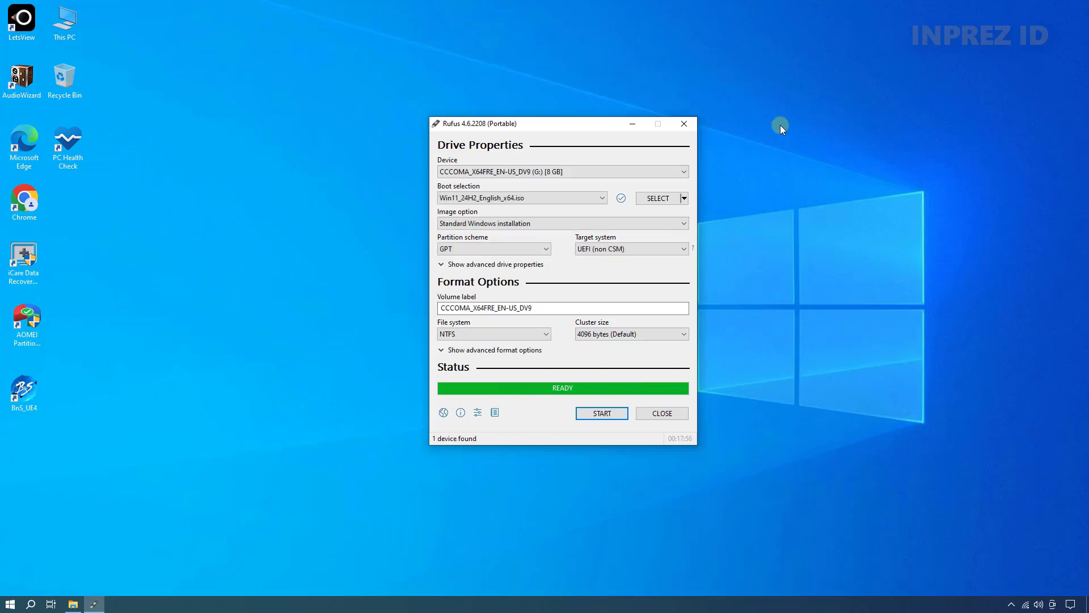
left_click(673, 413)
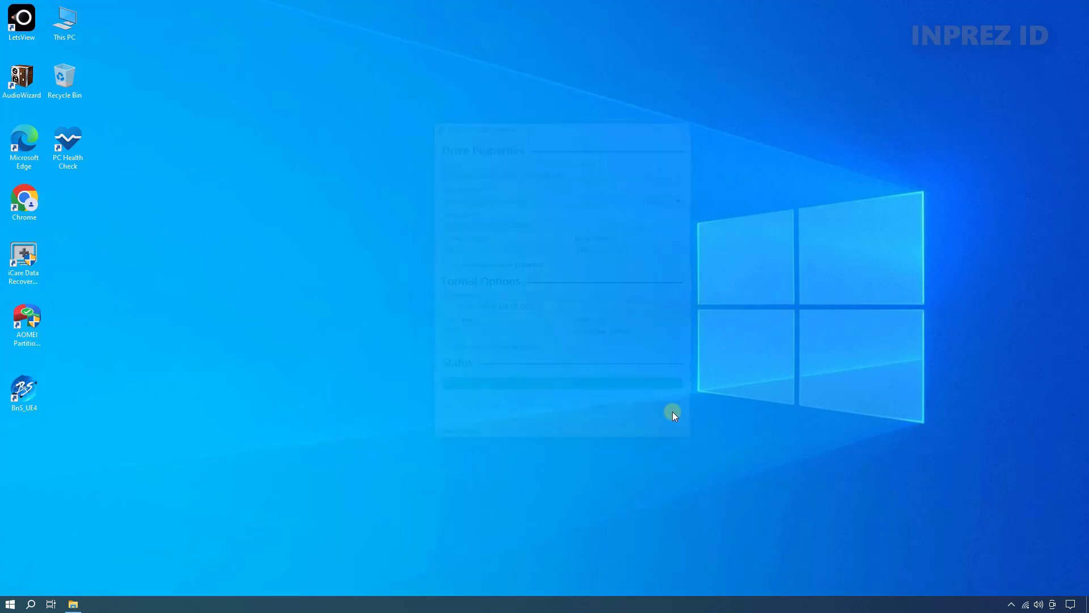
Switch to File Explorer, check the CCCOMA_X64FRE_EN-US_DV9 (G:) USB drive in This PC, and close the window
left_click(73, 604)
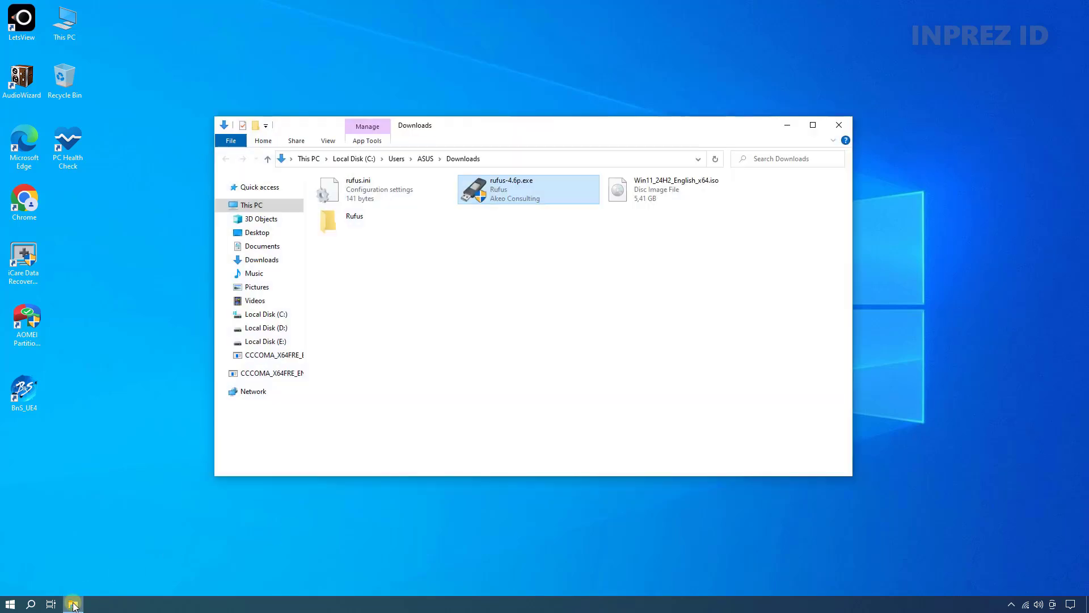
left_click(266, 207)
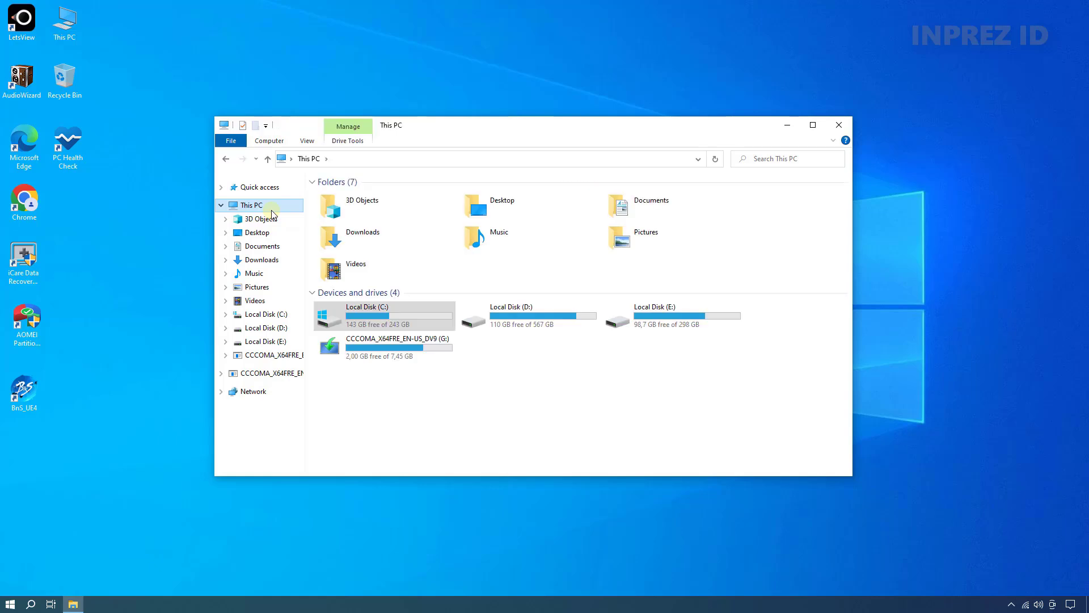
left_click(386, 352)
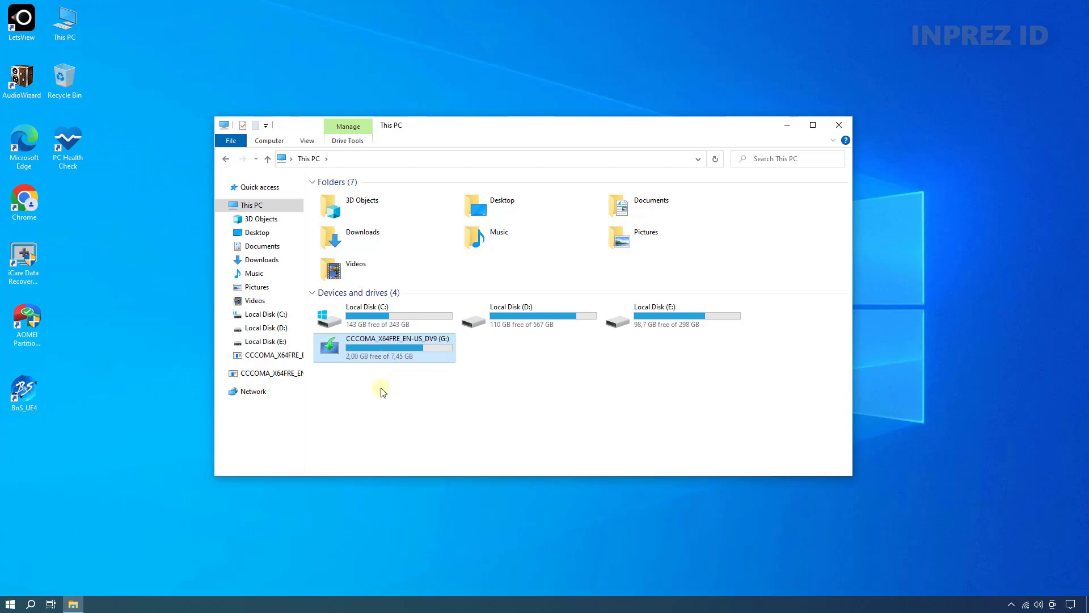
left_click(840, 125)
Restart the computer from Windows
left_click(19, 601)
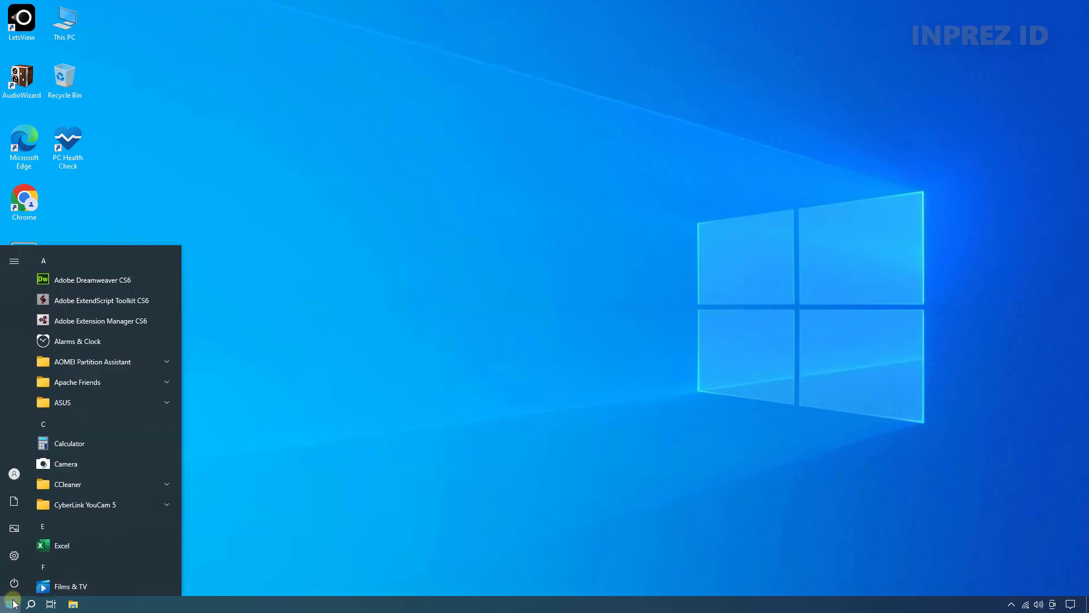
left_click(18, 580)
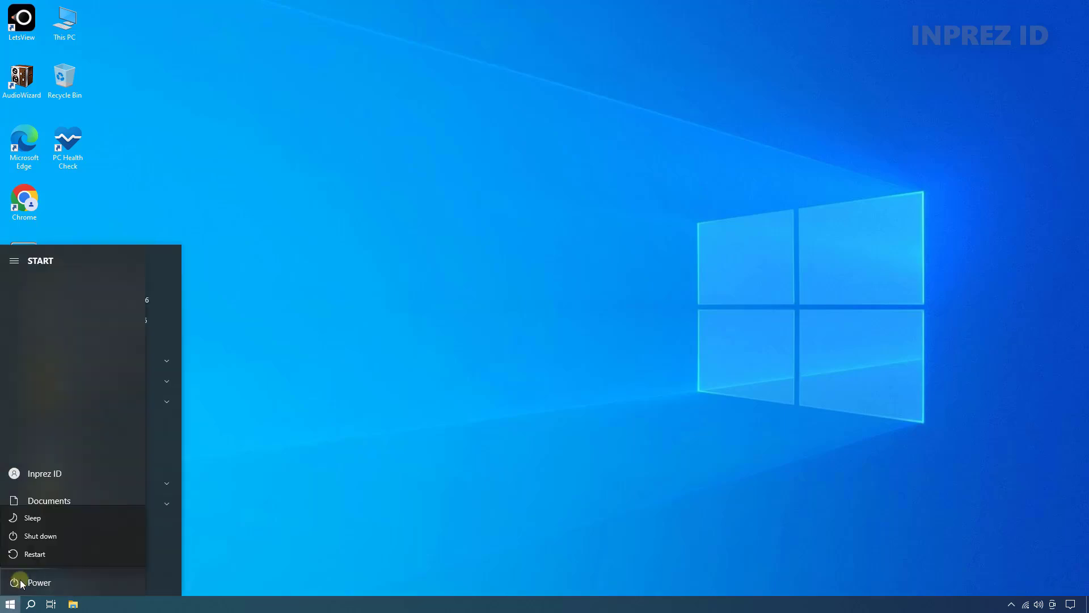
left_click(36, 554)
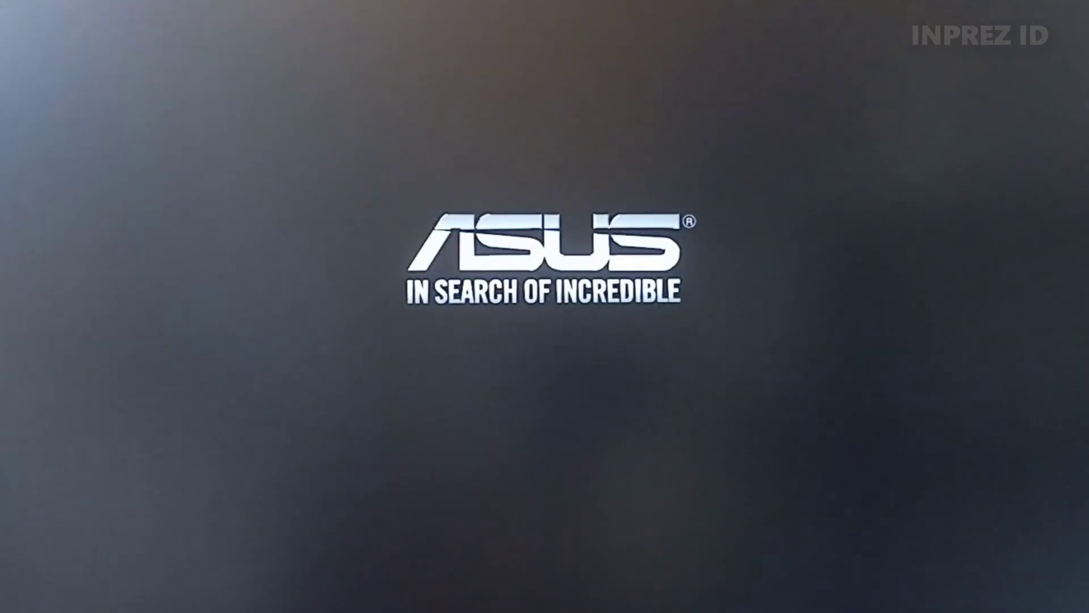
Open the boot device menu during startup and boot from UEFI: SanDisk Cruzer Blade 1.26, Partition 2
key("Escape")
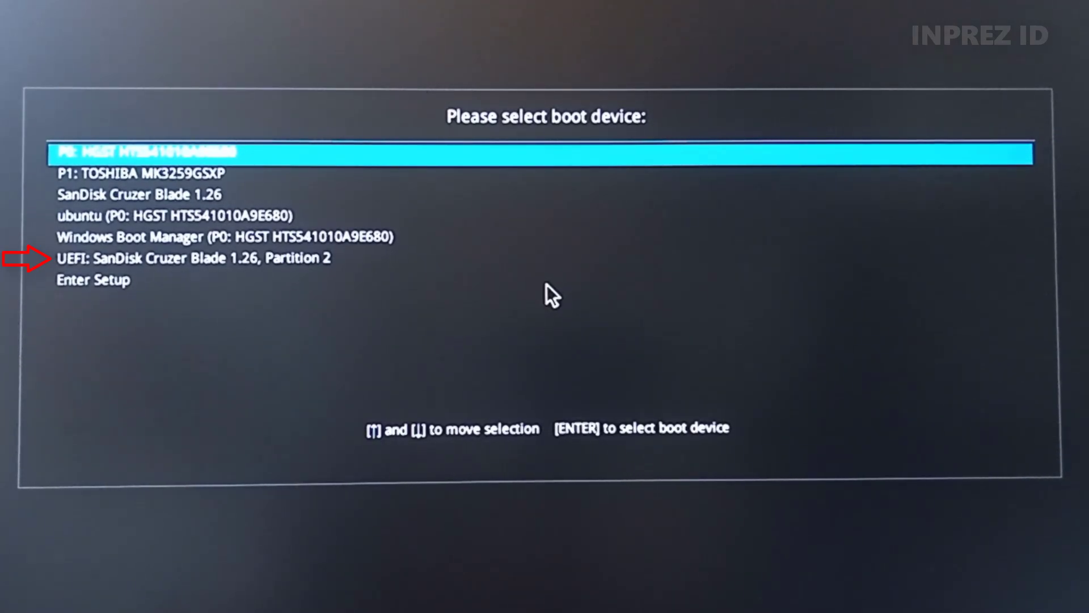
key("Down")
key("Down")
key("Down")
key("Down")
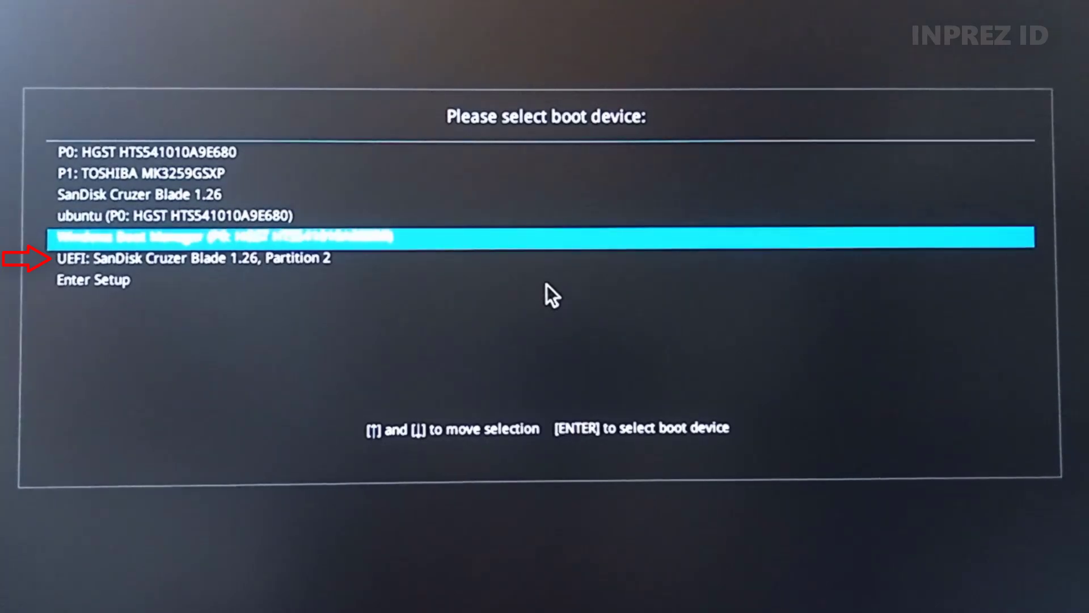
key("Down")
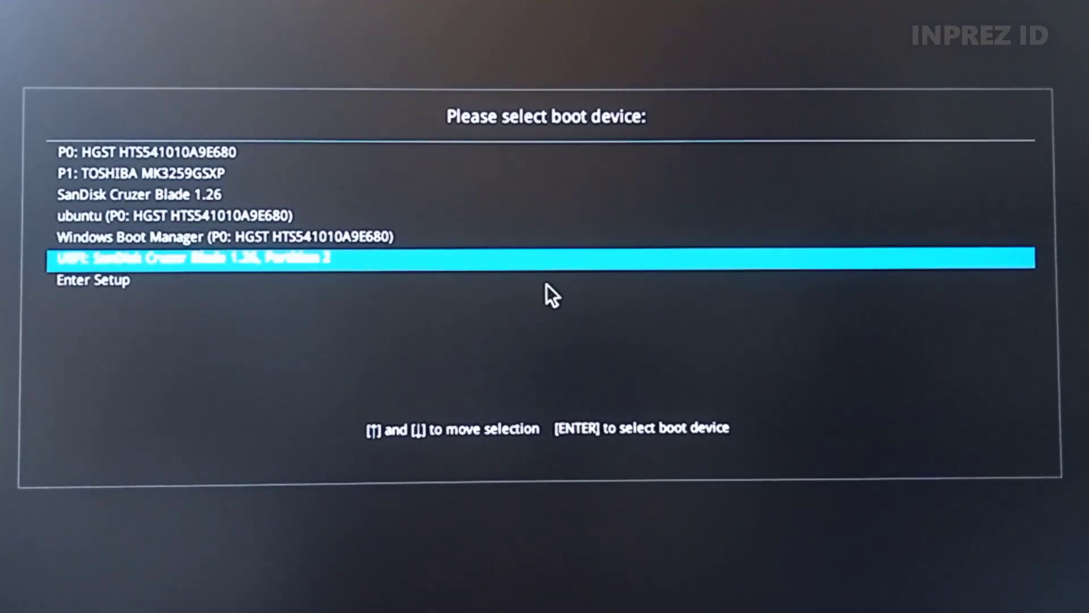
key("Return")
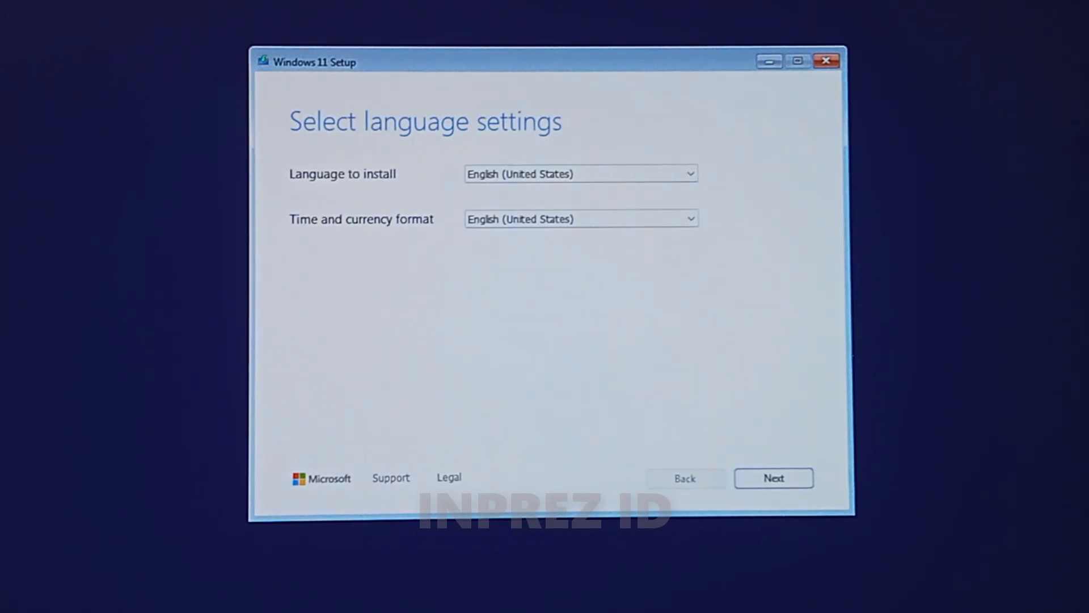
Set the time and currency format to Indonesian (Indonesia) in Windows 11 Setup
left_click(669, 221)
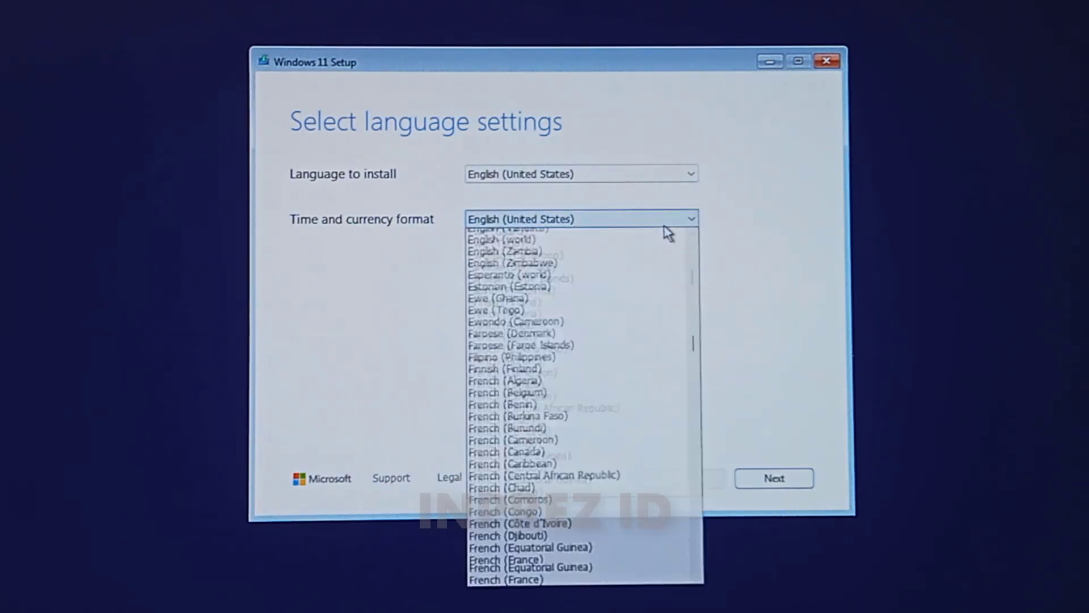
left_click_drag(696, 361, 696, 420)
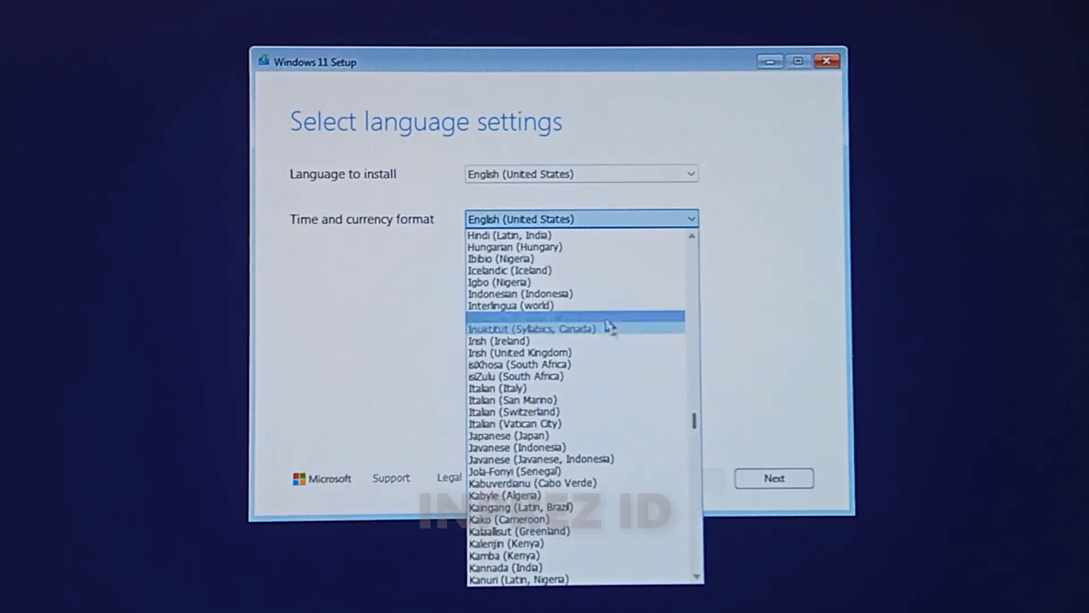
left_click(591, 293)
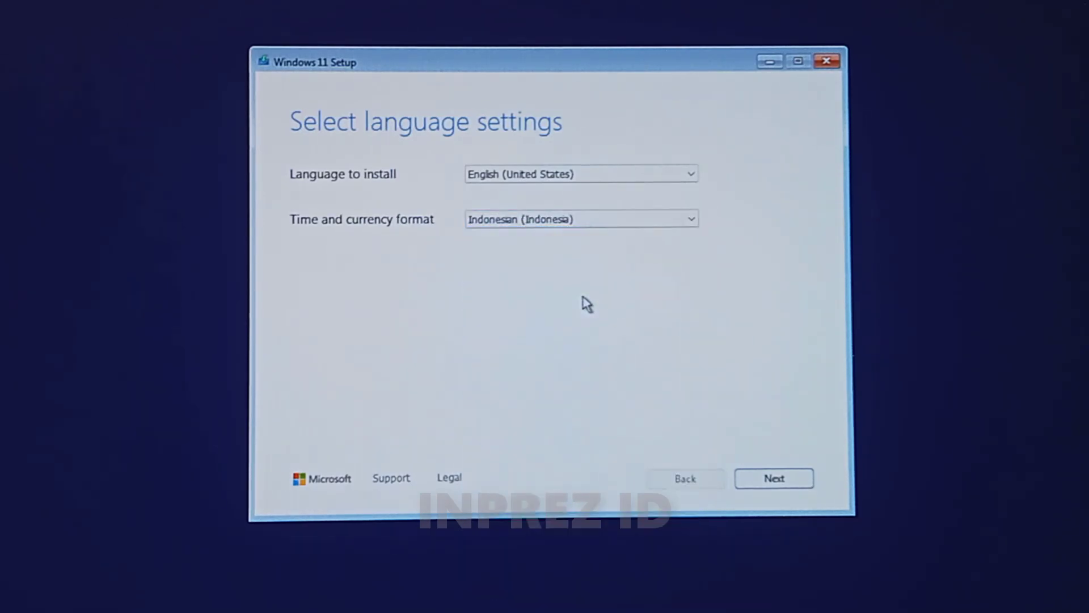
Accept the language settings and keep the US keyboard layout
left_click(767, 482)
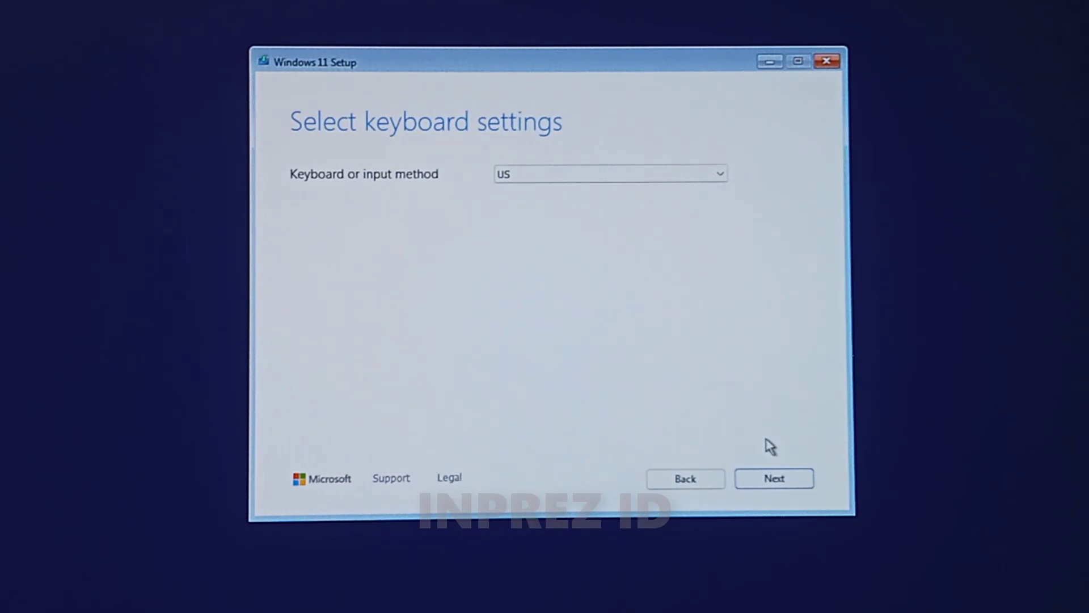
left_click(789, 481)
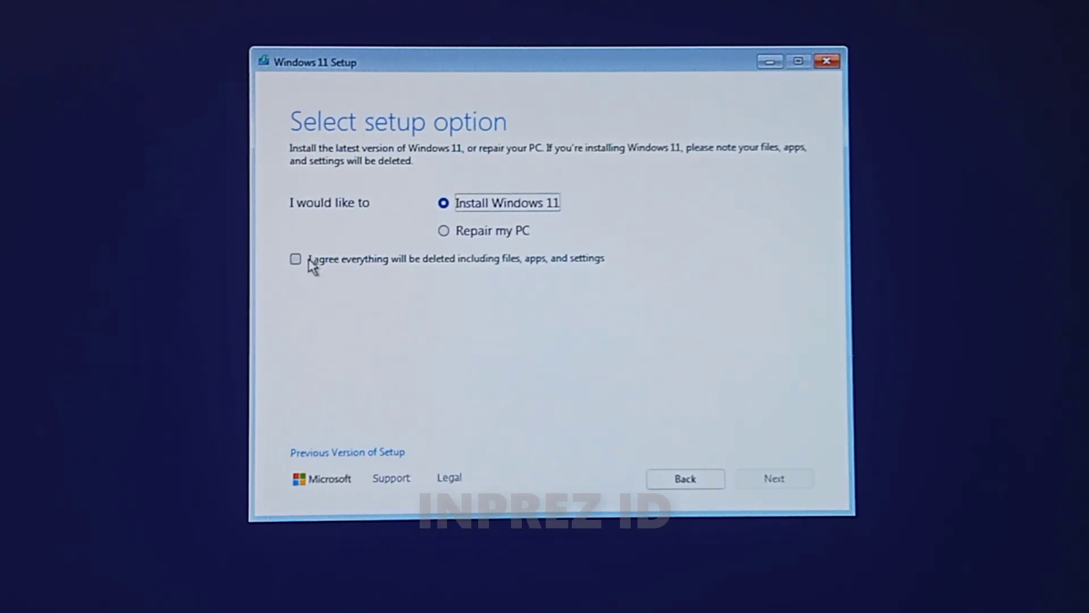
Agree to the deletion of files, apps, and settings for Install Windows 11, and continue without a product key
left_click(313, 262)
left_click(765, 485)
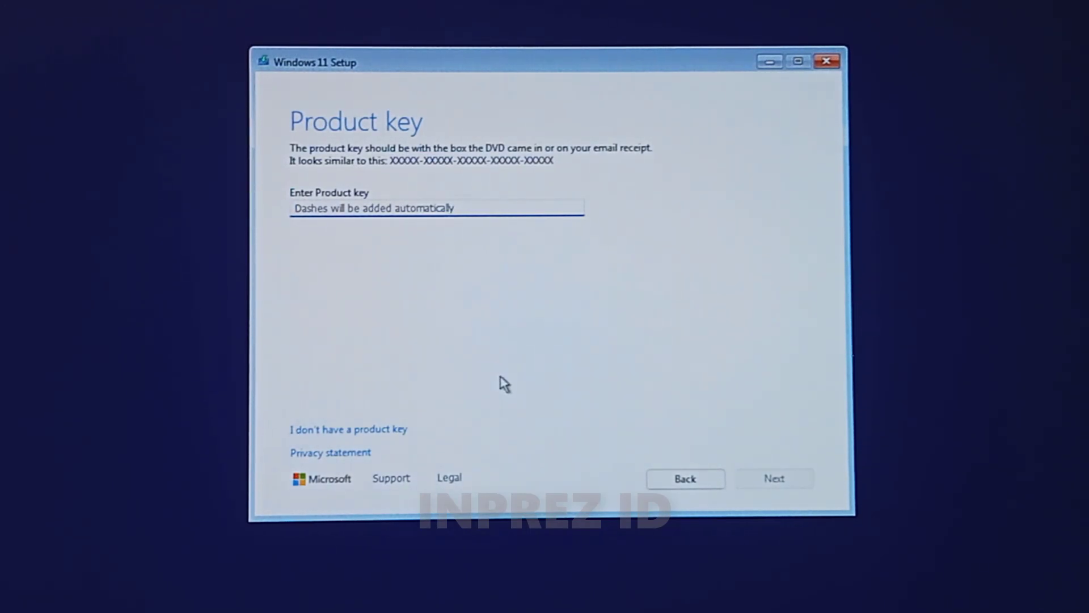
left_click(396, 431)
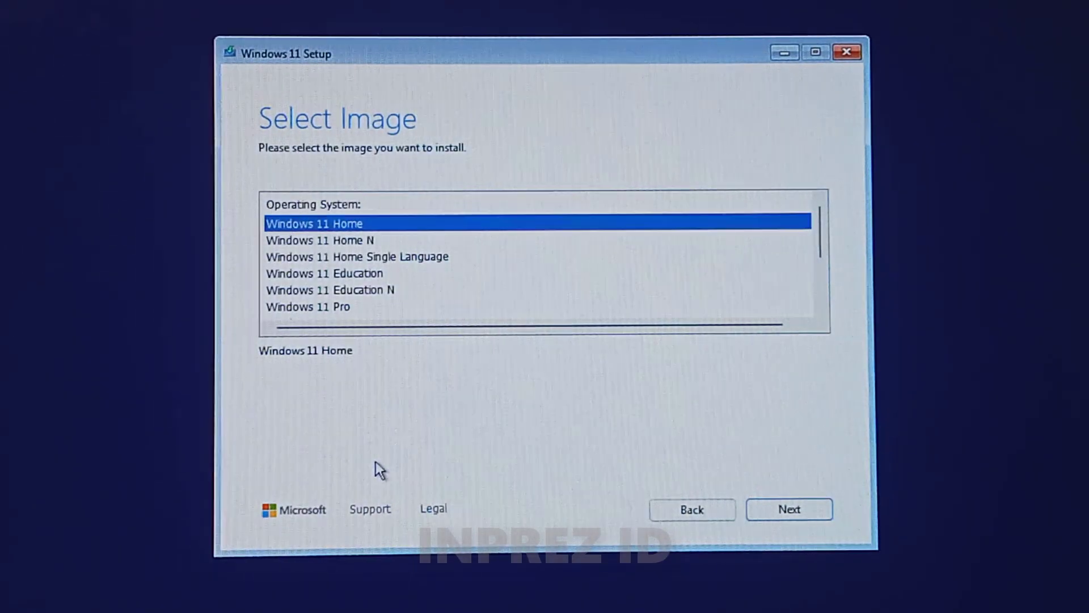
Select the Windows 11 Pro image and accept the license terms
key("Down")
key("Down")
key("Down")
key("Down")
key("Down")
key("Down")
key("Down")
key("Down")
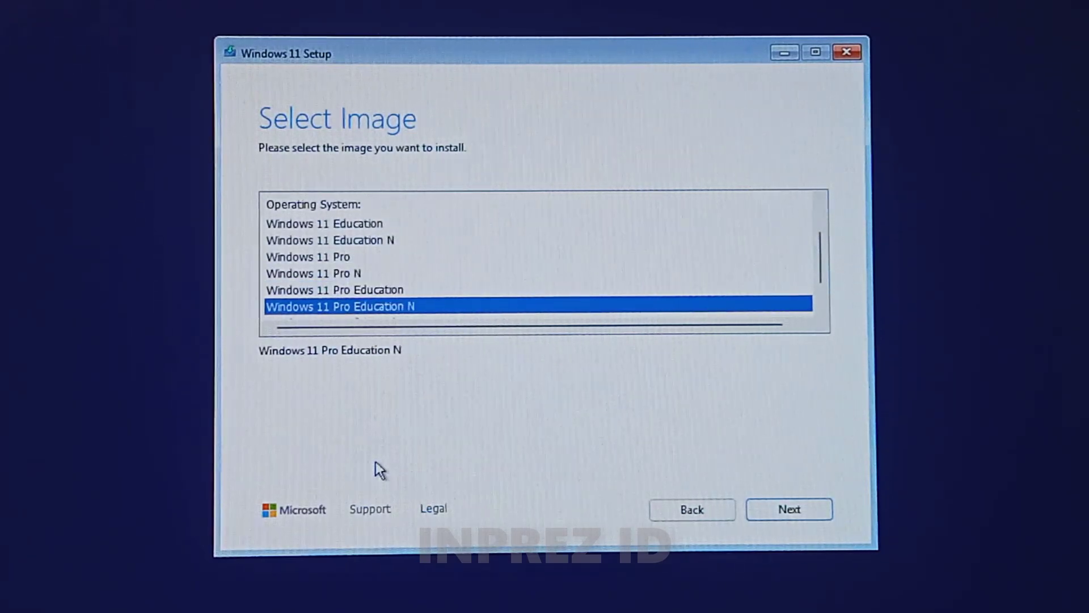
key("Up")
key("Up")
key("Up")
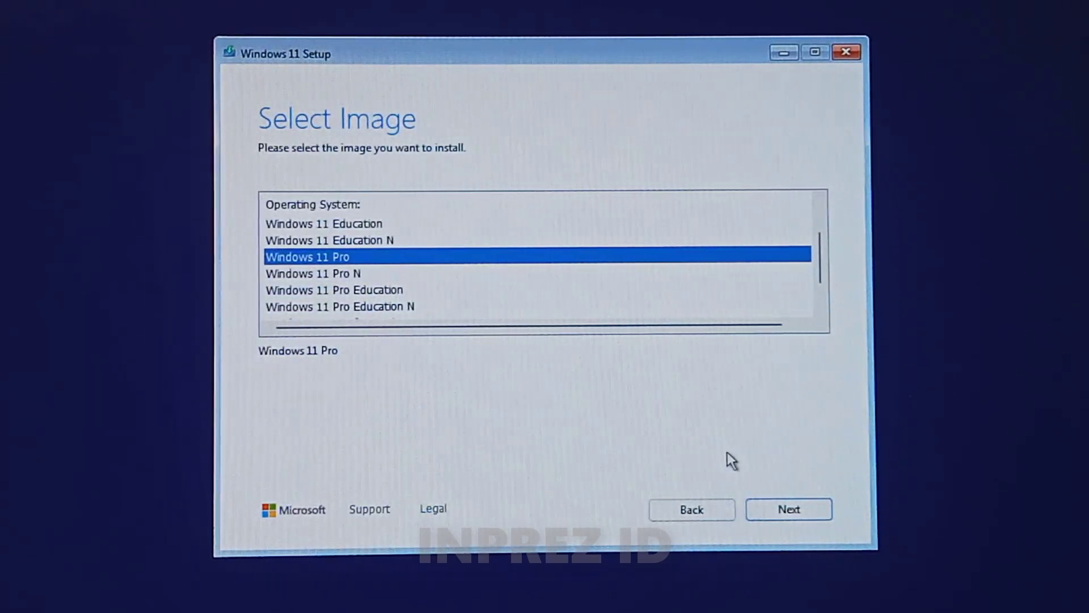
left_click(792, 509)
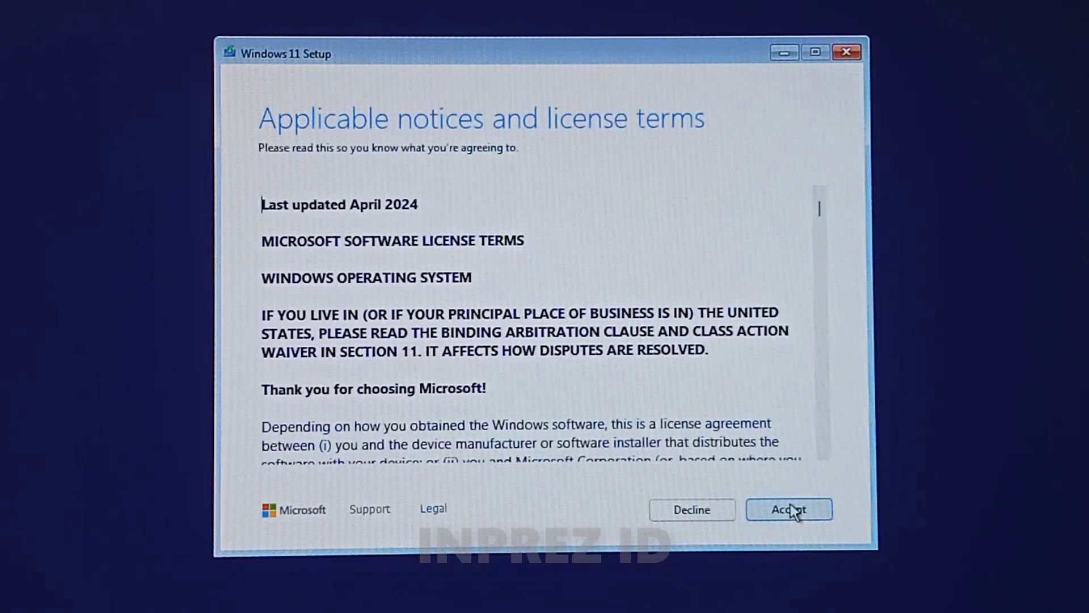
left_click(793, 509)
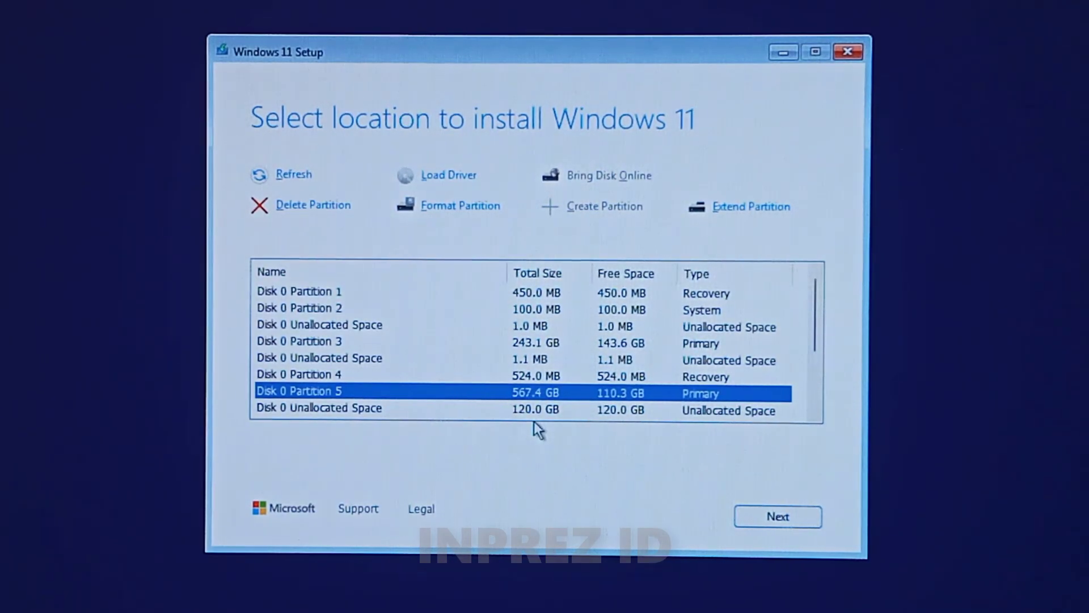
Try to use the 120.0 GB unallocated space on Disk 0 as the Windows 11 install location
left_click(511, 409)
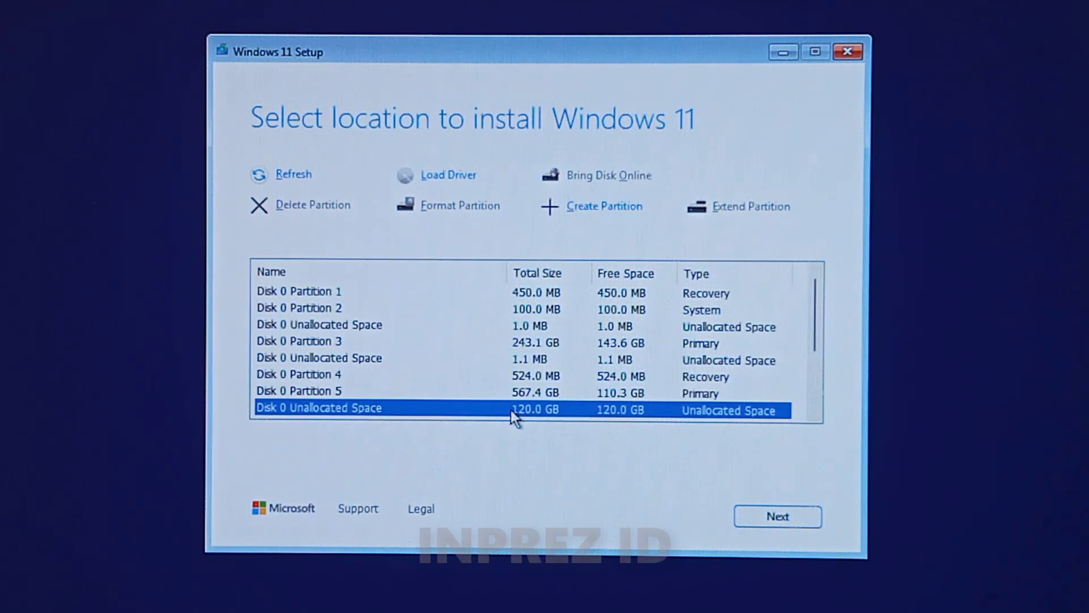
key("Down")
key("Down")
key("Down")
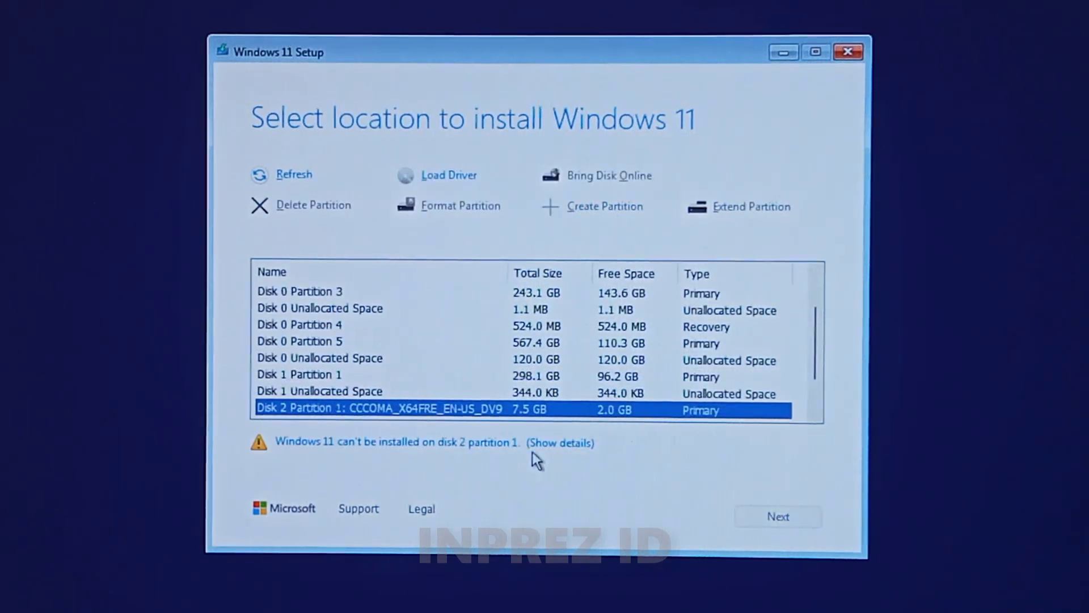
key("Up")
key("Up")
key("Up")
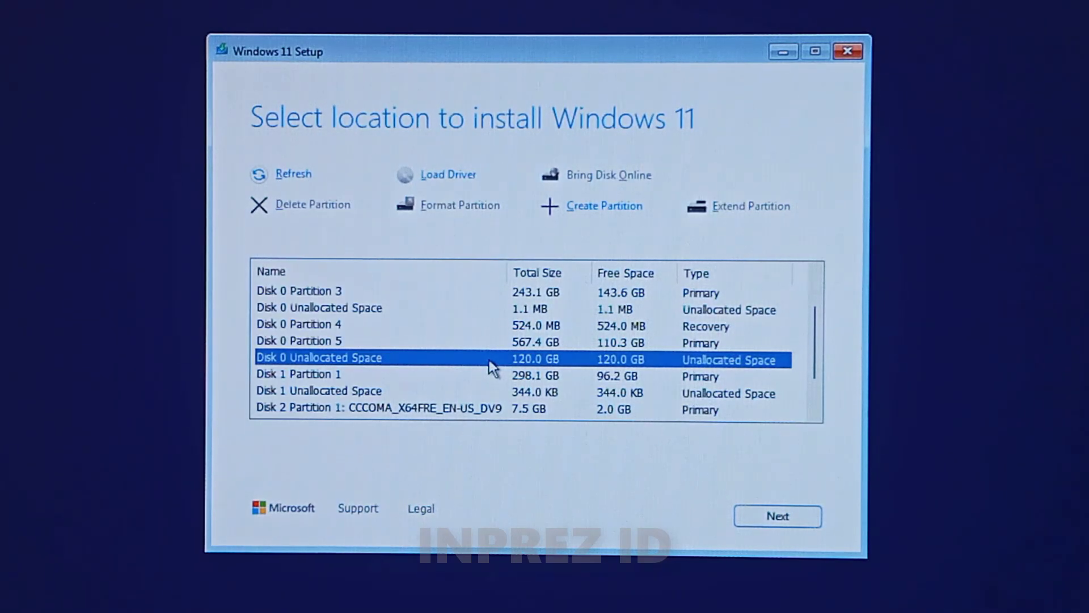
left_click(757, 521)
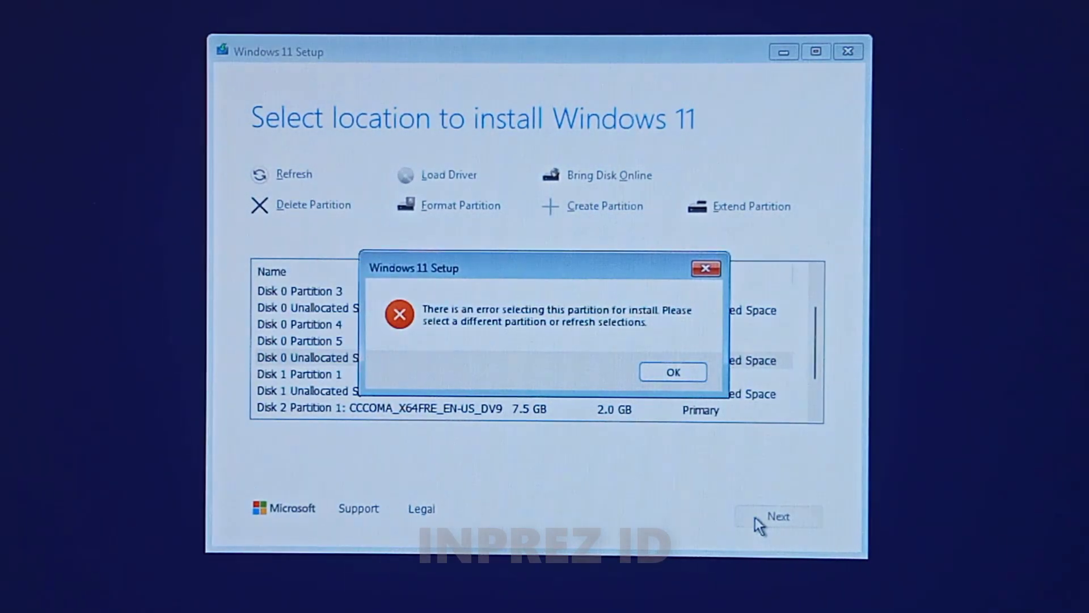
left_click(696, 374)
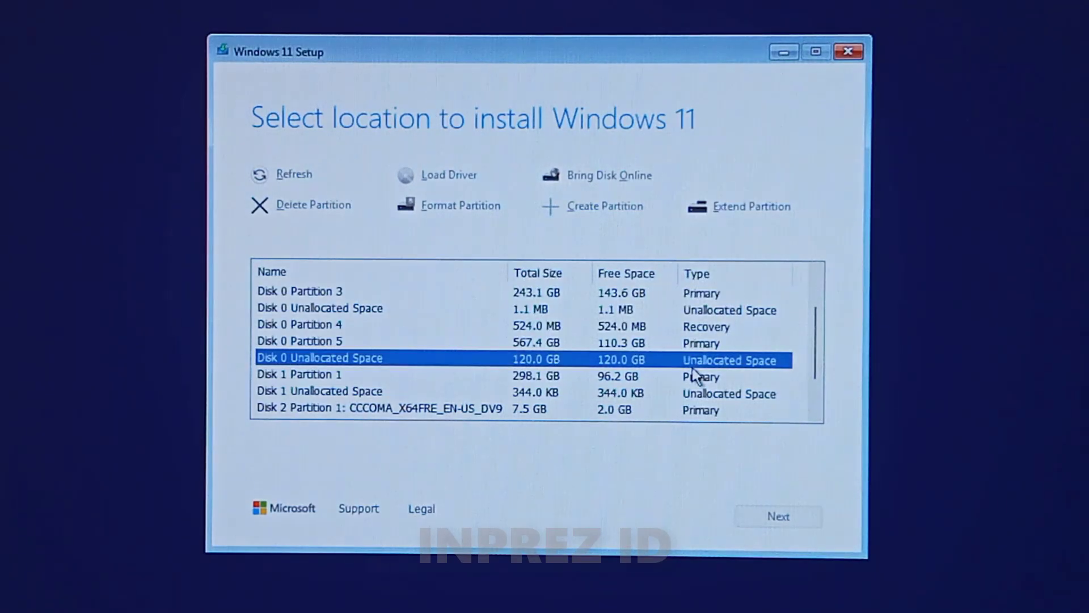
Refresh the list of disks and partitions available for the installation
left_click(633, 343)
left_click(607, 359)
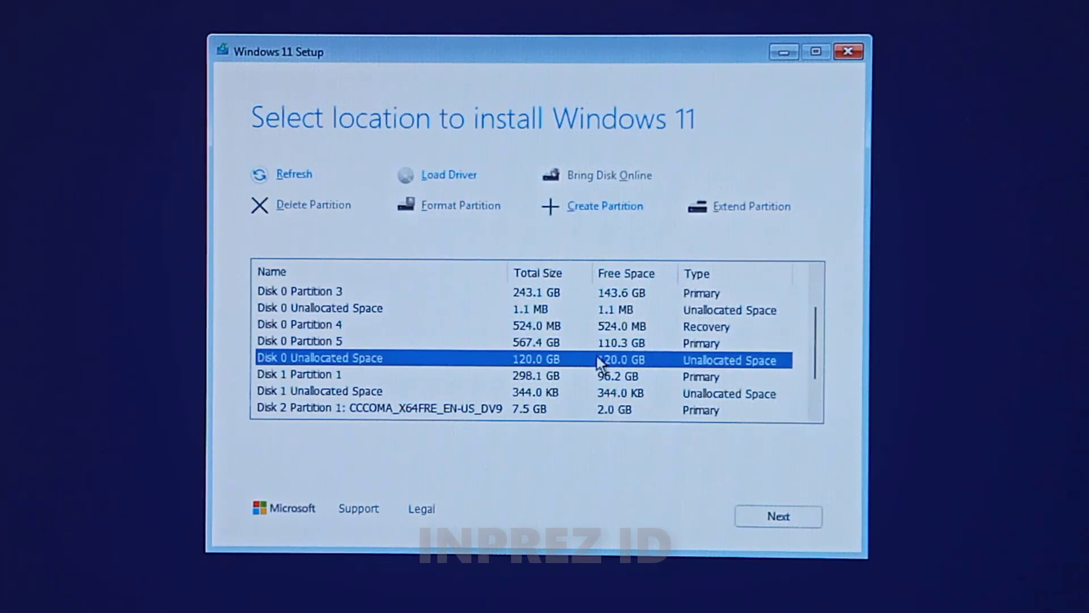
left_click(299, 179)
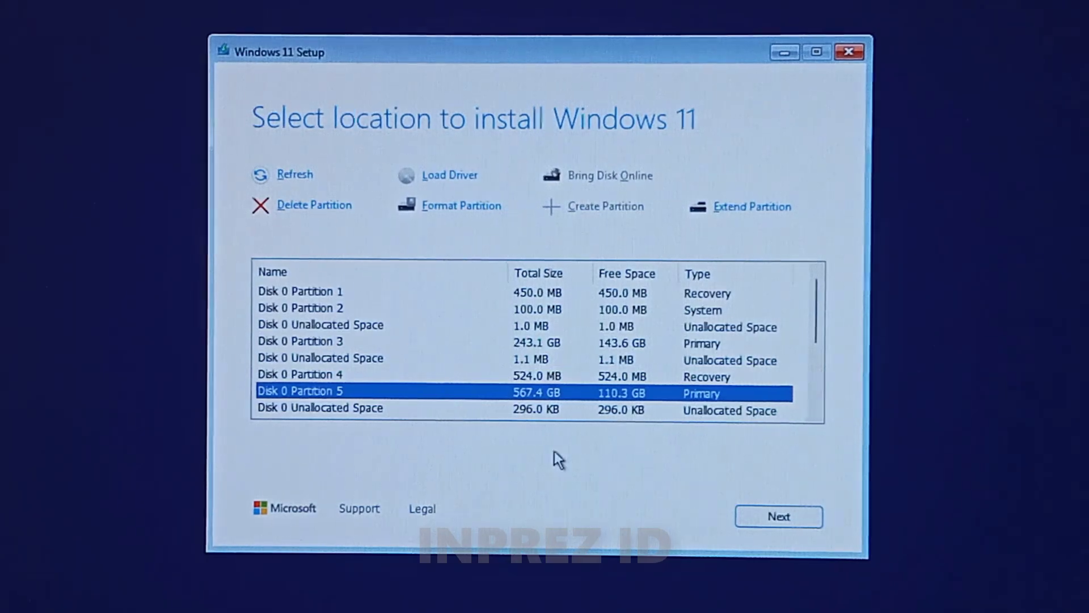
Choose the 120.0 GB unallocated space on Disk 0 as the install location and start installing Windows 11 Pro
key("Down")
key("Down")
key("Down")
key("Down")
key("Up")
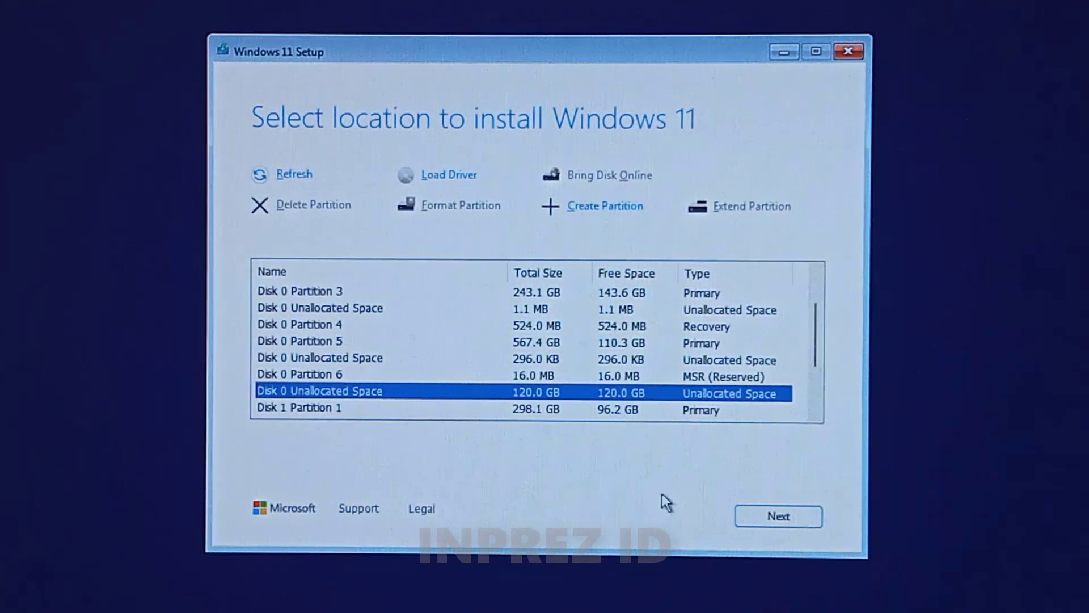
left_click(753, 513)
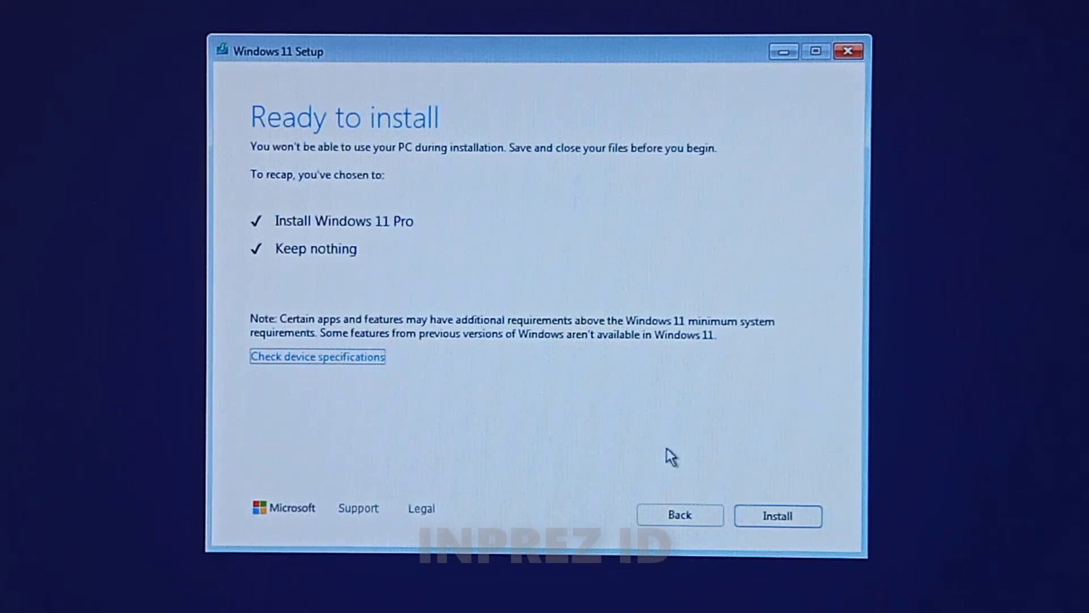
left_click(782, 523)
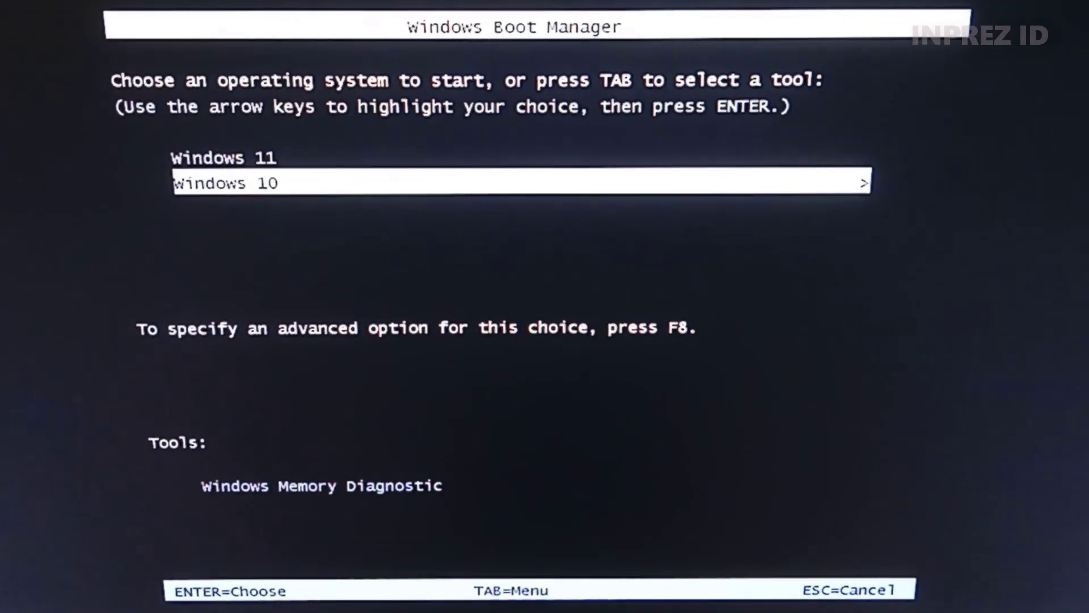
Boot Windows 11 from the Windows Boot Manager and continue its initial setup without an internet connection
key("Up")
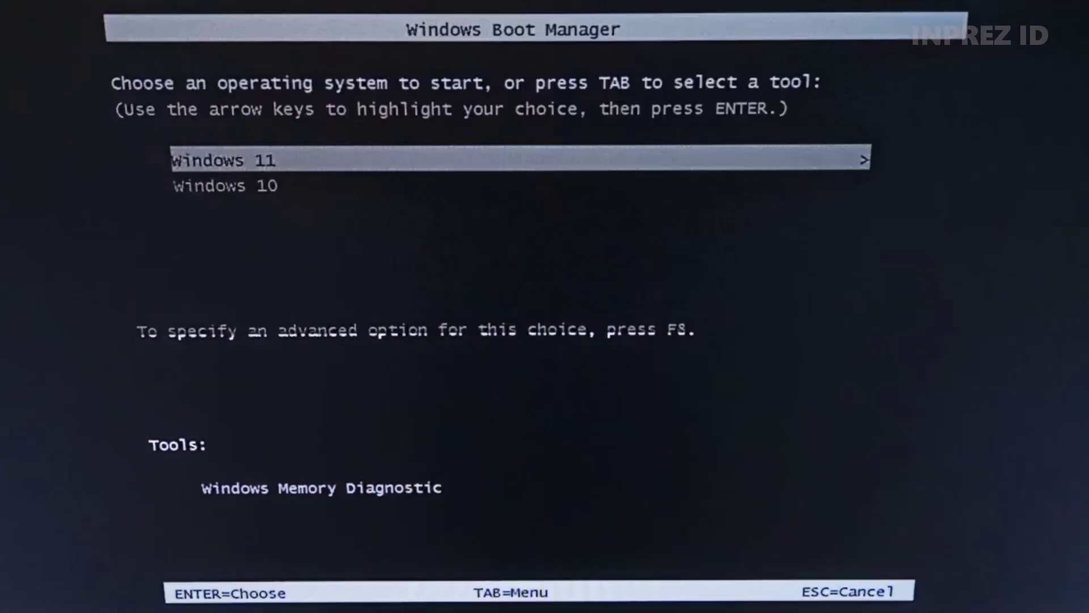
key("Return")
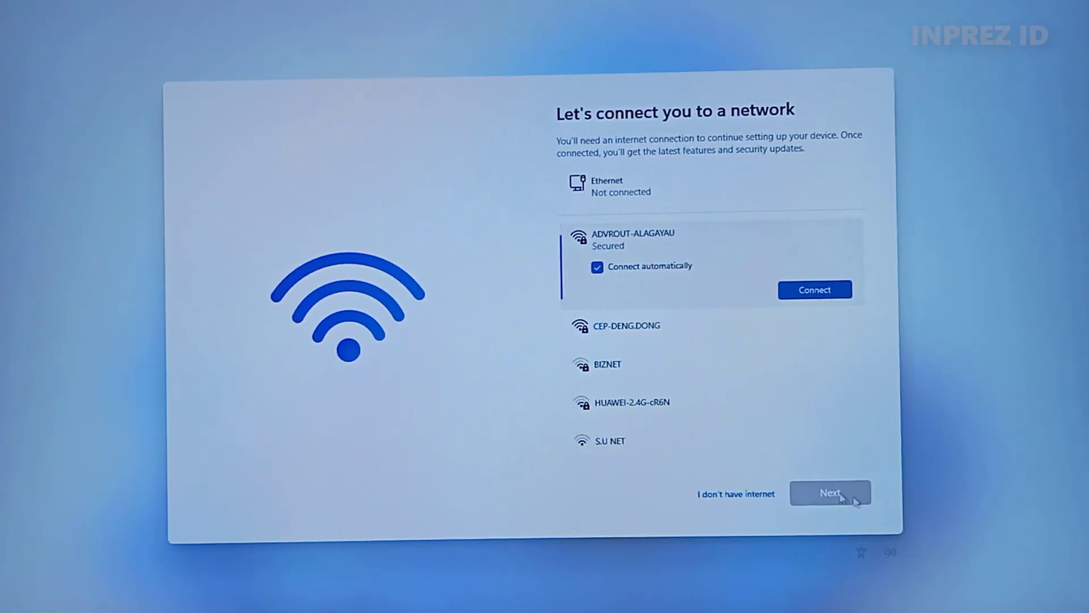
left_click(754, 497)
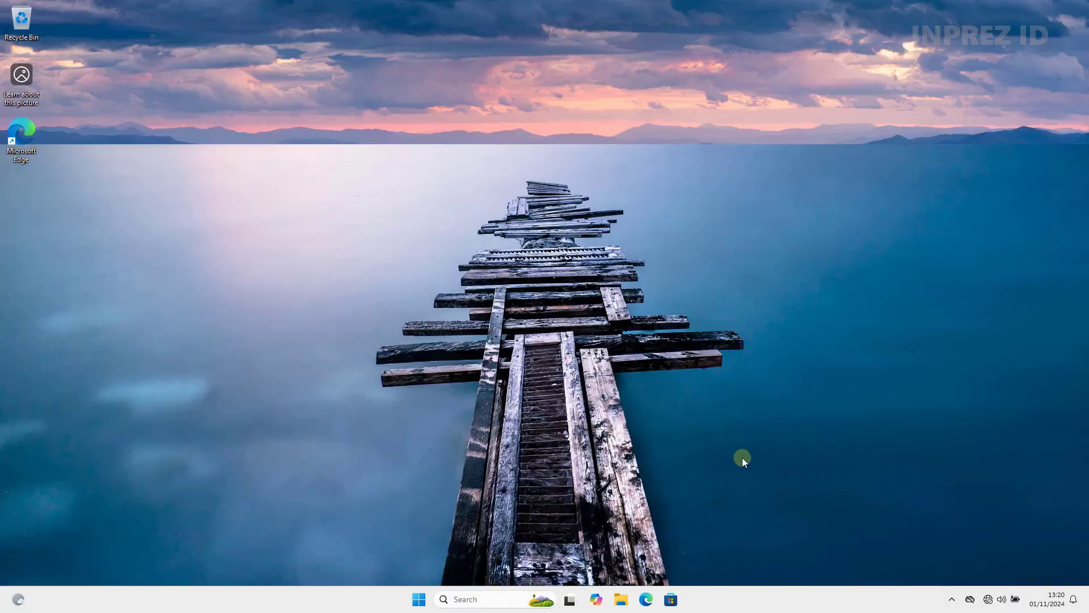
Switch to File Explorer, inspect the folders on Local Disk (C:), and return to This PC
left_click(622, 600)
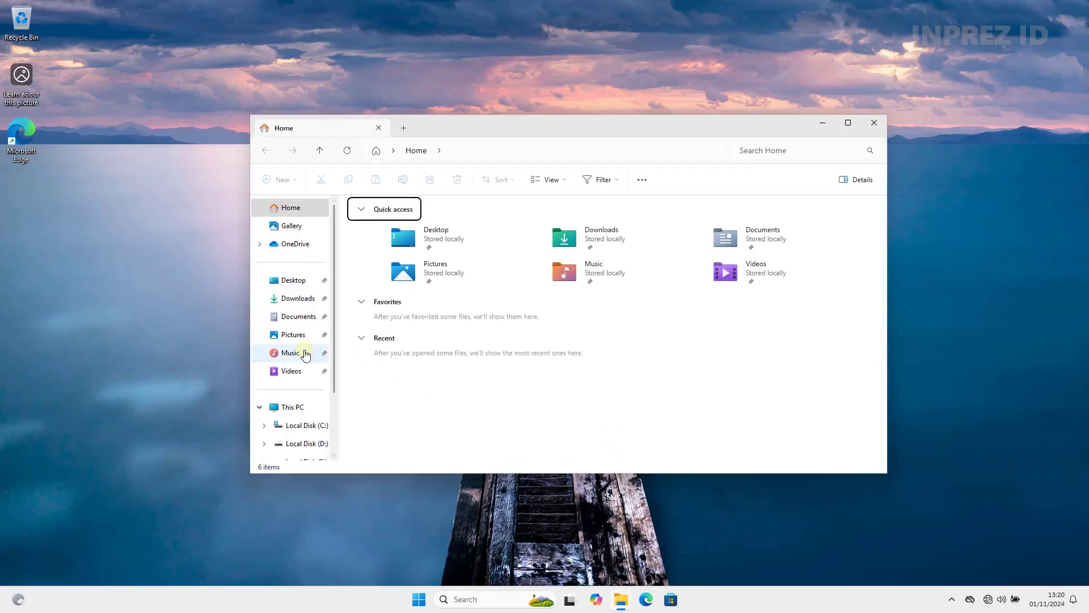
scroll(332, 386, "down", 1)
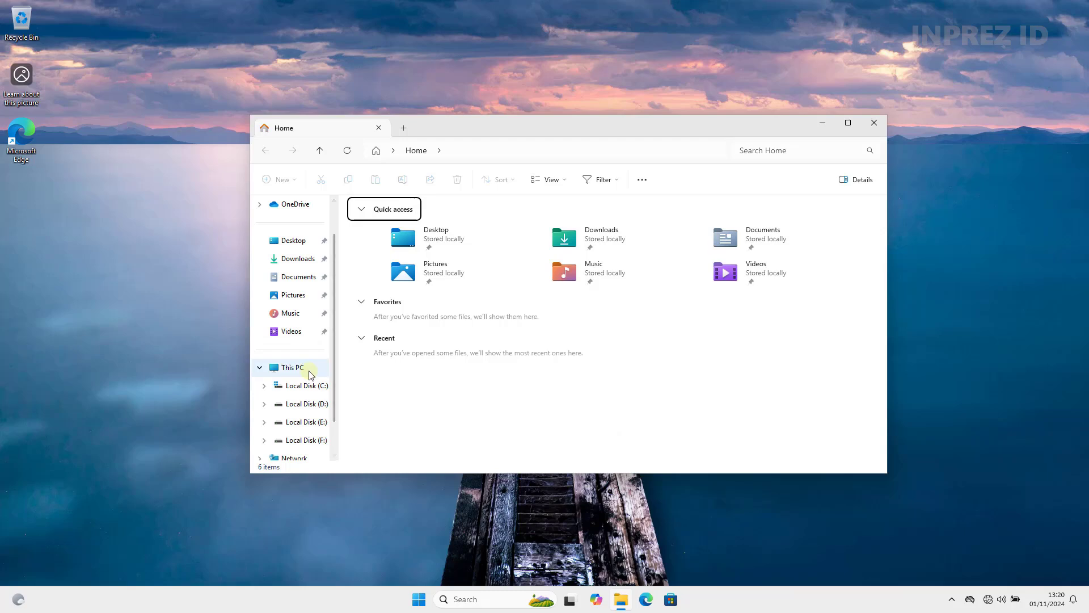
left_click(309, 369)
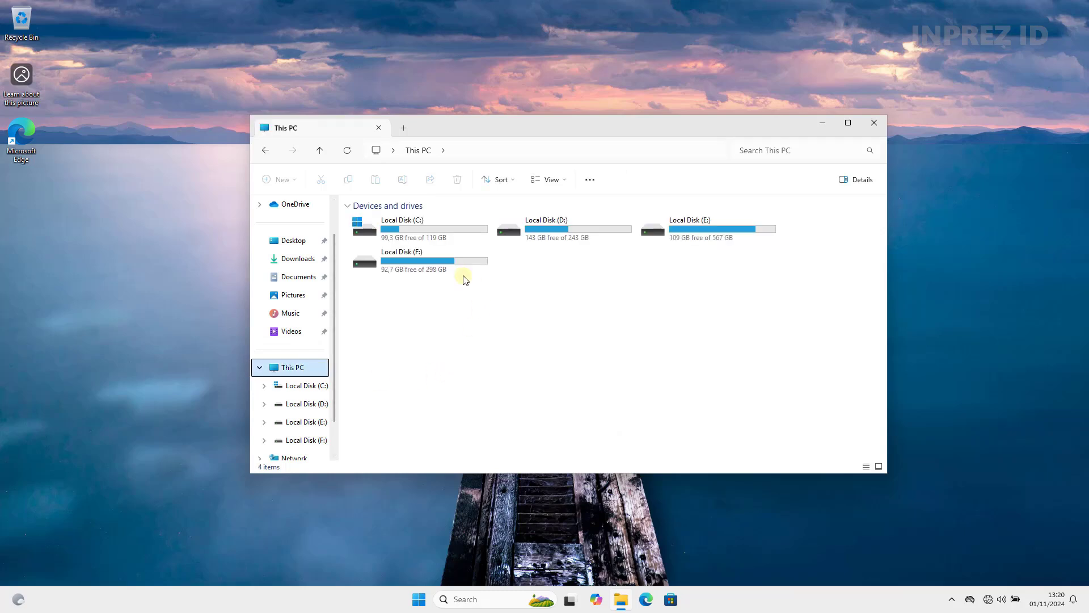
left_click(461, 233)
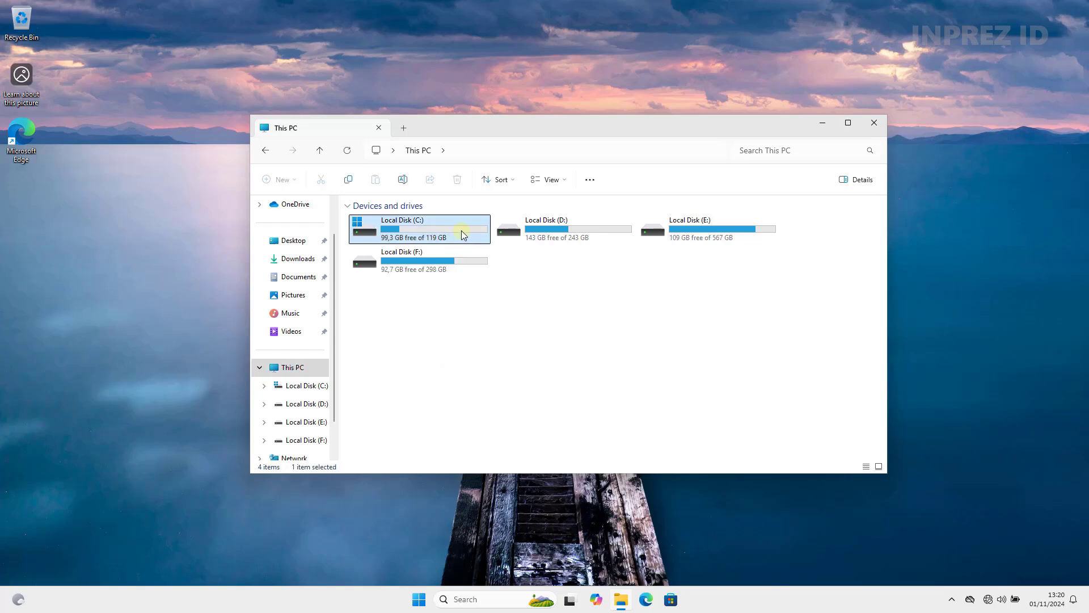
double_click(467, 239)
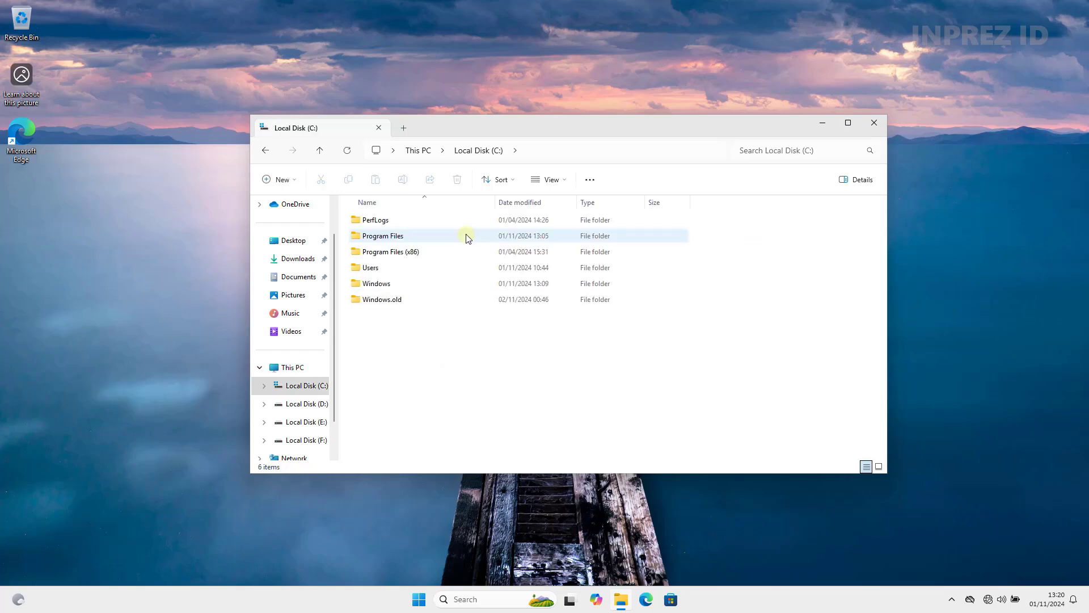
left_click(267, 151)
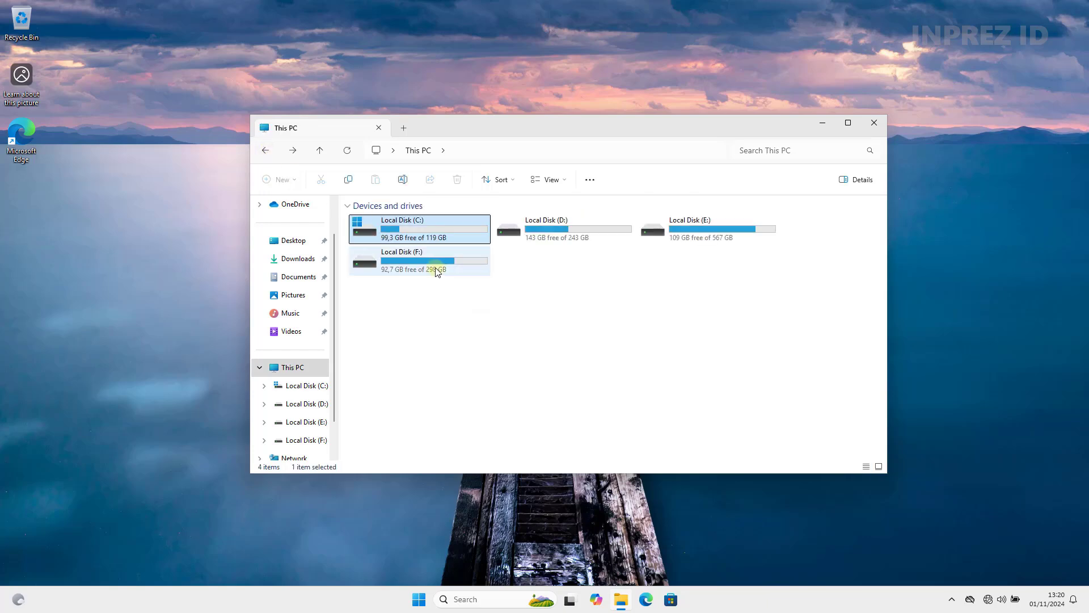
Inspect the folders on Local Disk (D:), return to This PC, and close the window
left_click(596, 240)
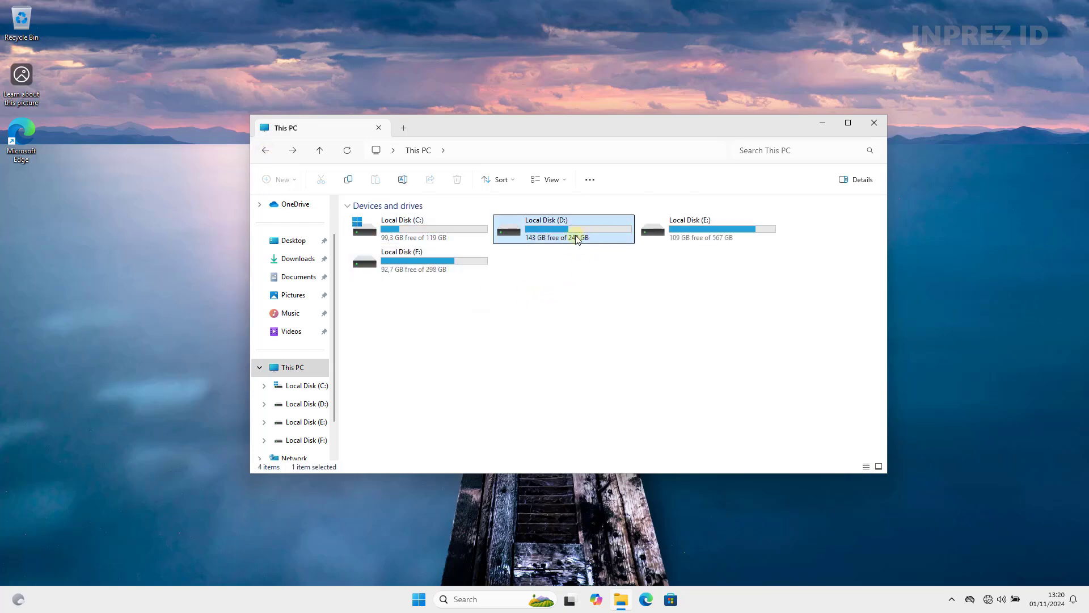
double_click(591, 237)
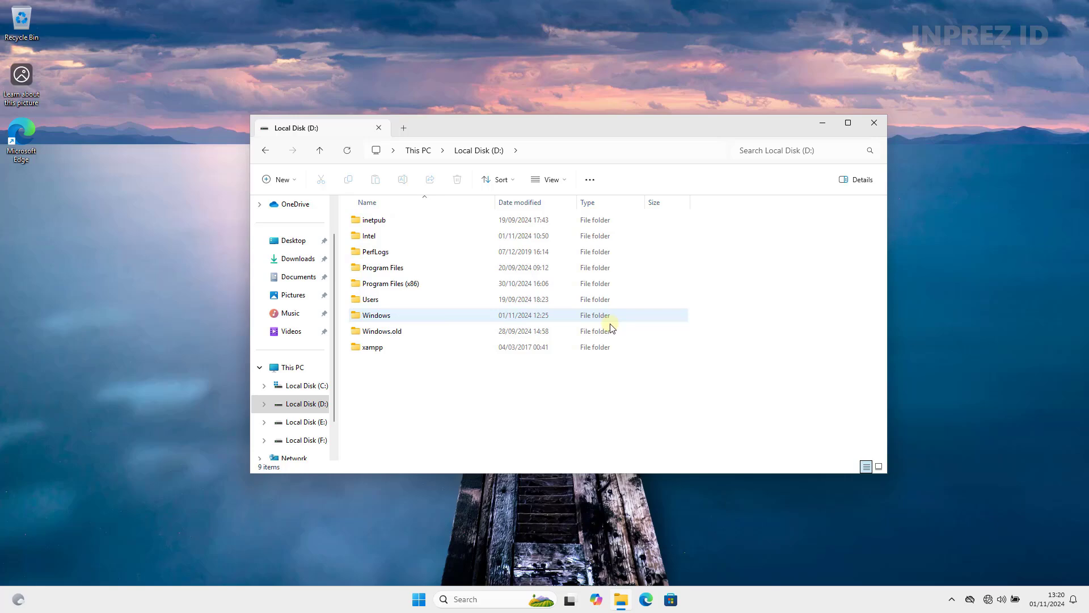
left_click(265, 151)
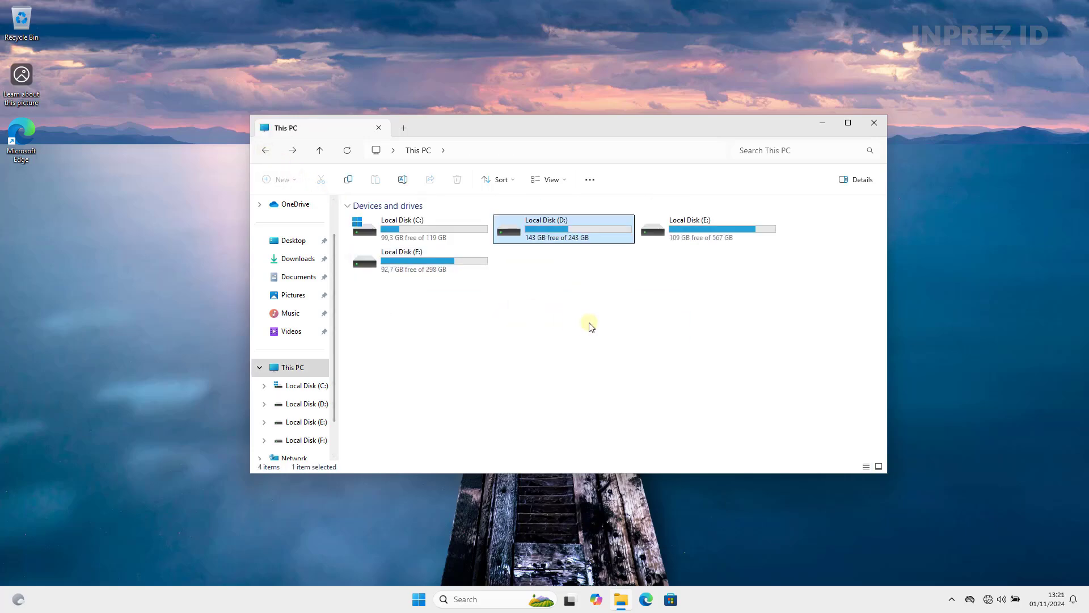
left_click(875, 124)
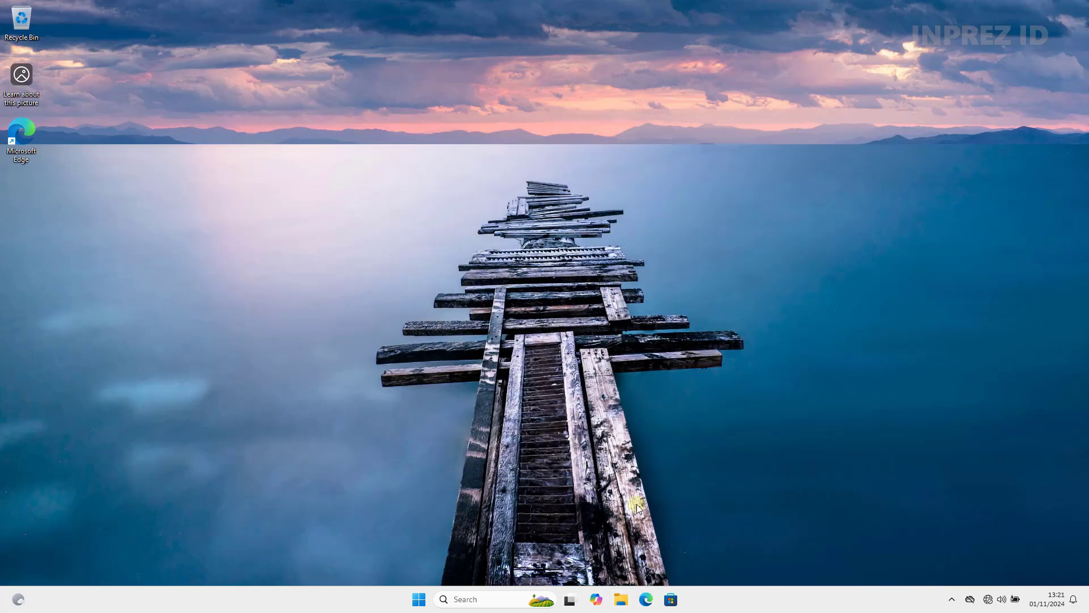
Switch to Settings and view the device and Windows specifications on the System About page
right_click(424, 604)
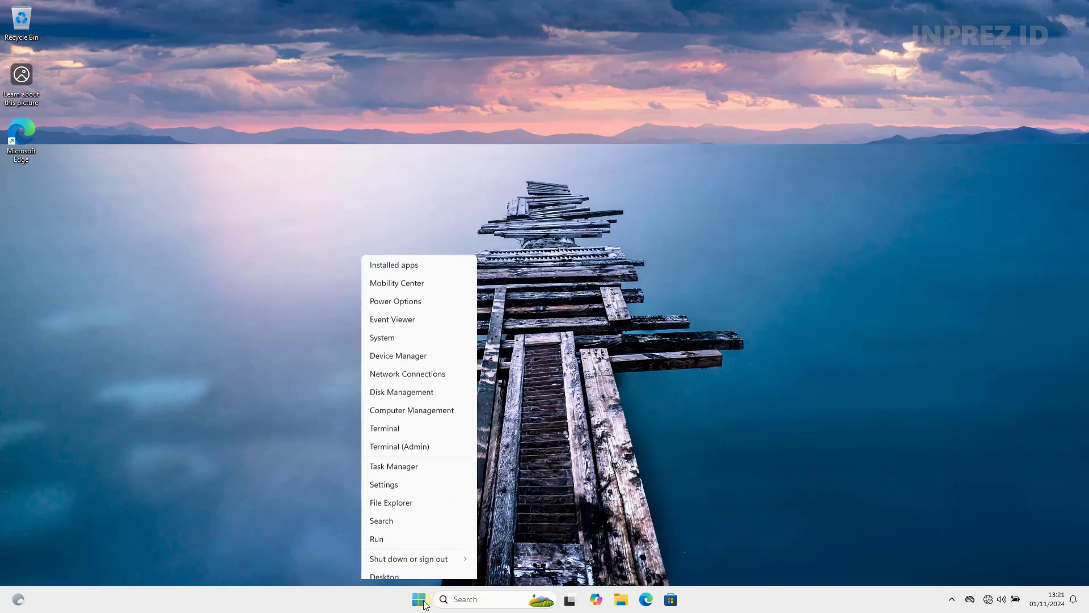
left_click(423, 480)
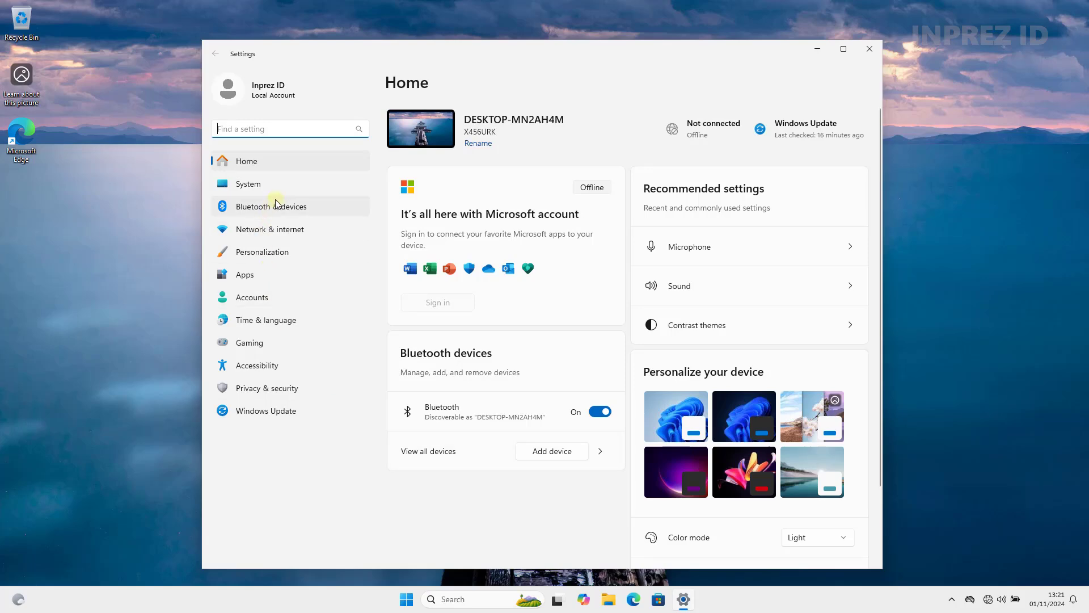
left_click(284, 183)
scroll(528, 446, "down", 6)
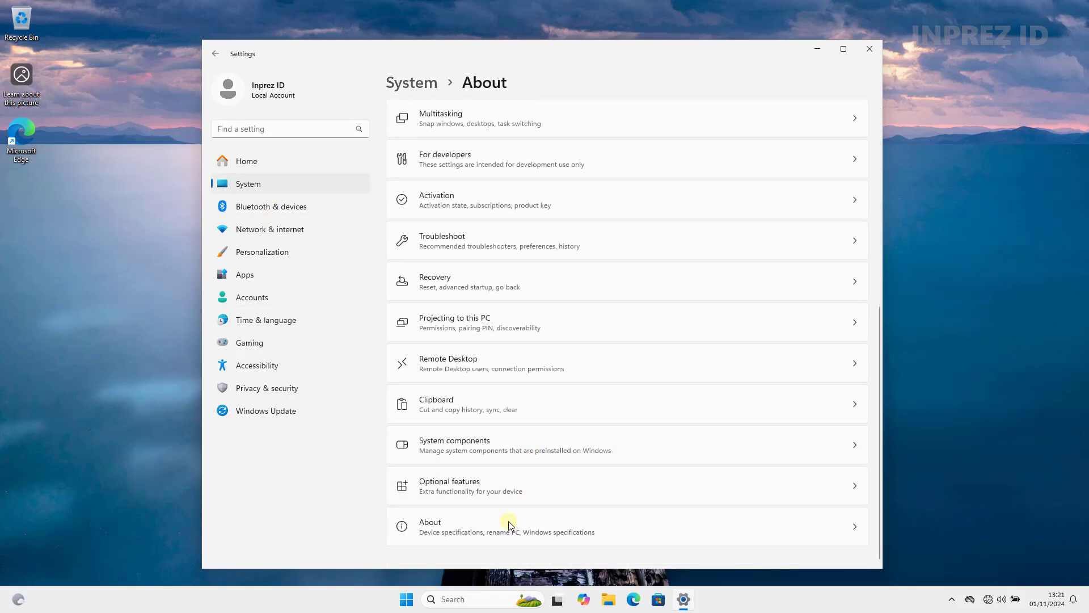
left_click(510, 525)
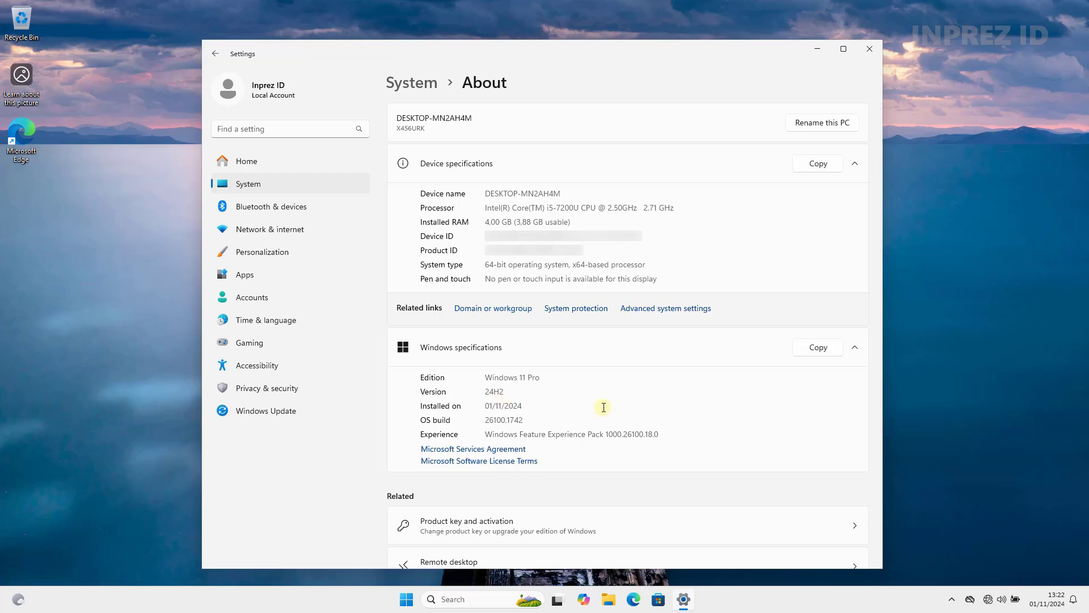
Connect the PC to the CEP-DENG.DONG Wi-Fi network
left_click(988, 600)
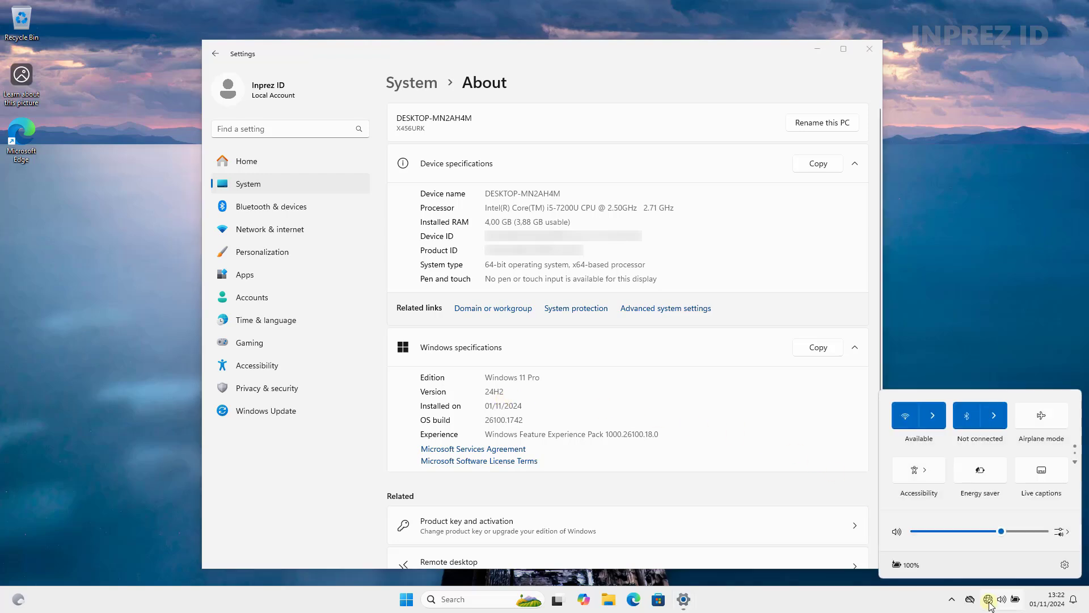
left_click(933, 415)
left_click(959, 400)
left_click(1021, 445)
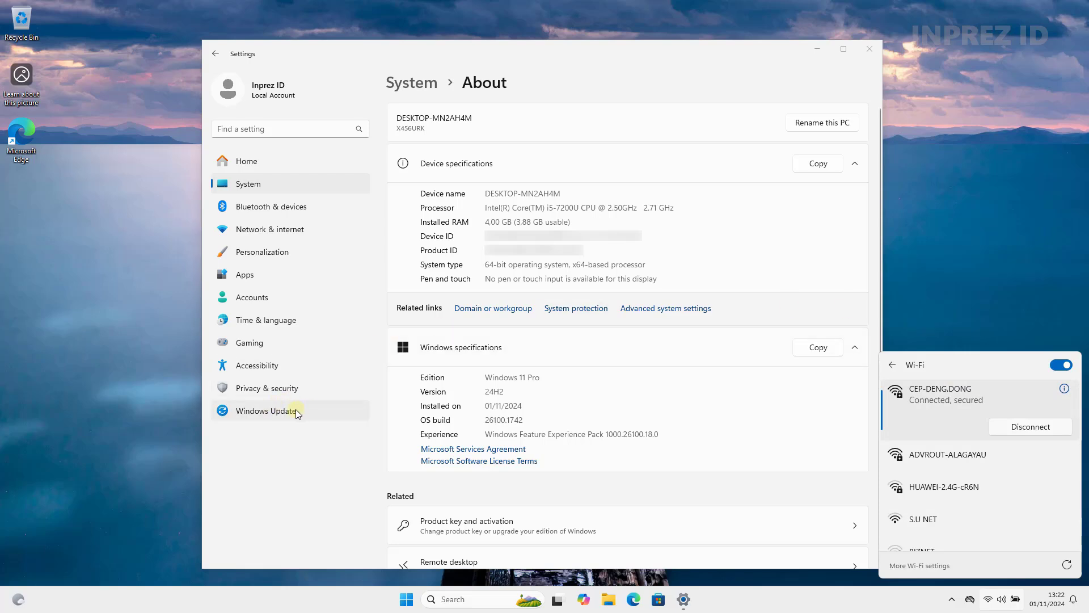
Open Windows Update in Settings, check for updates and let the available ones download
left_click(271, 410)
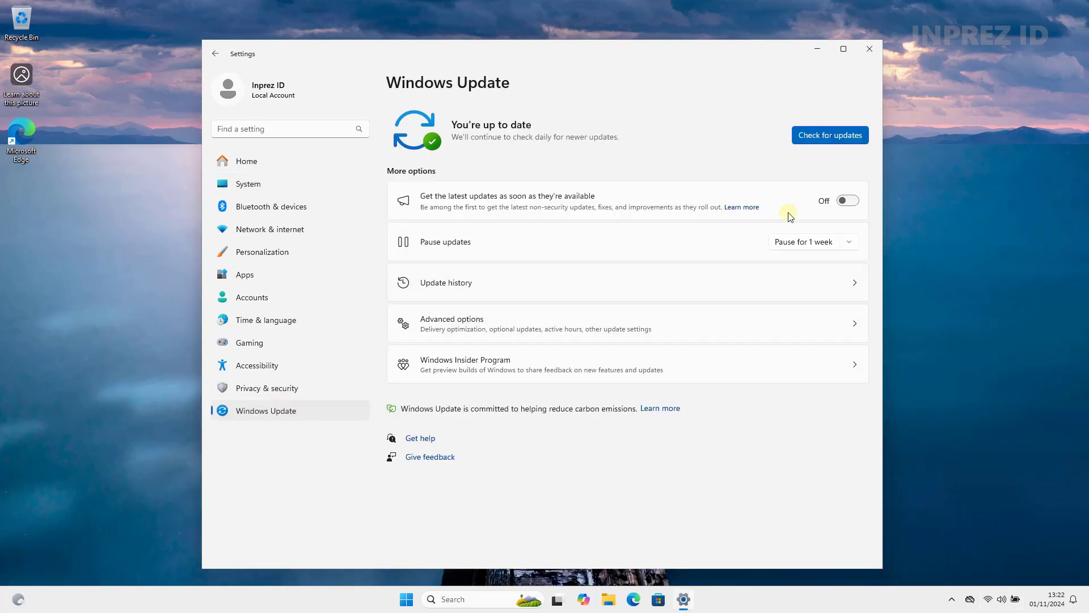
left_click(829, 136)
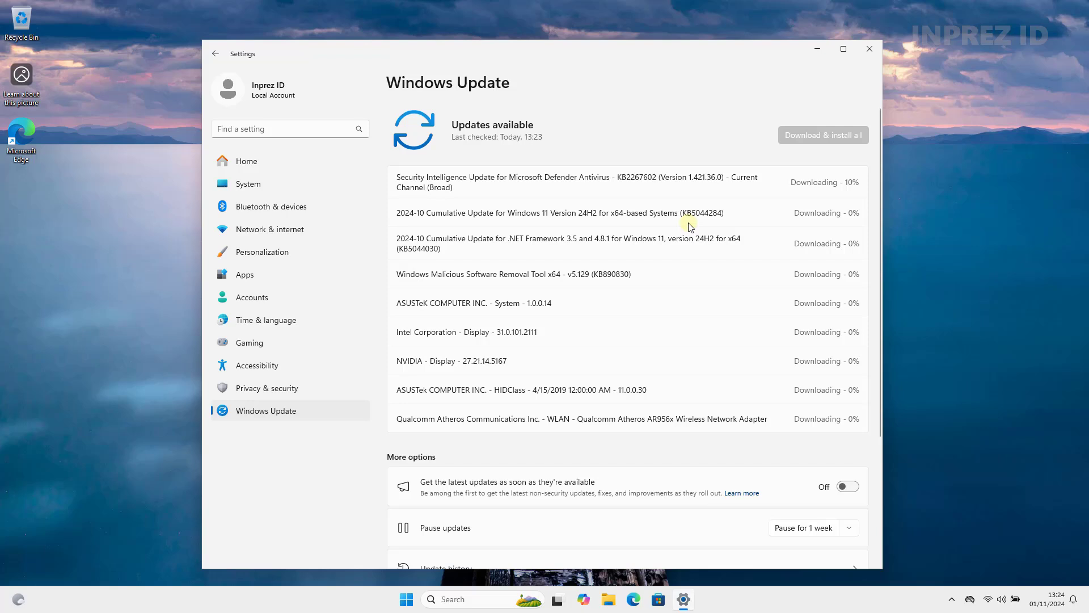
left_click(934, 329)
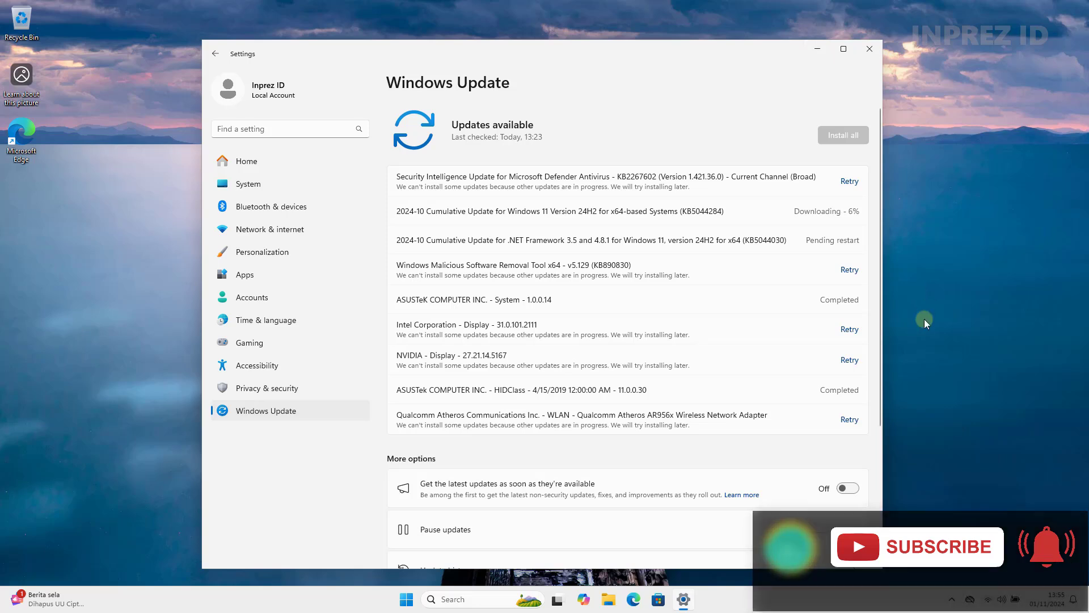
Retry the Defender, Malicious Software Removal Tool, Intel Display and NVIDIA Display updates, and restart the PC to apply the pending updates
left_click_drag(722, 48, 720, 49)
left_click(849, 181)
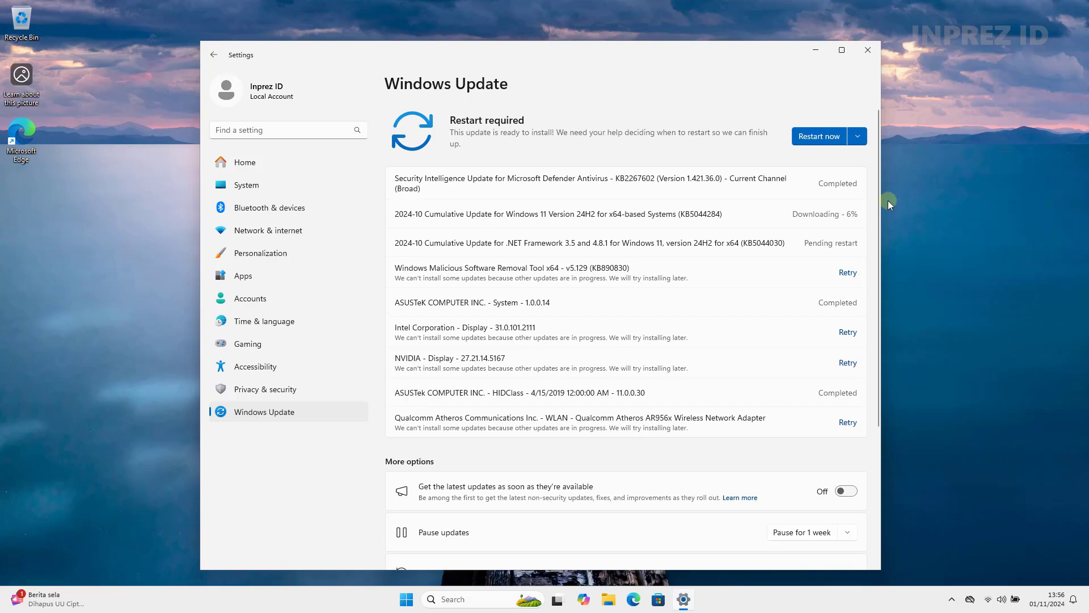
left_click(848, 273)
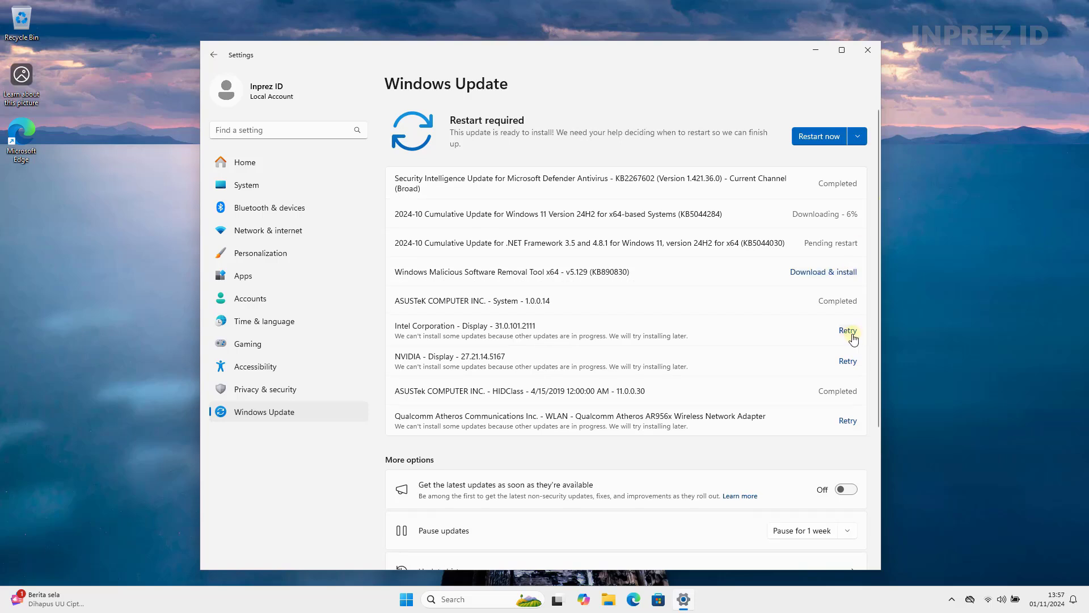
left_click(848, 333)
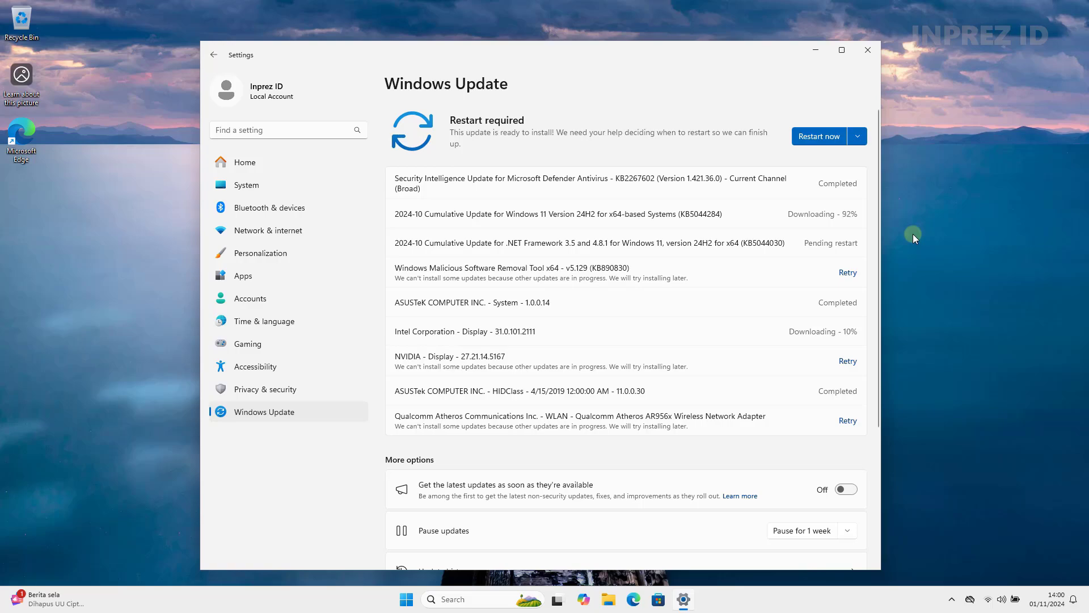
left_click(848, 360)
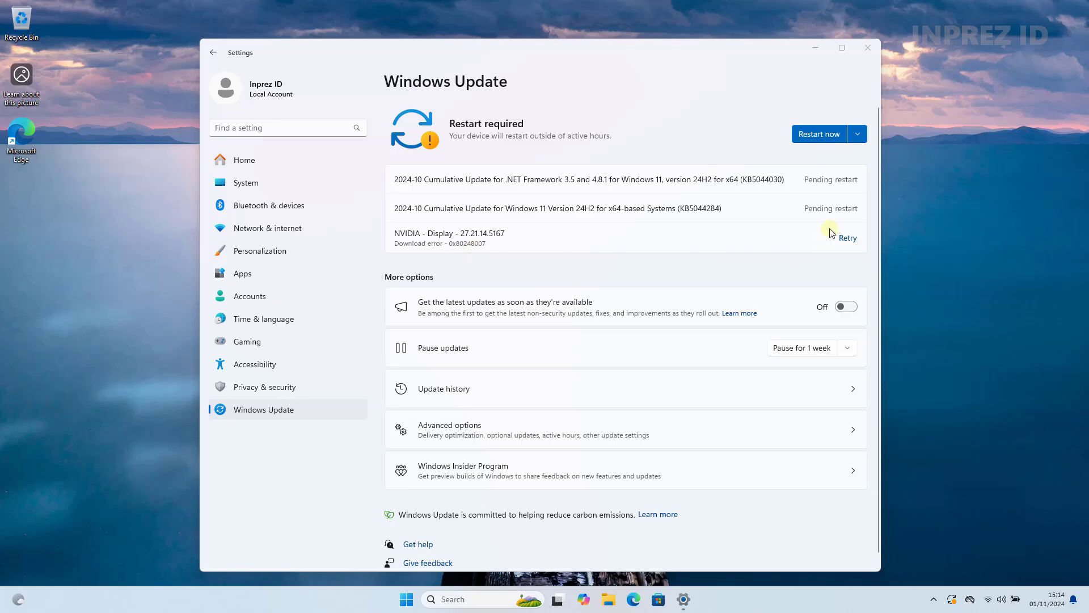
left_click(823, 135)
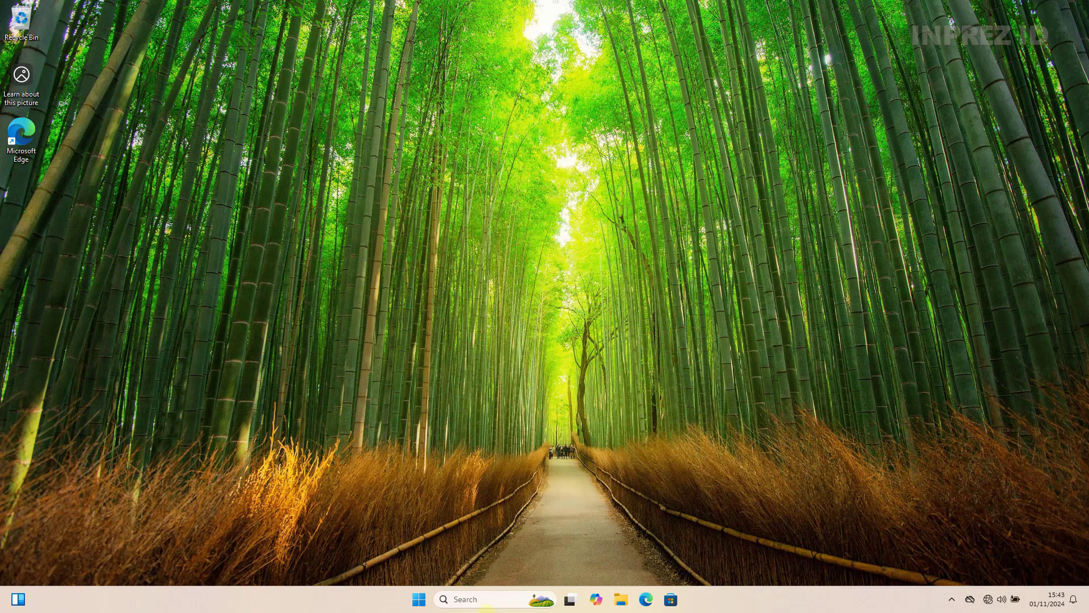
Open Settings and view the device and Windows specifications on the System About page
right_click(419, 599)
left_click(383, 476)
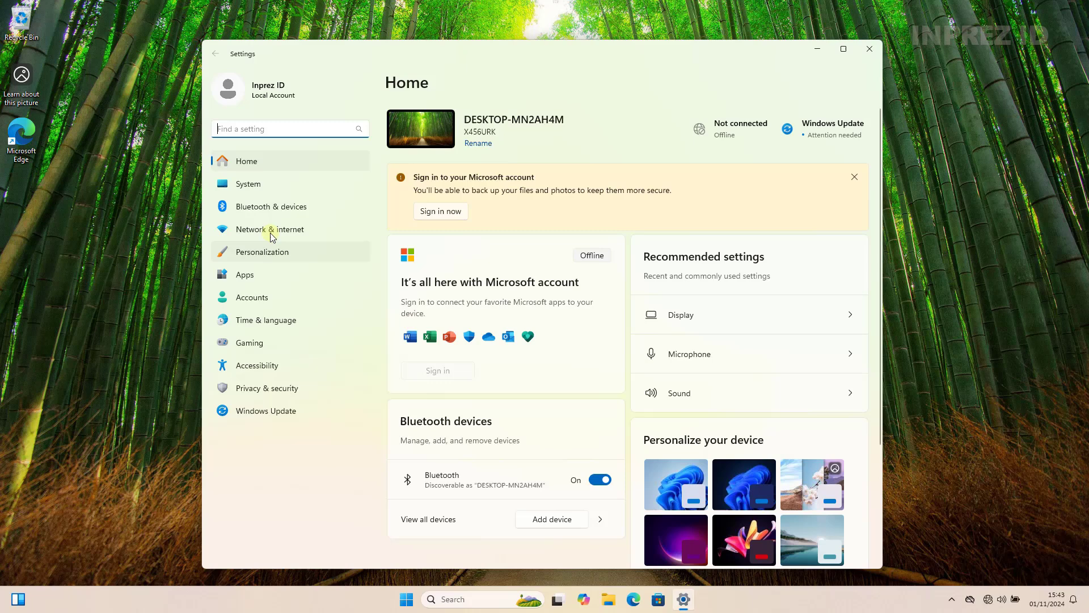
left_click(250, 183)
scroll(585, 450, "down", 3)
scroll(585, 450, "down", 3)
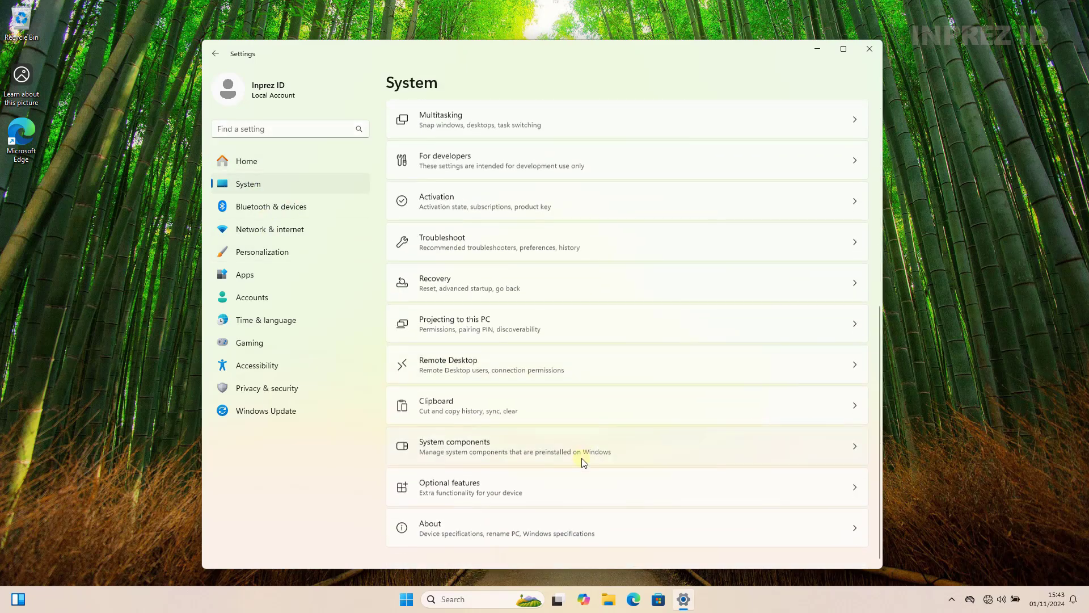
left_click(518, 533)
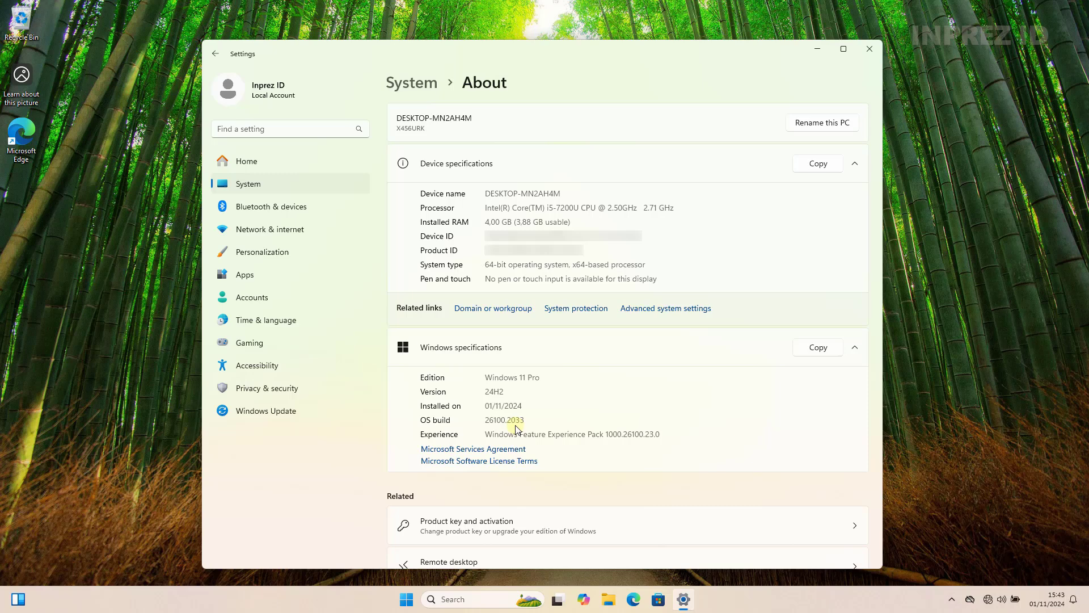
Review the quality and driver updates in the Windows Update history, and return to the Windows Update page
left_click(286, 412)
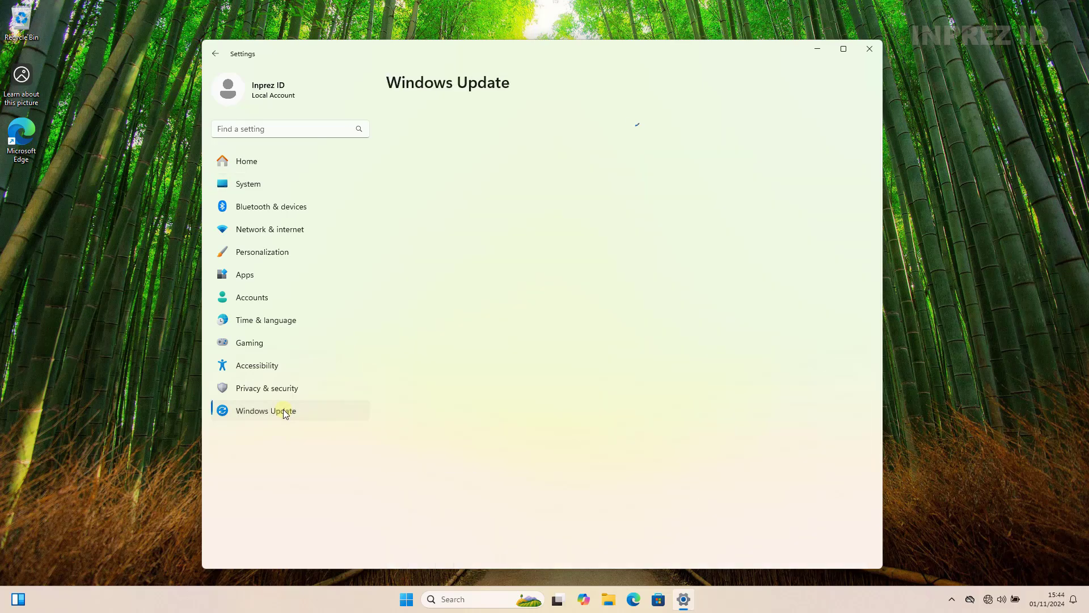
left_click(674, 390)
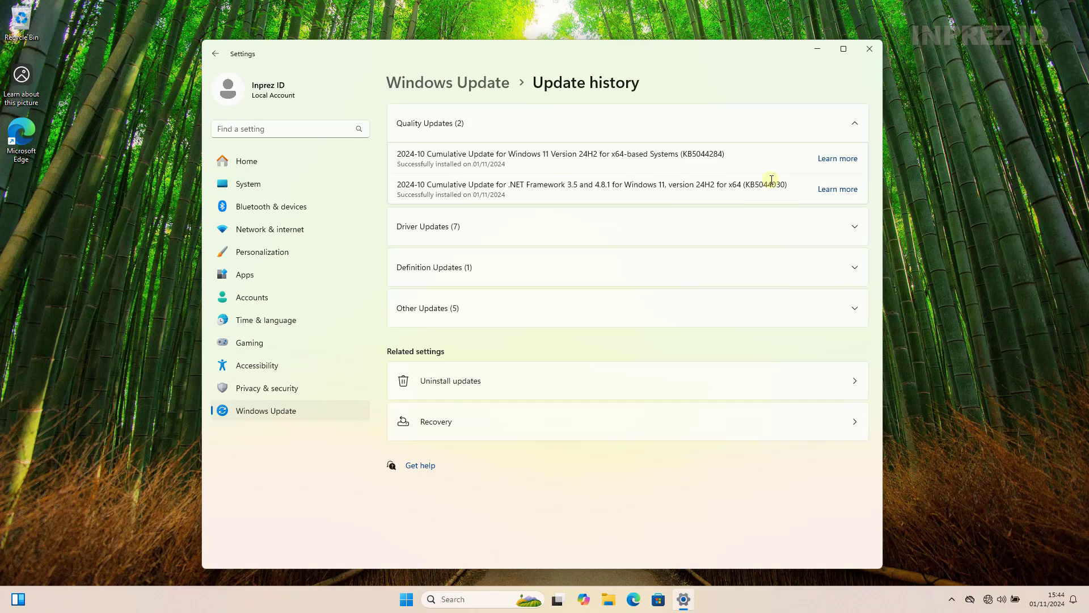
left_click(767, 228)
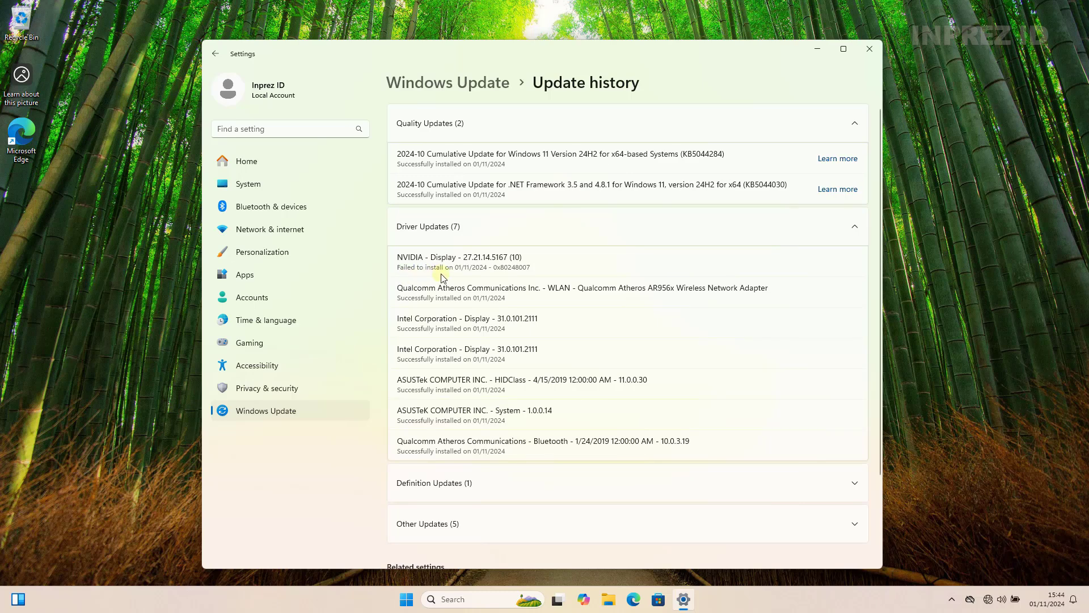
left_click(778, 233)
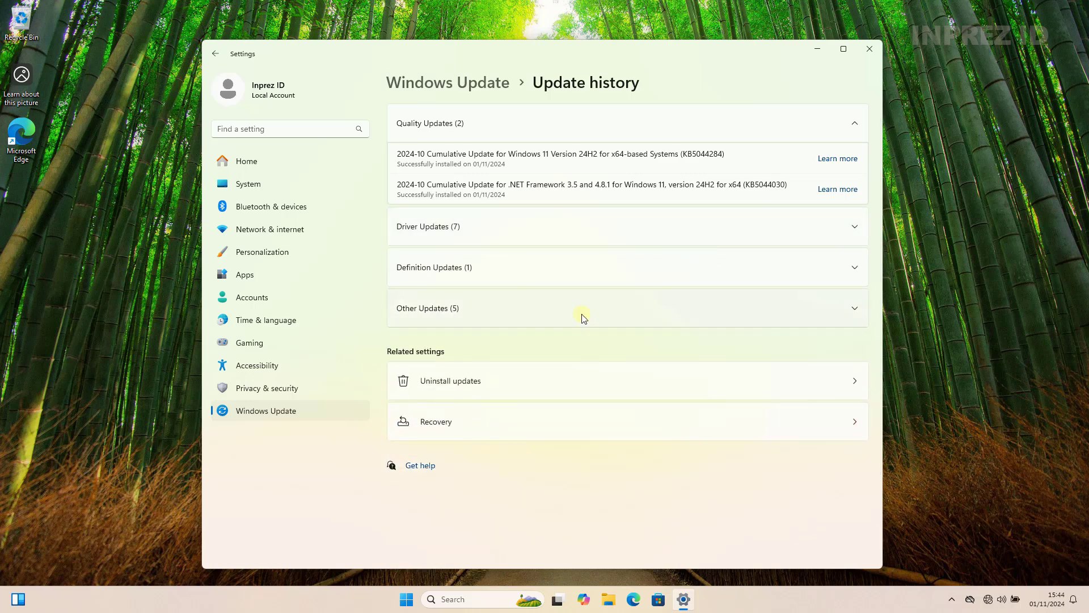
left_click(217, 54)
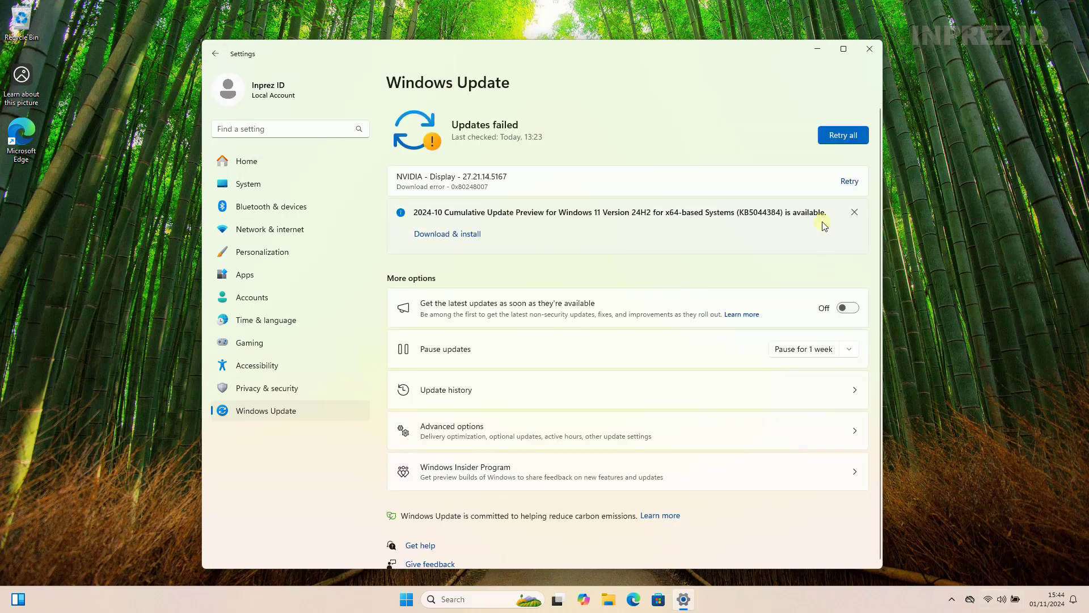
Try to download the NVIDIA - Display - 27.21.14.5167 update again, and close Settings
left_click(850, 181)
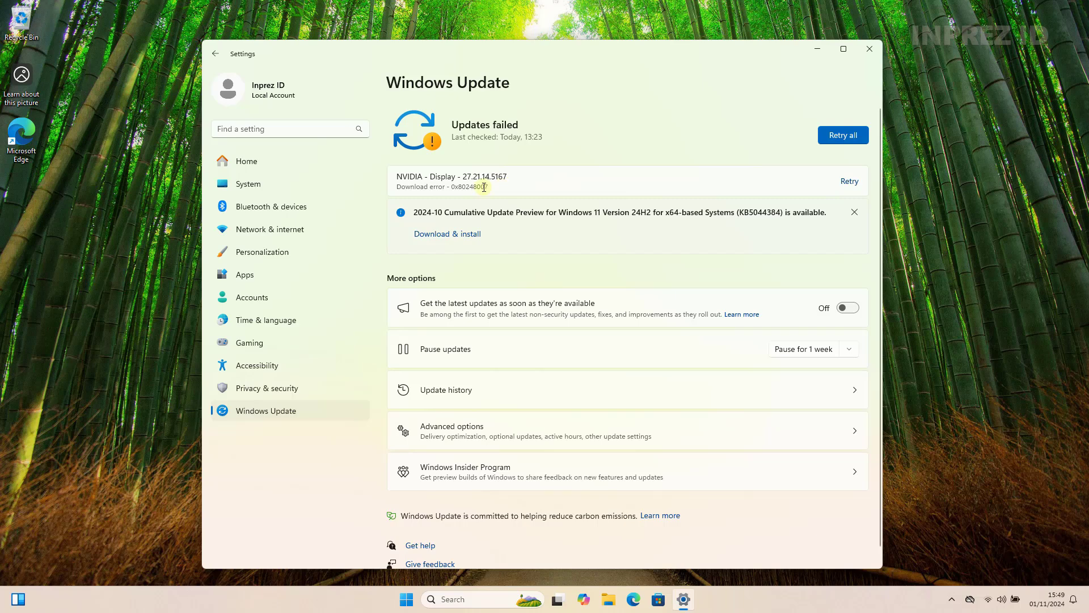
left_click_drag(506, 176, 418, 177)
left_click(452, 177)
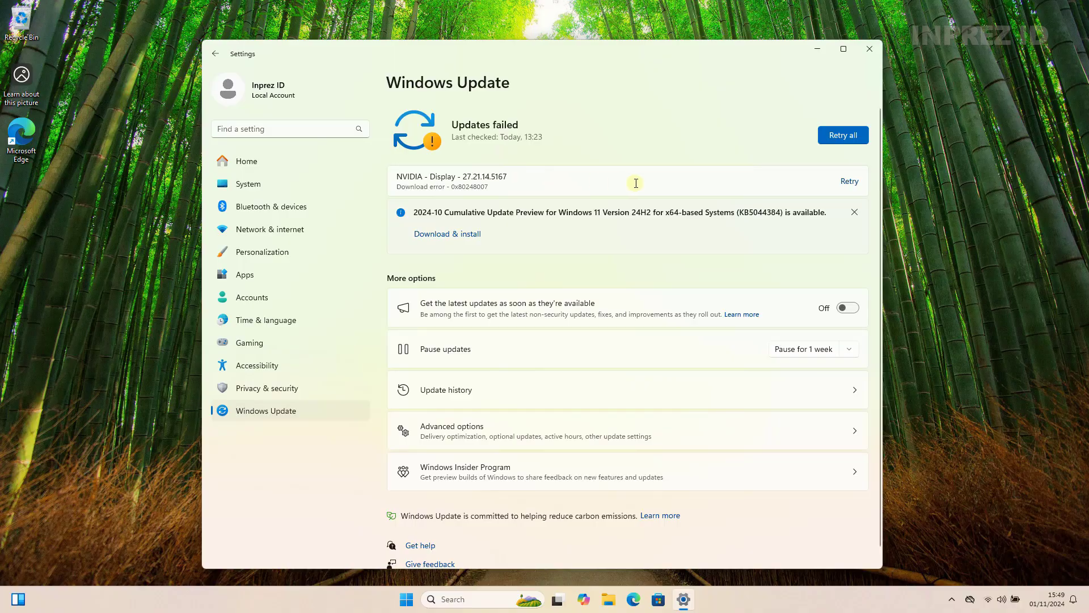
left_click(870, 48)
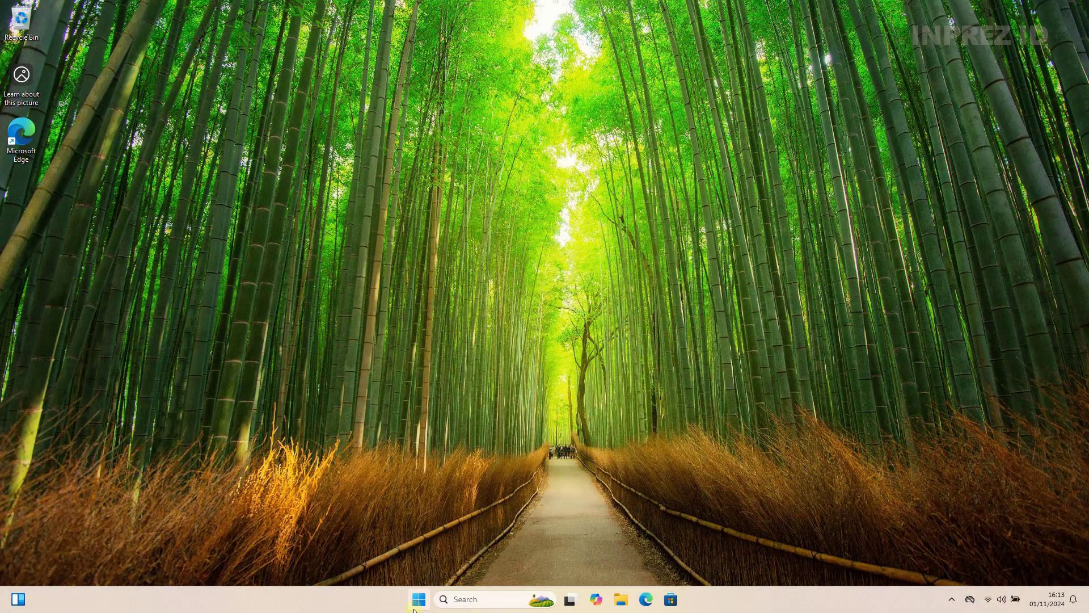
Restart the PC and boot Windows 10 from the Windows Boot Manager
right_click(419, 599)
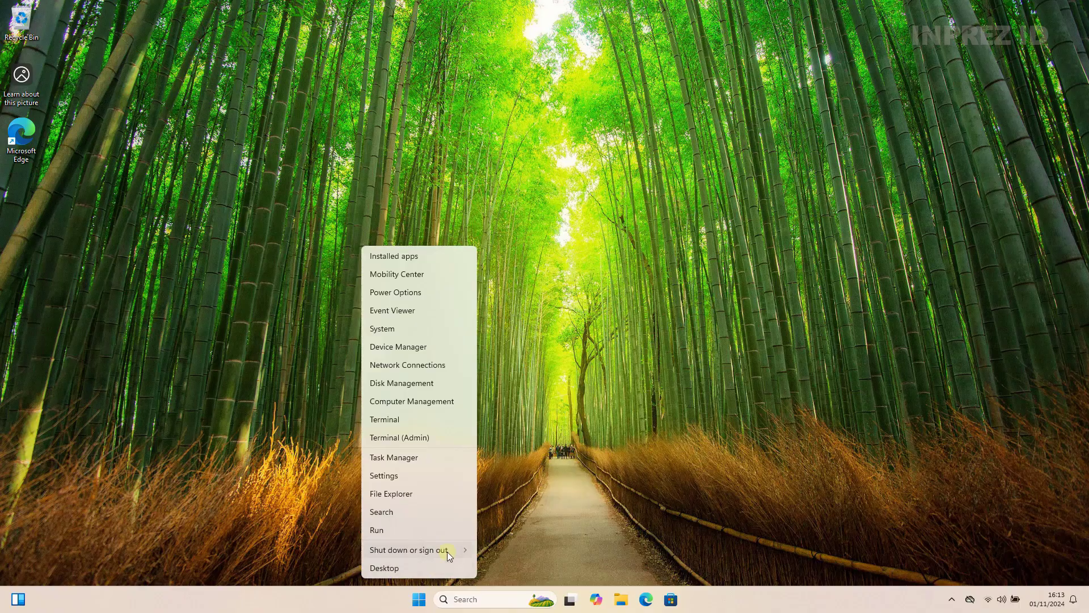
mouse_move(449, 551)
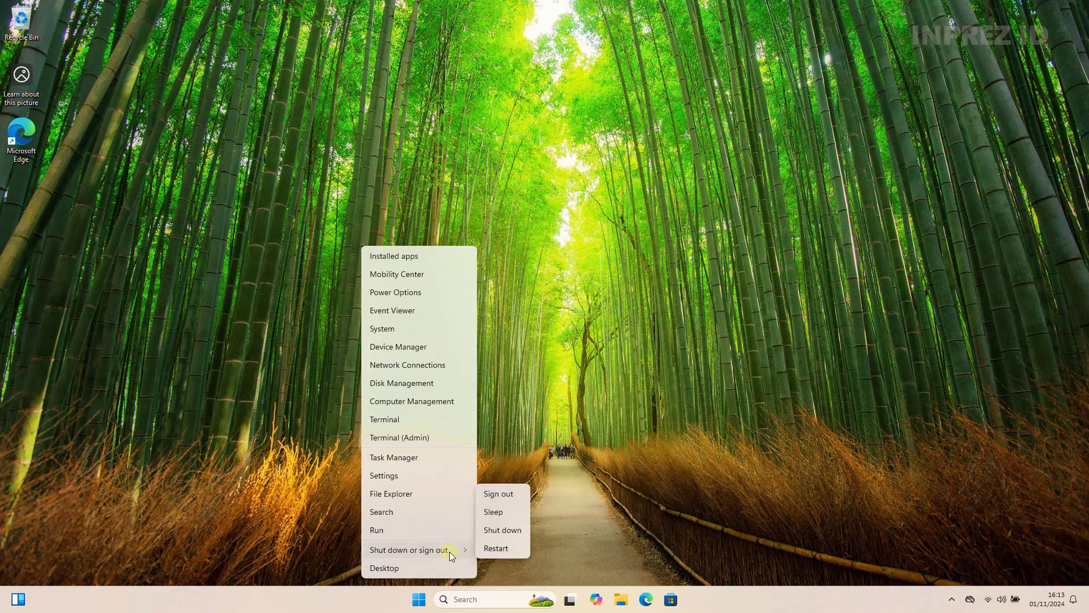
left_click(506, 549)
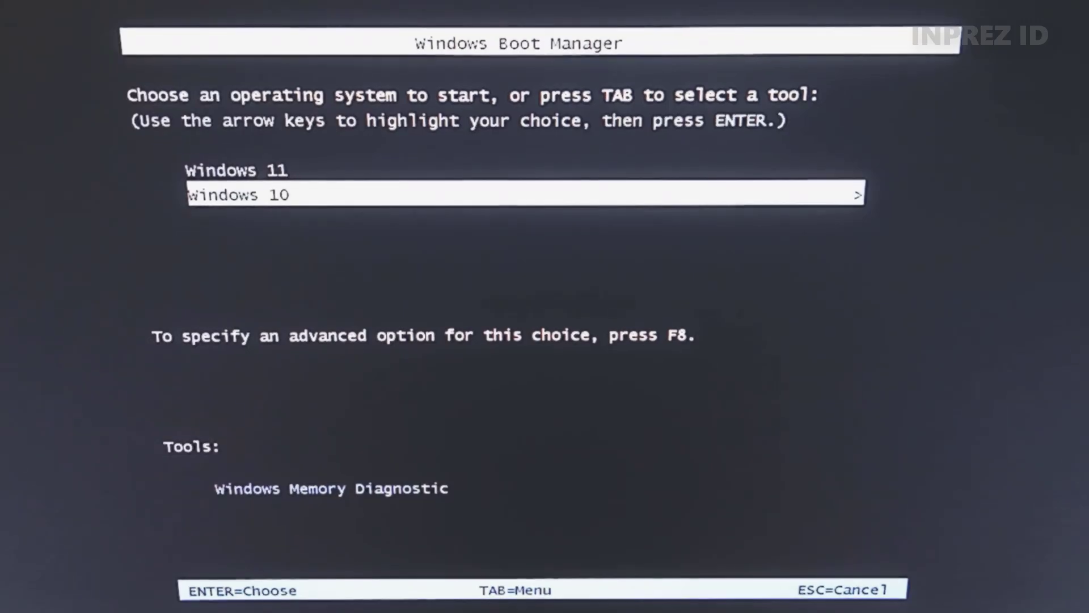
key("Return")
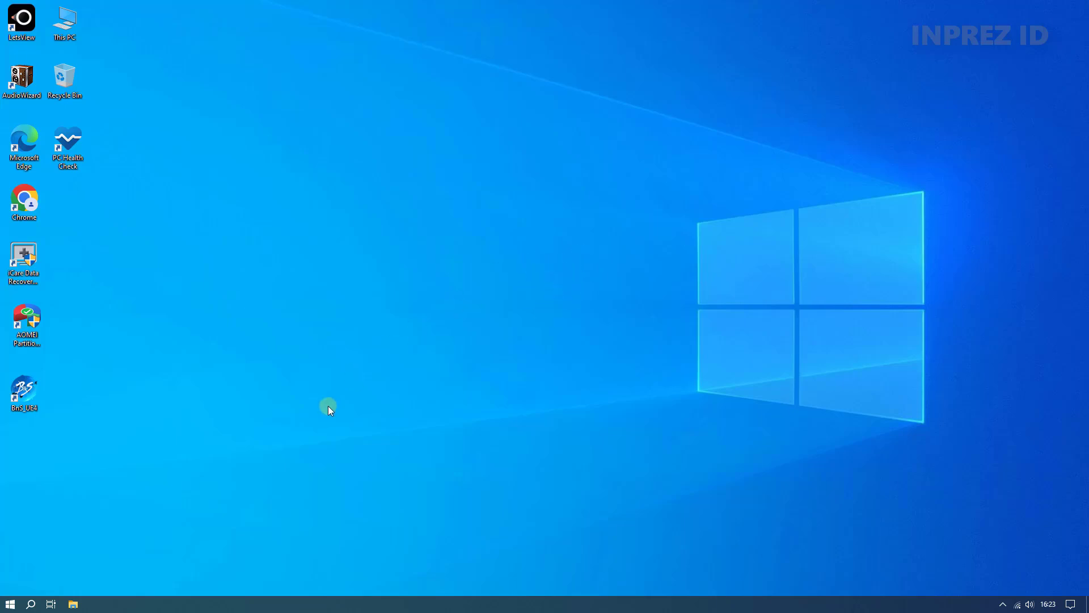
Open File Explorer, inspect the folders on Local Disk (C:), return to This PC, and minimize the window
left_click(73, 604)
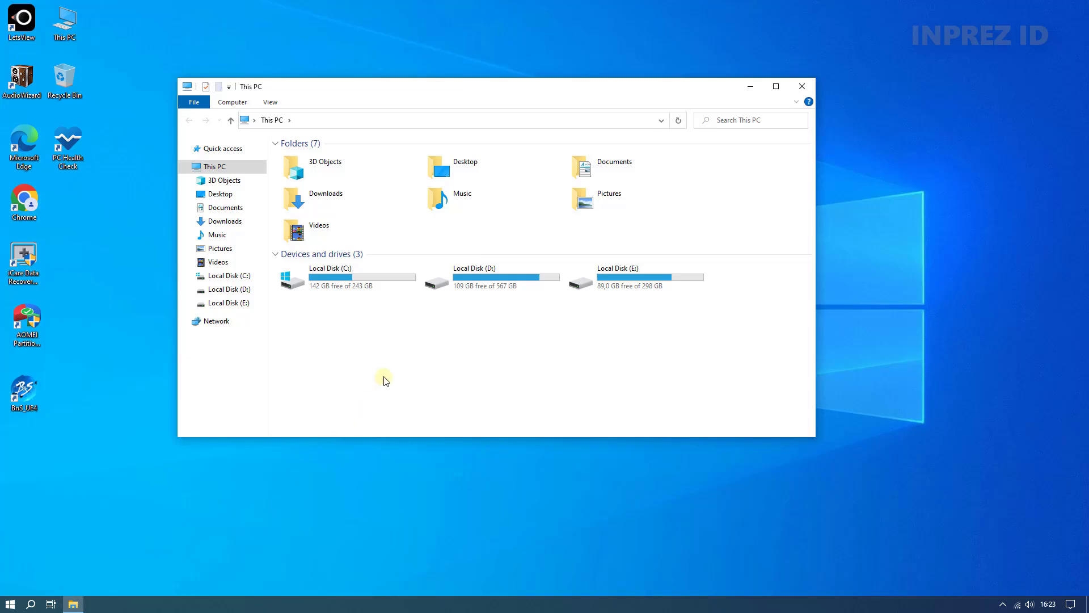
double_click(384, 283)
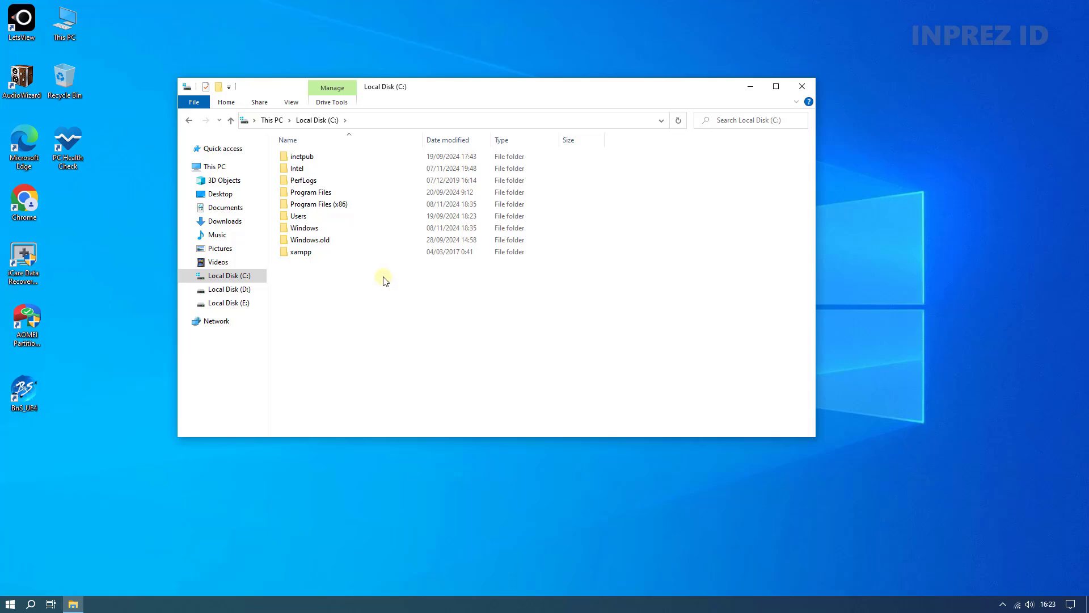
left_click(189, 120)
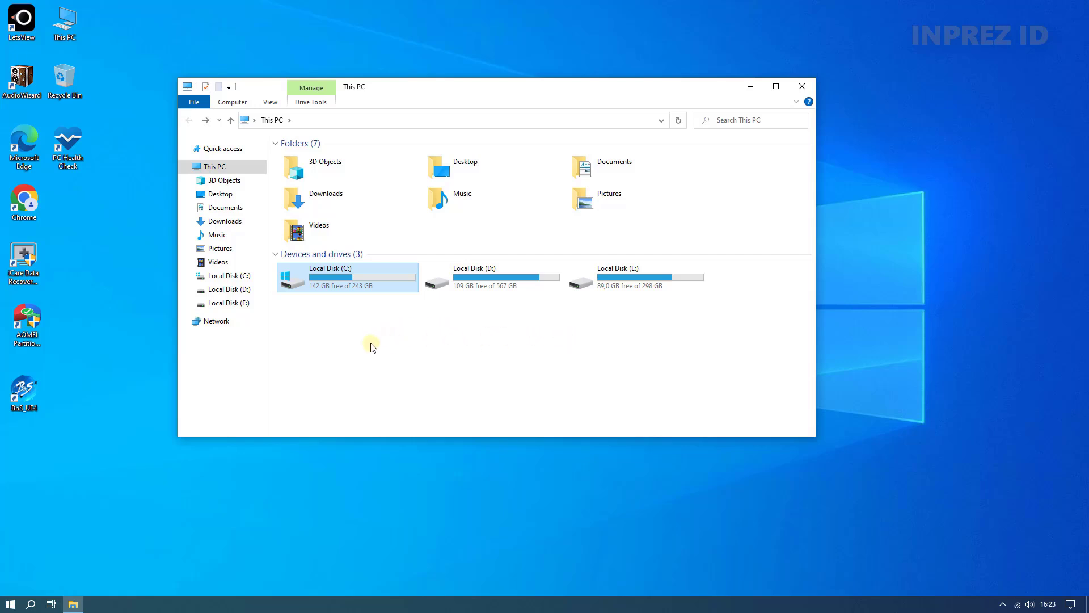
left_click(467, 348)
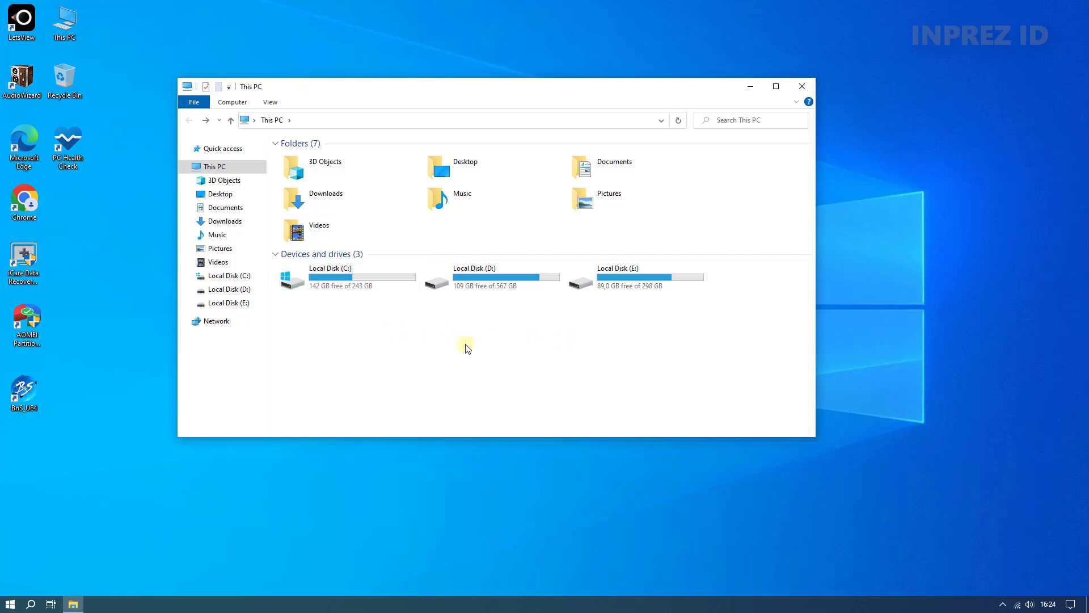
left_click(747, 91)
Open Disk Management and examine the unlettered 119.36 GB NTFS and 642 MB partitions on Disk 0
right_click(10, 604)
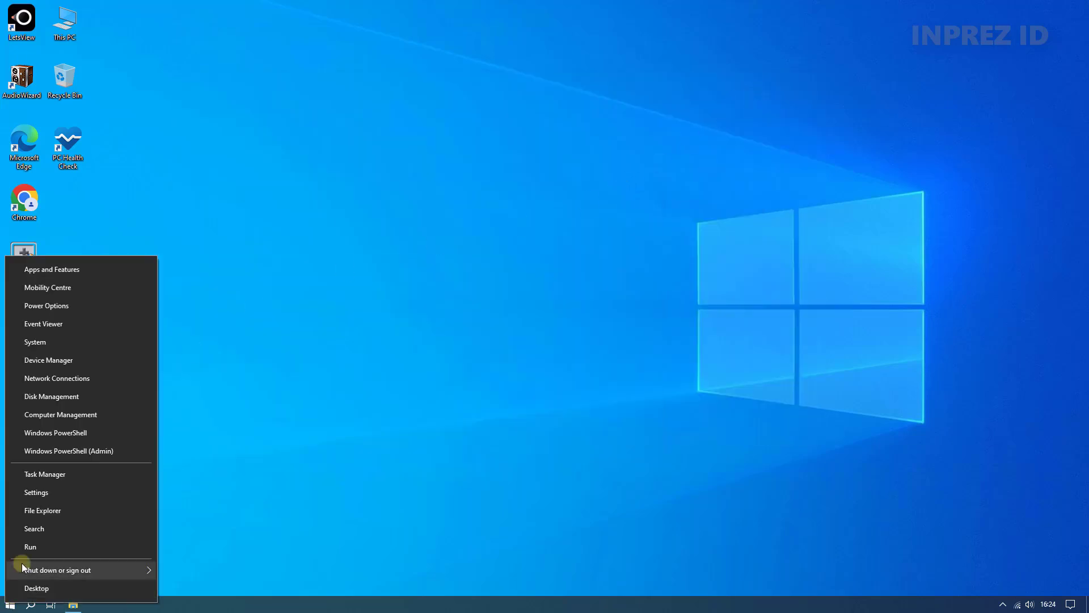
left_click(63, 397)
left_click_drag(238, 67, 474, 94)
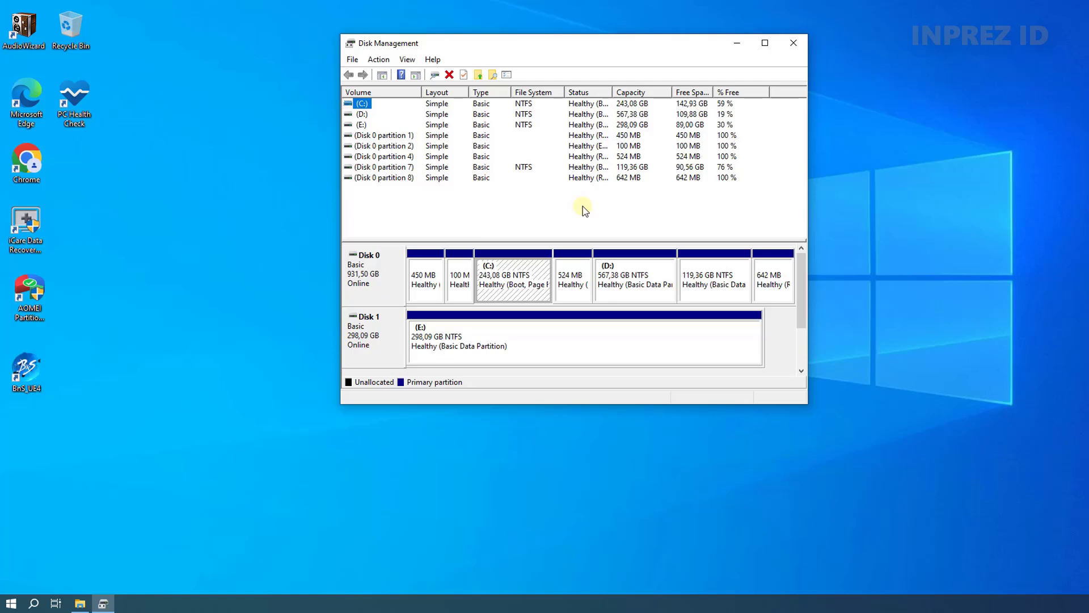
left_click(712, 277)
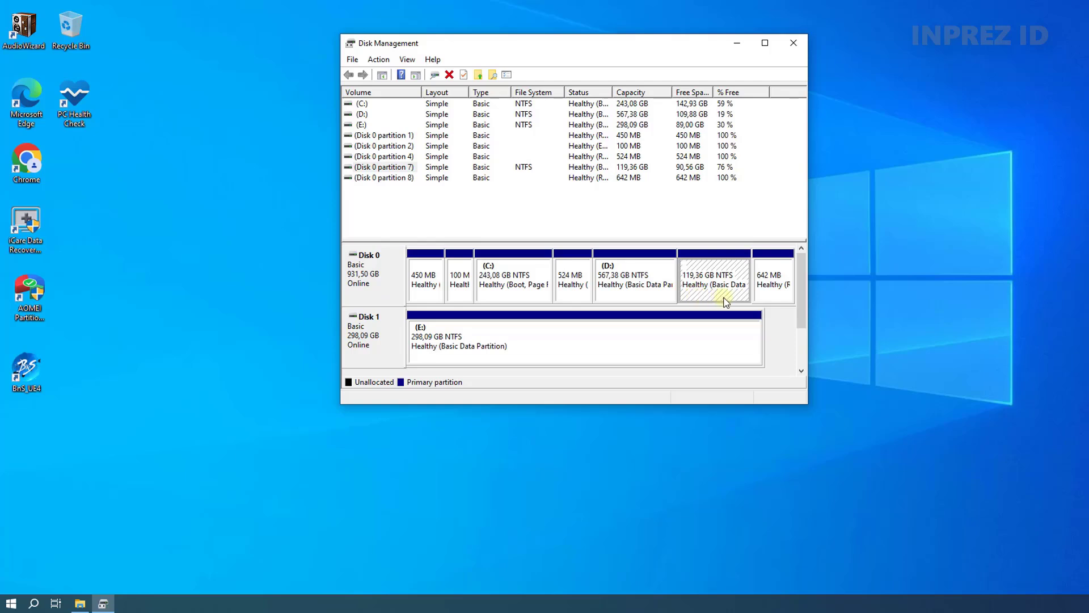
left_click(774, 291)
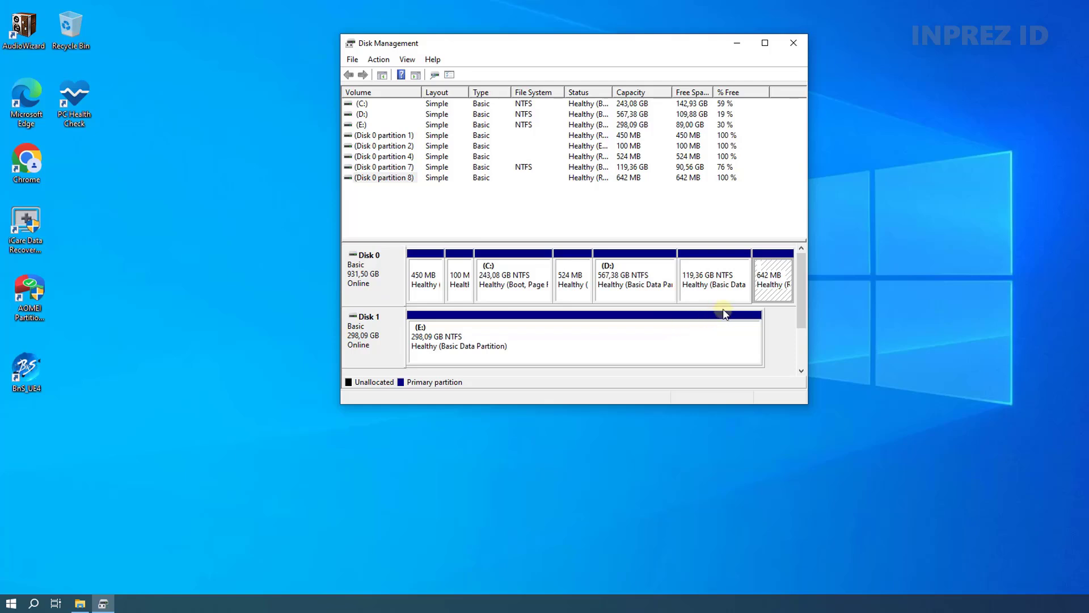
left_click(716, 288)
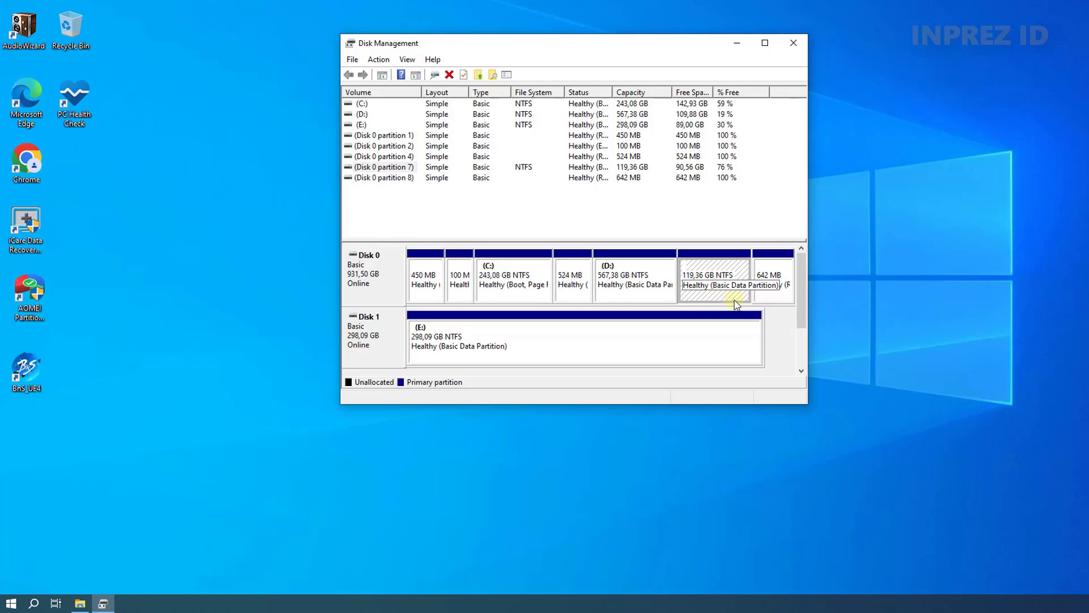
left_click(772, 302)
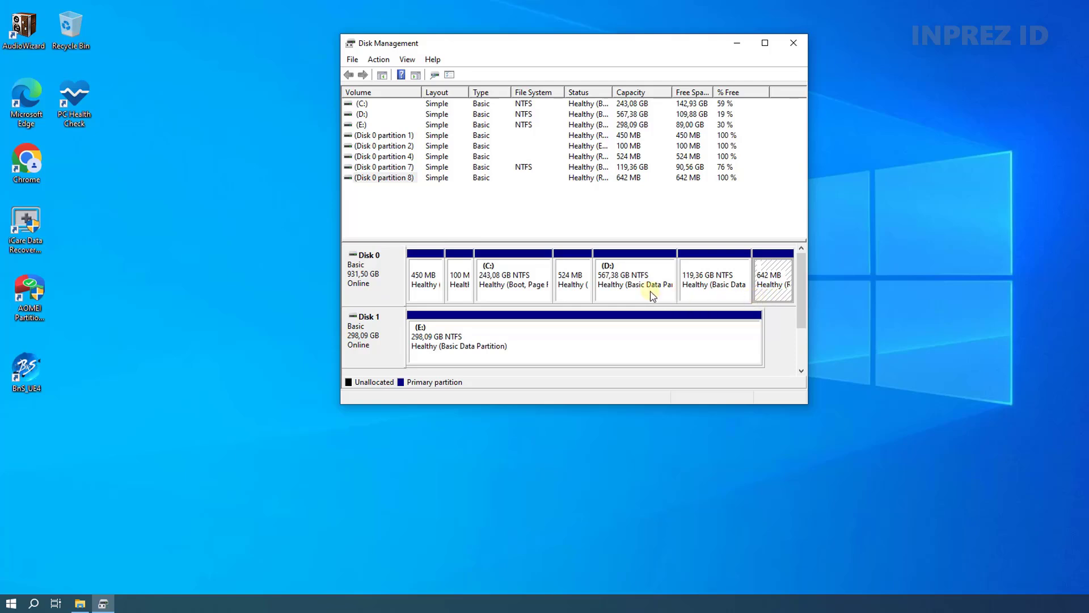
Check the available actions for the 642 MB partition, and delete the 119,36 GB NTFS volume on Disk 0
right_click(764, 287)
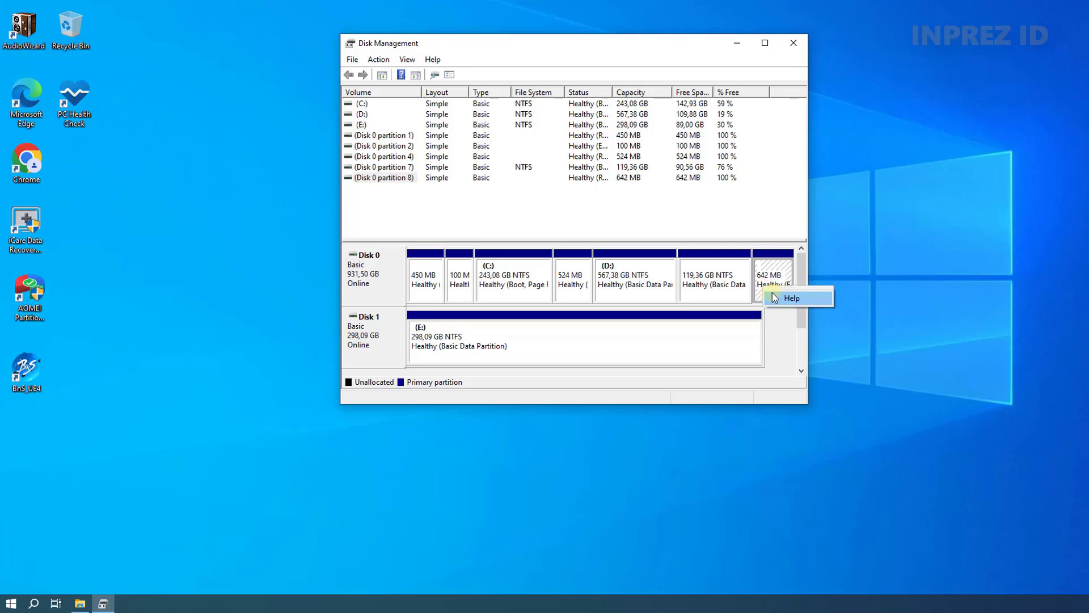
left_click(774, 284)
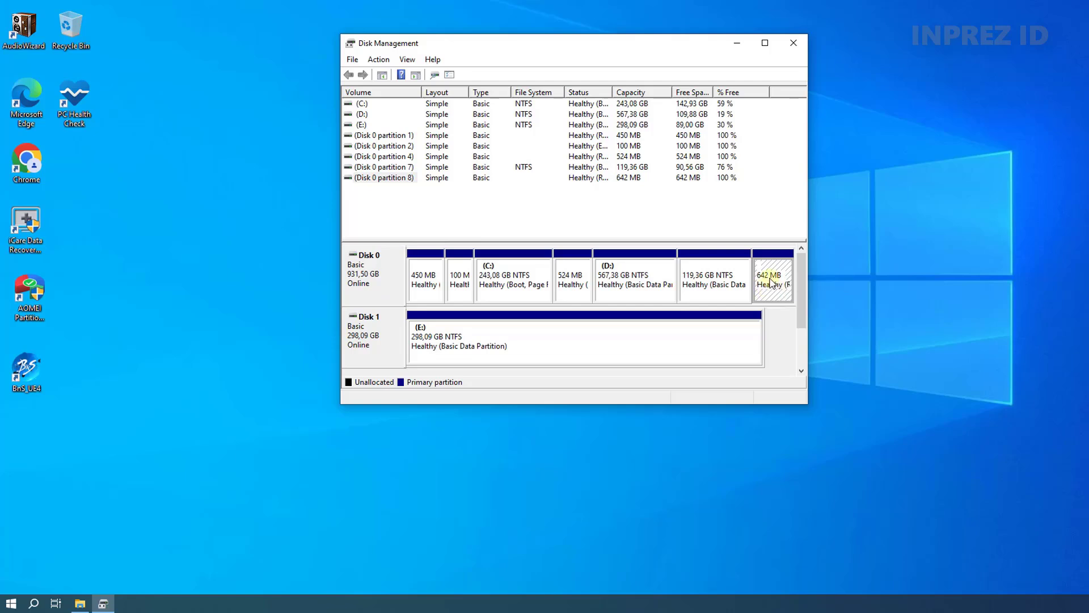
left_click(719, 292)
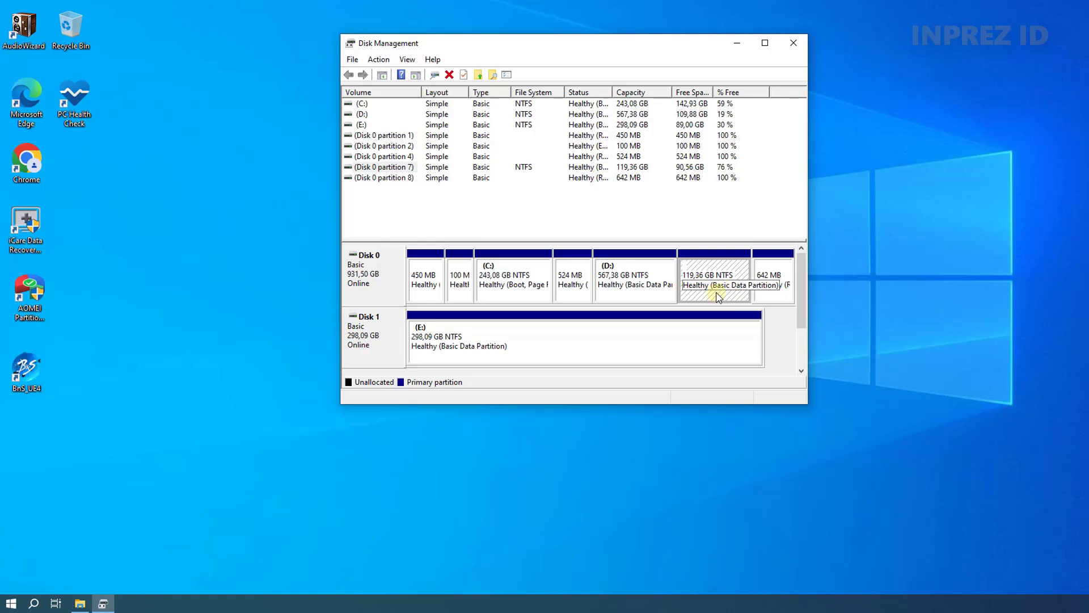
right_click(708, 266)
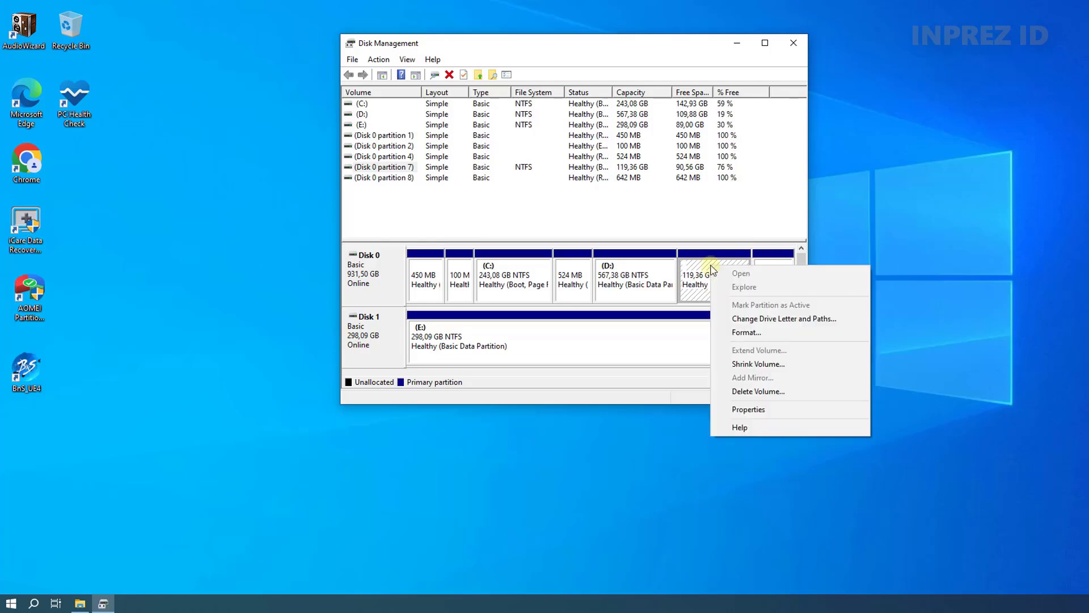
left_click(766, 391)
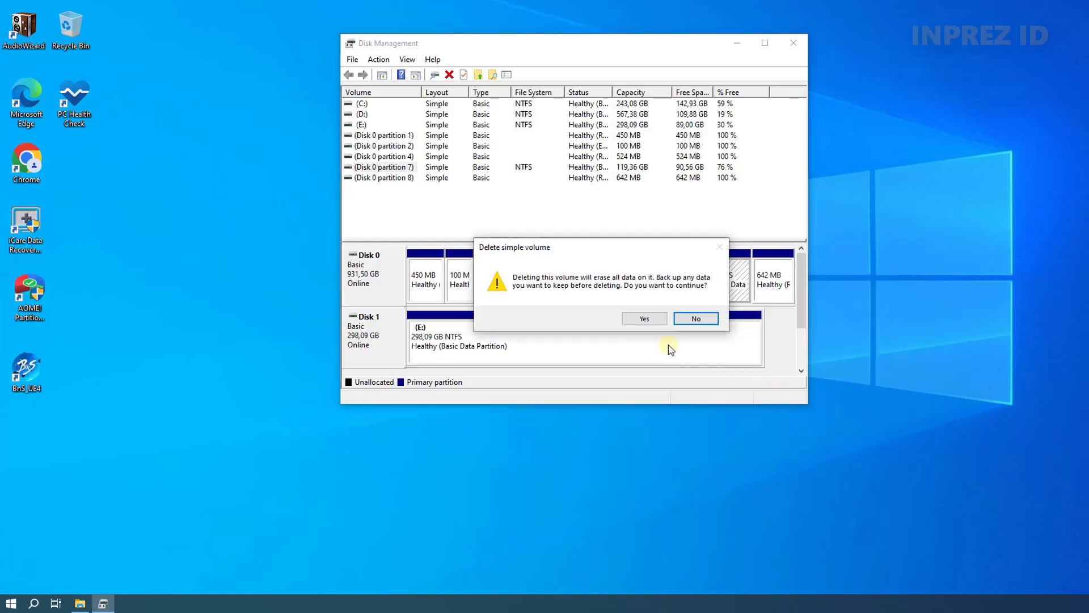
left_click(650, 320)
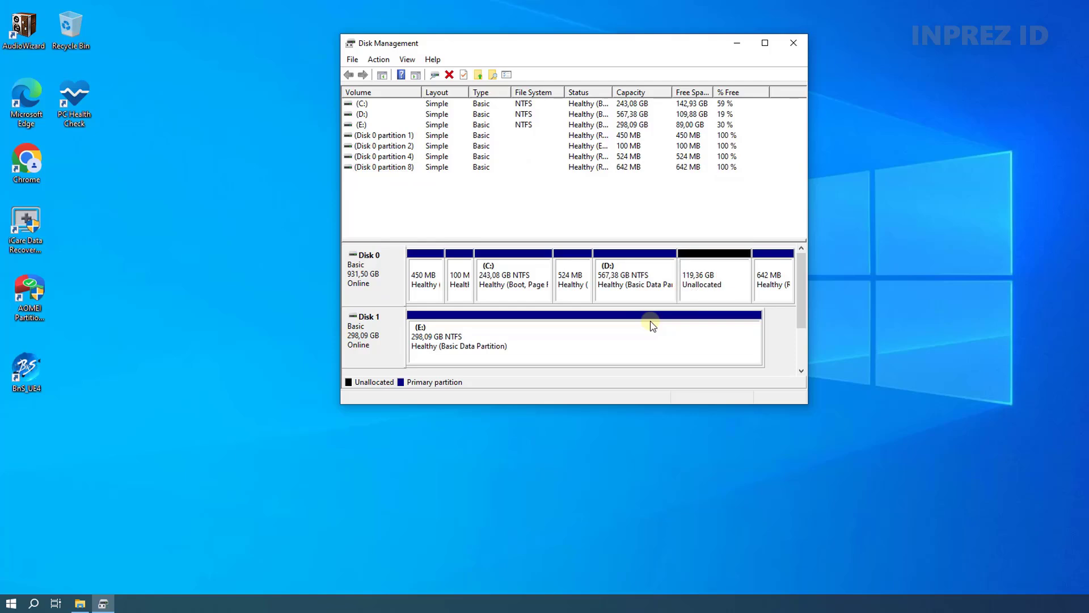
Check whether drive D: can be extended into the adjacent unallocated space, inspect the 642 MB partition, and minimize Disk Management
left_click(708, 292)
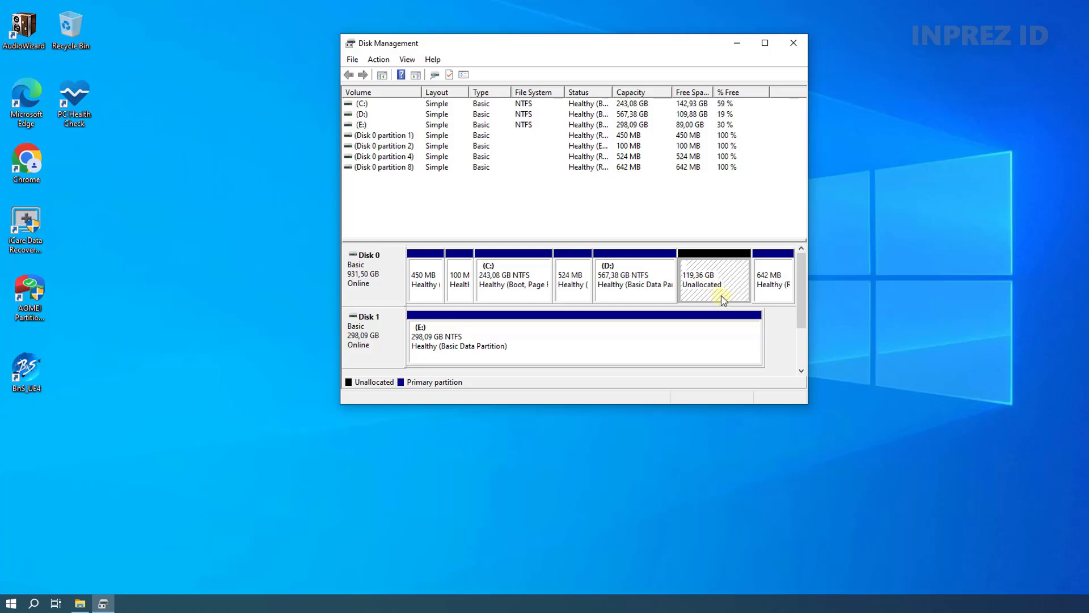
left_click(653, 296)
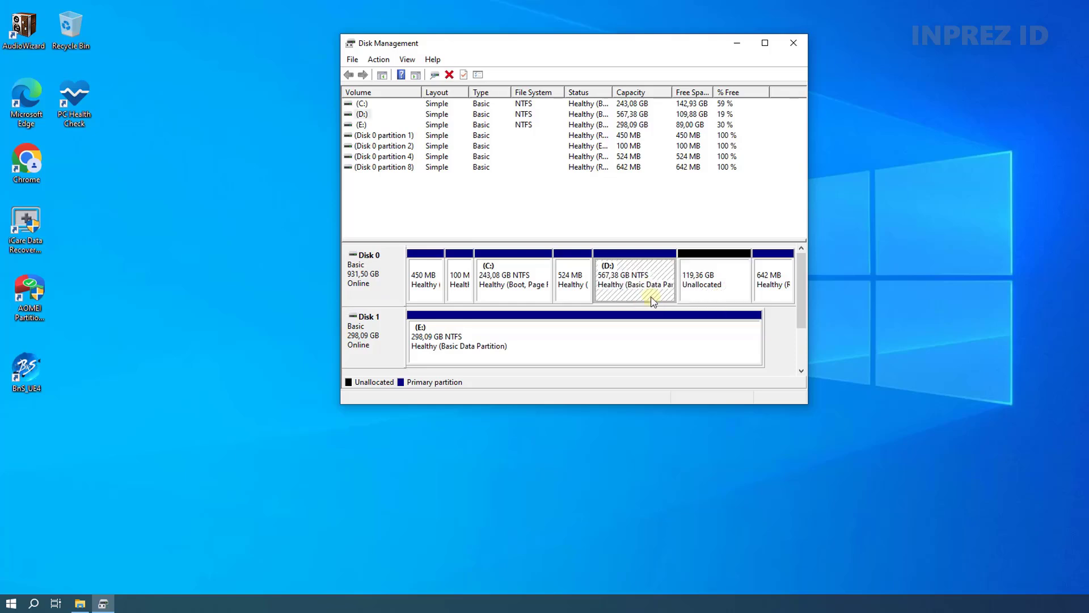
right_click(639, 299)
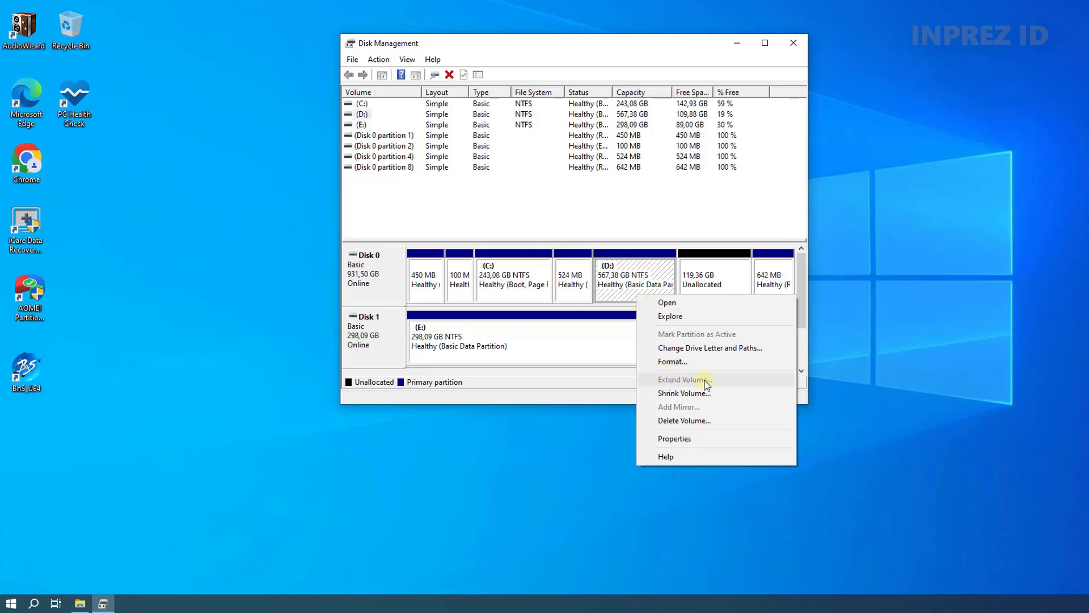
left_click(722, 290)
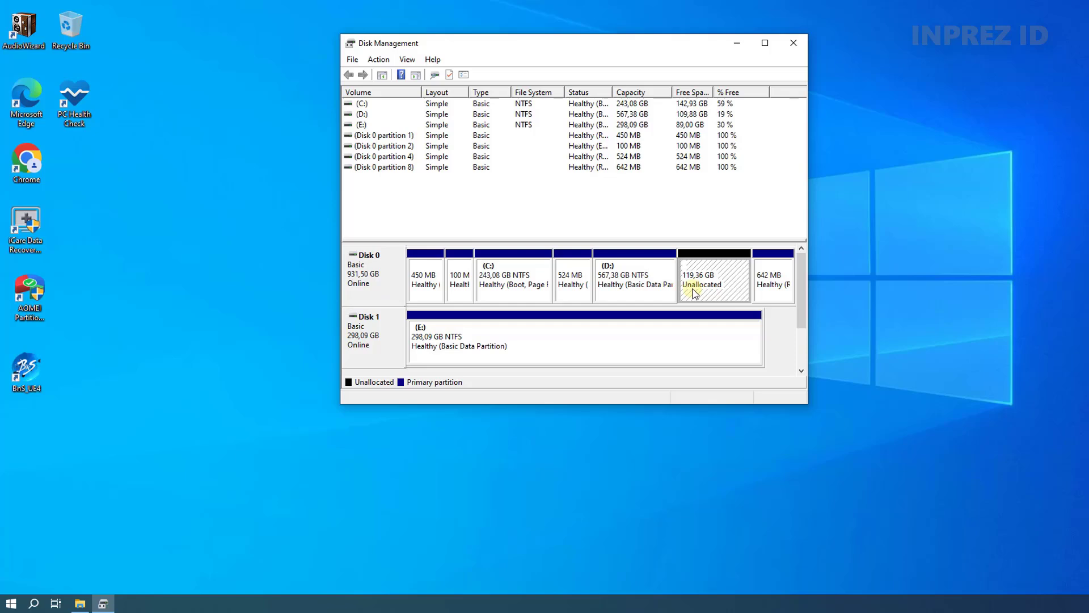
left_click(660, 301)
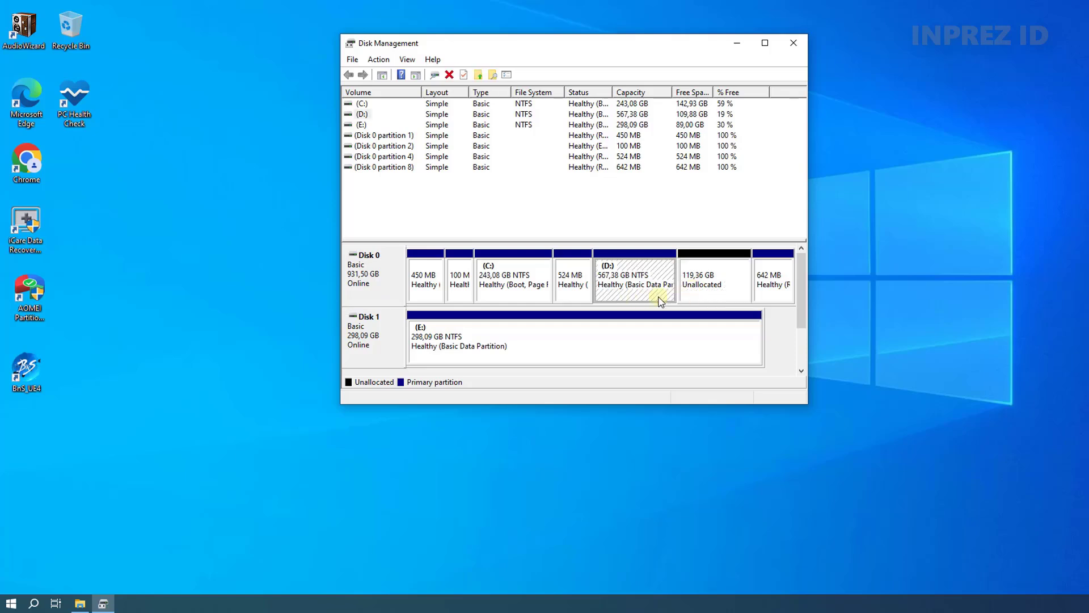
left_click(698, 298)
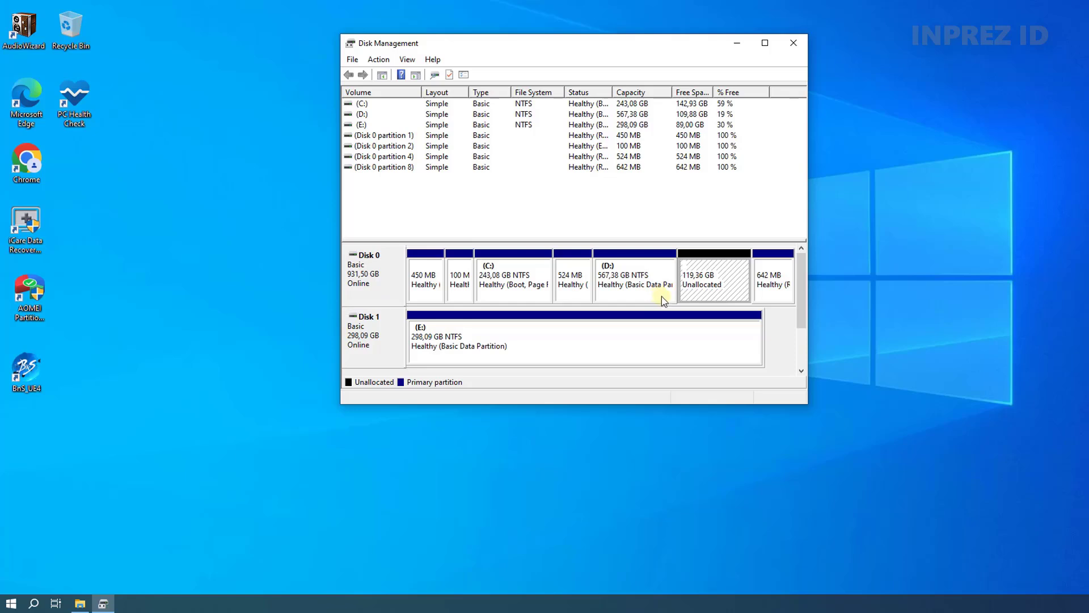
left_click(768, 296)
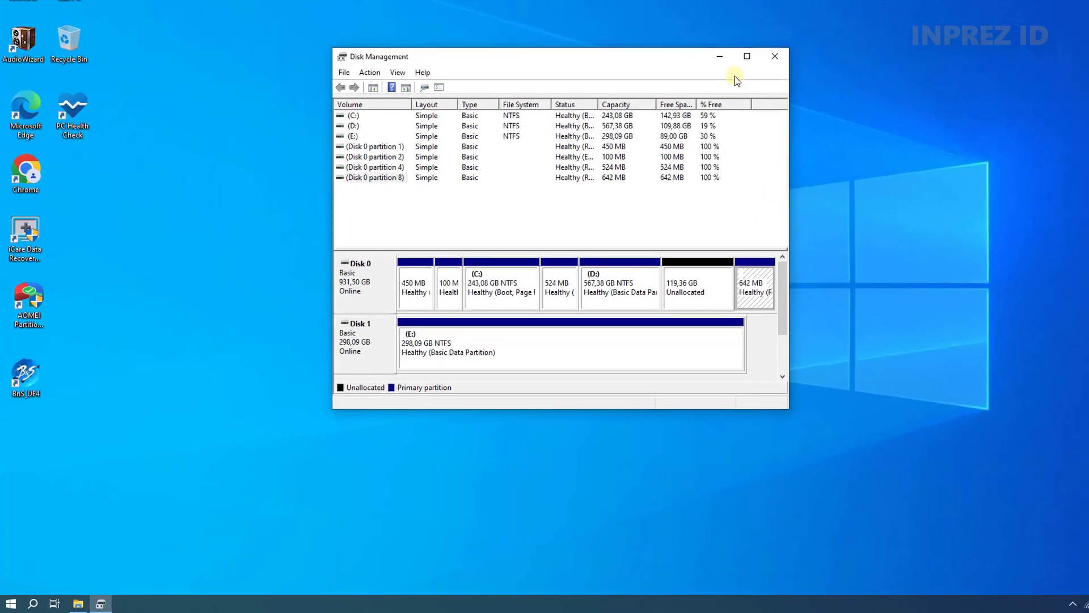
left_click(737, 44)
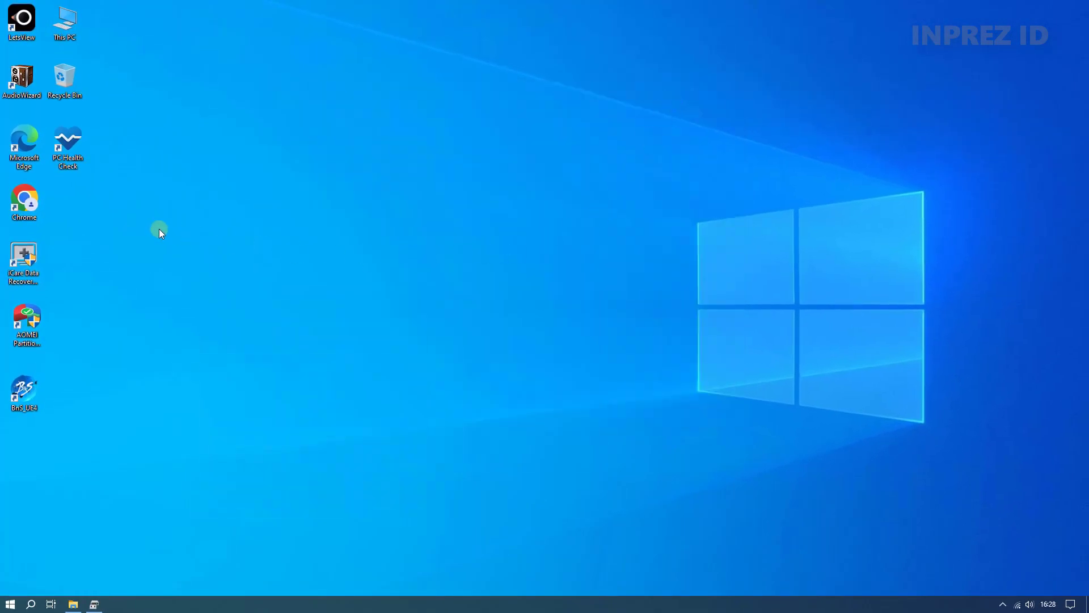
In Chrome, search Google for "aomei download", view the AOMEI Download Center page, and close the browser
double_click(27, 206)
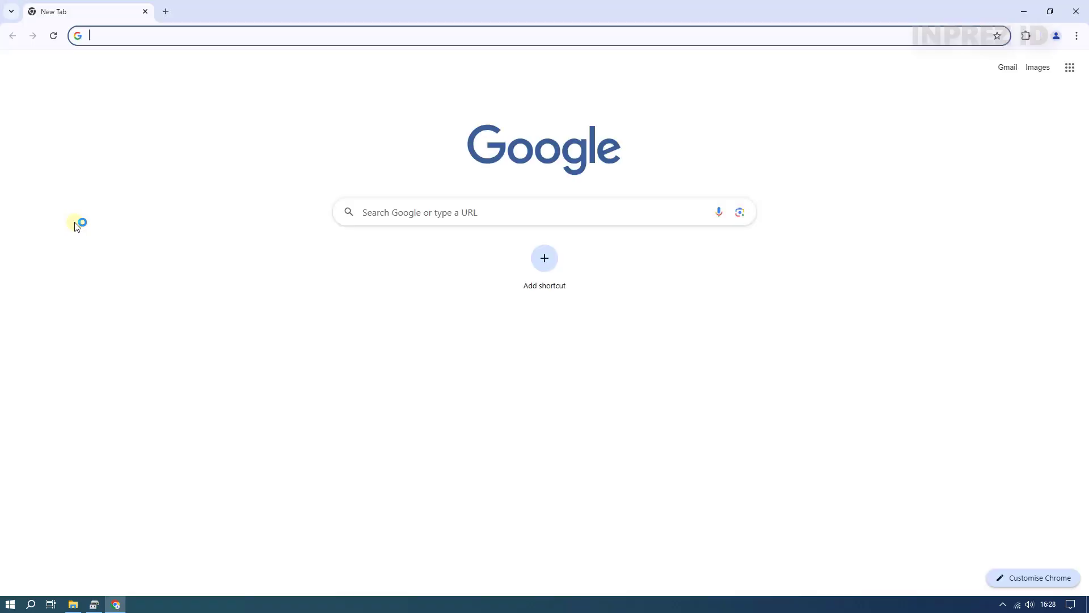
left_click(354, 220)
type("a")
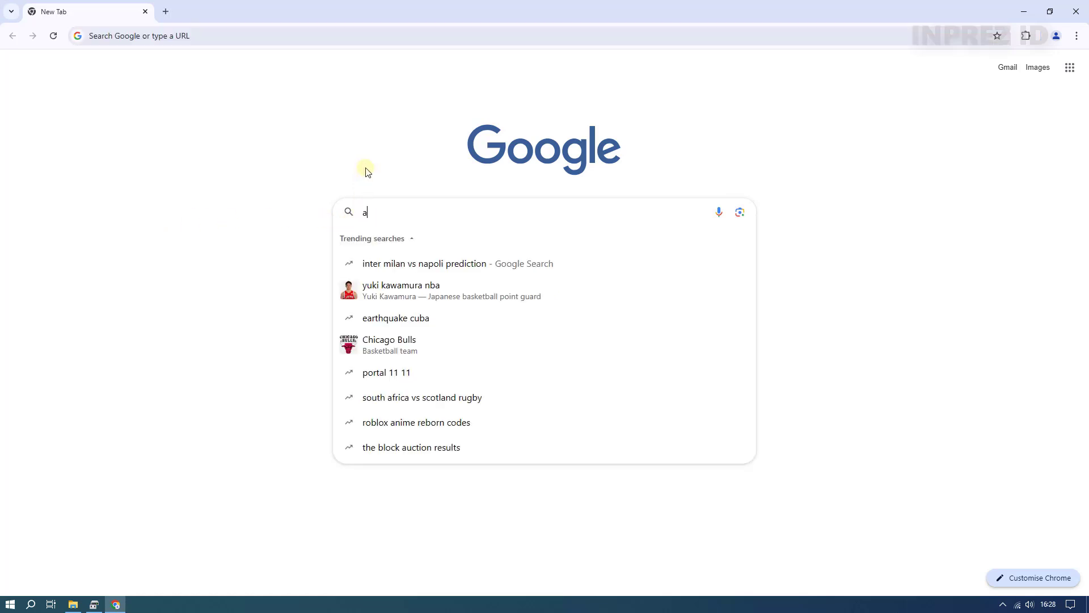
type("omei download")
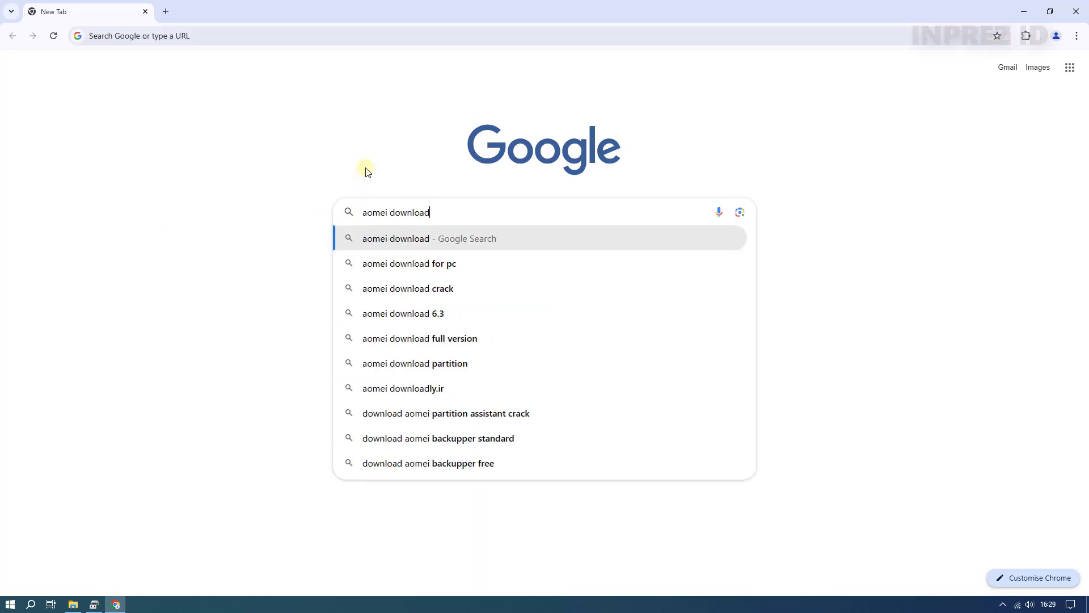
key("Return")
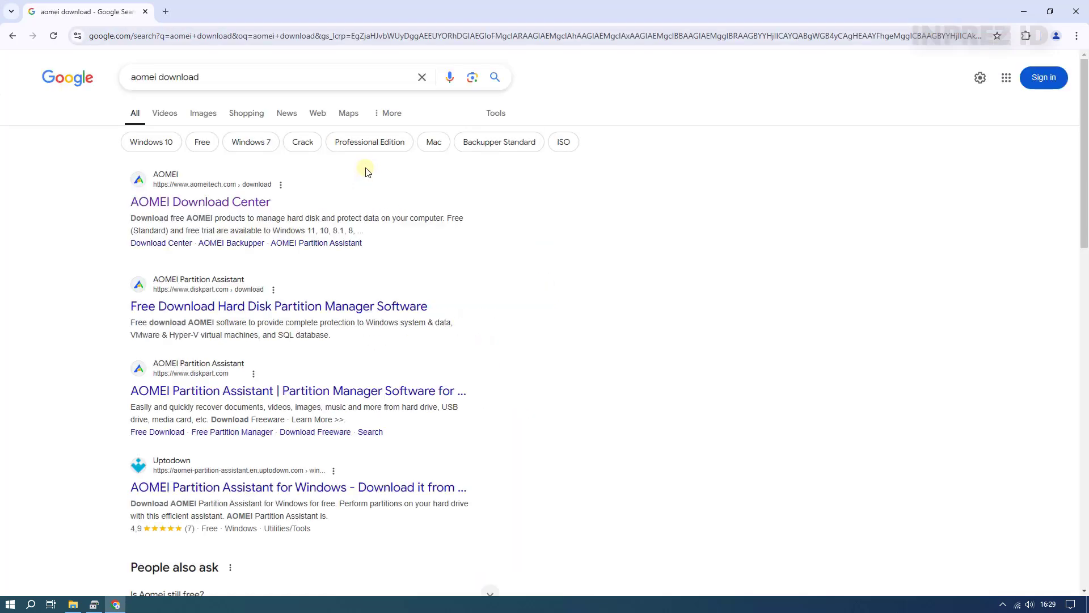
left_click(227, 210)
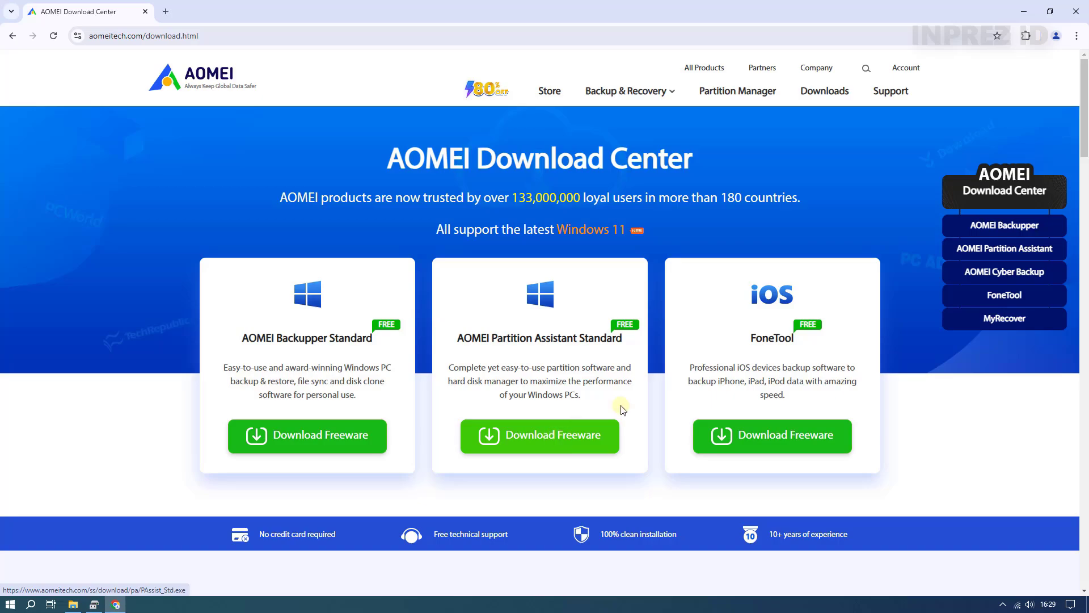
left_click(1076, 16)
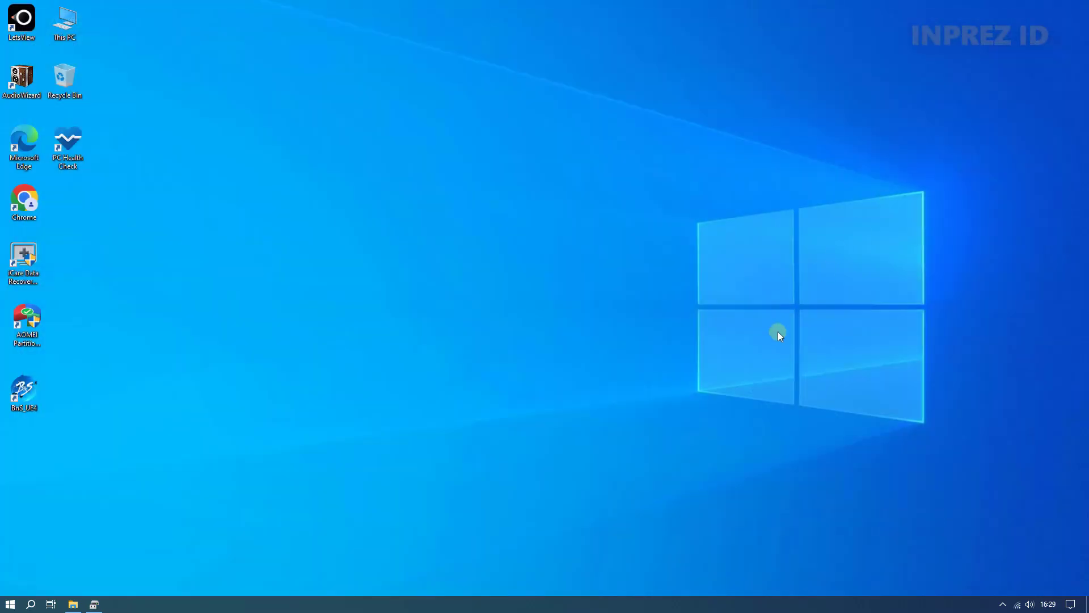
Launch AOMEI Partition Assistant, allow it to make changes to the device, and dismiss the update offer
double_click(32, 334)
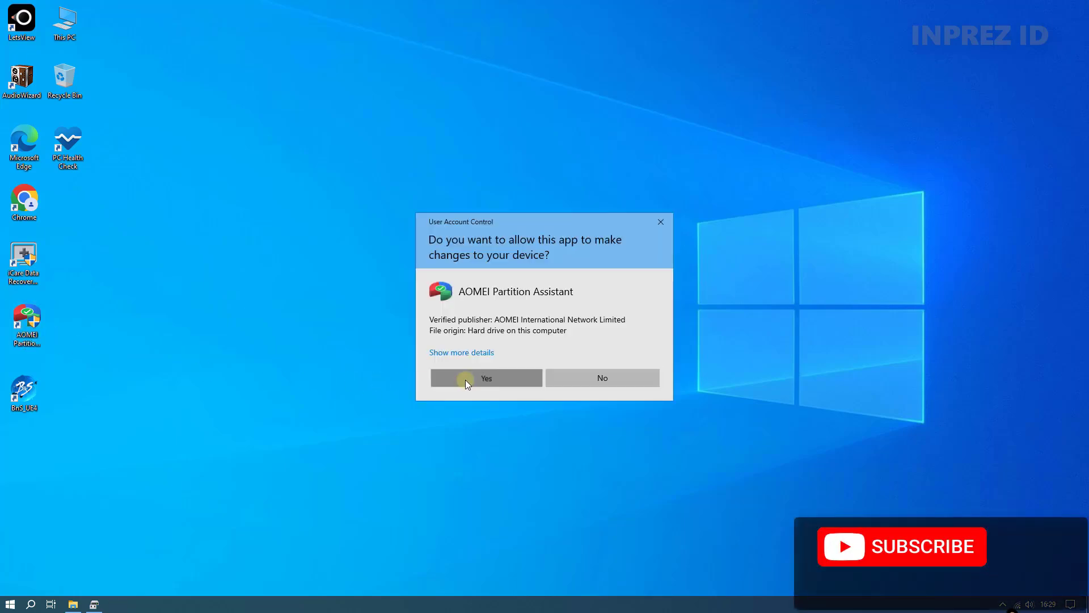
left_click(465, 379)
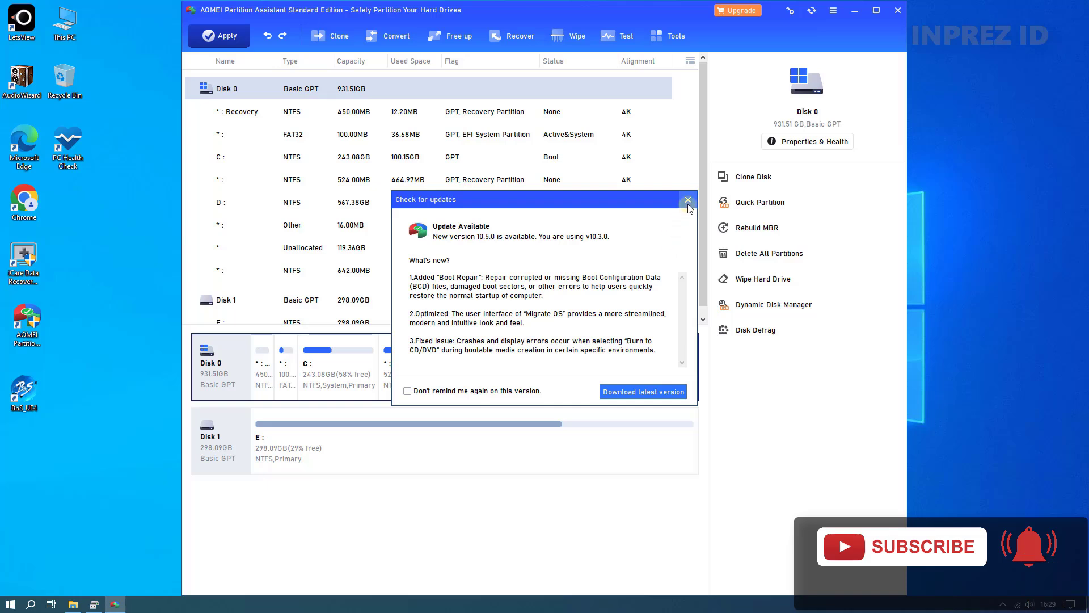
left_click(681, 200)
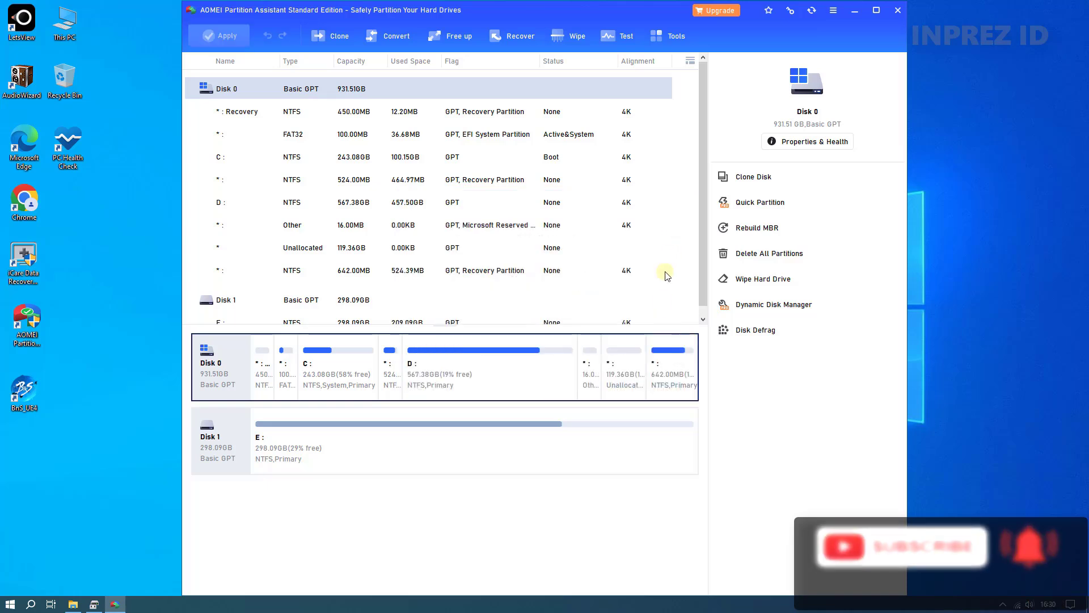
Queue quick deletion, without wiping data, of the 16 MB Microsoft Reserved partition between D: and the unallocated space on Disk 0
left_click(593, 376)
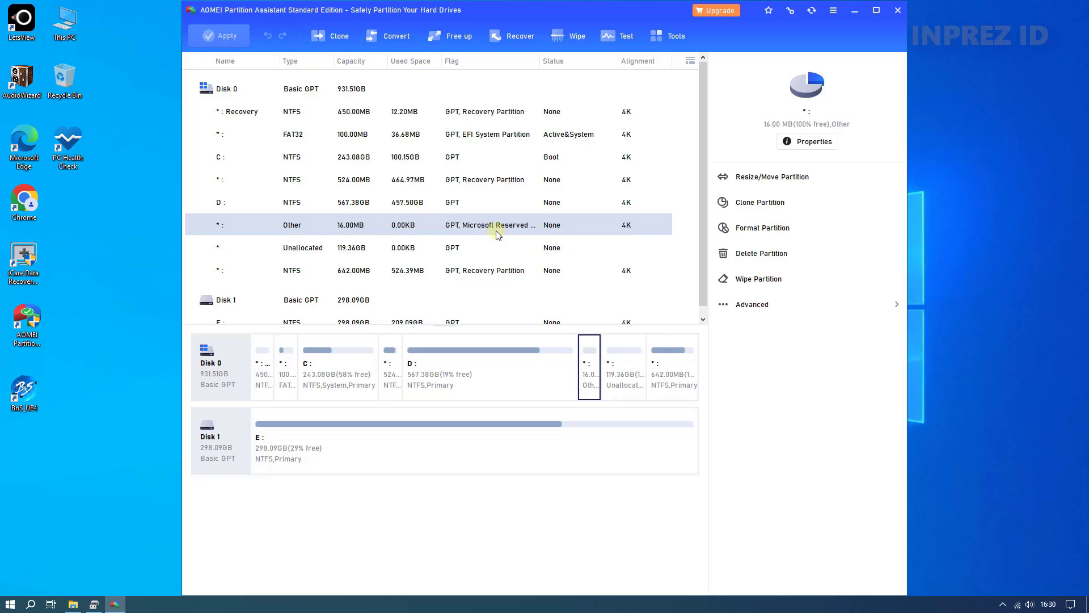
left_click(616, 369)
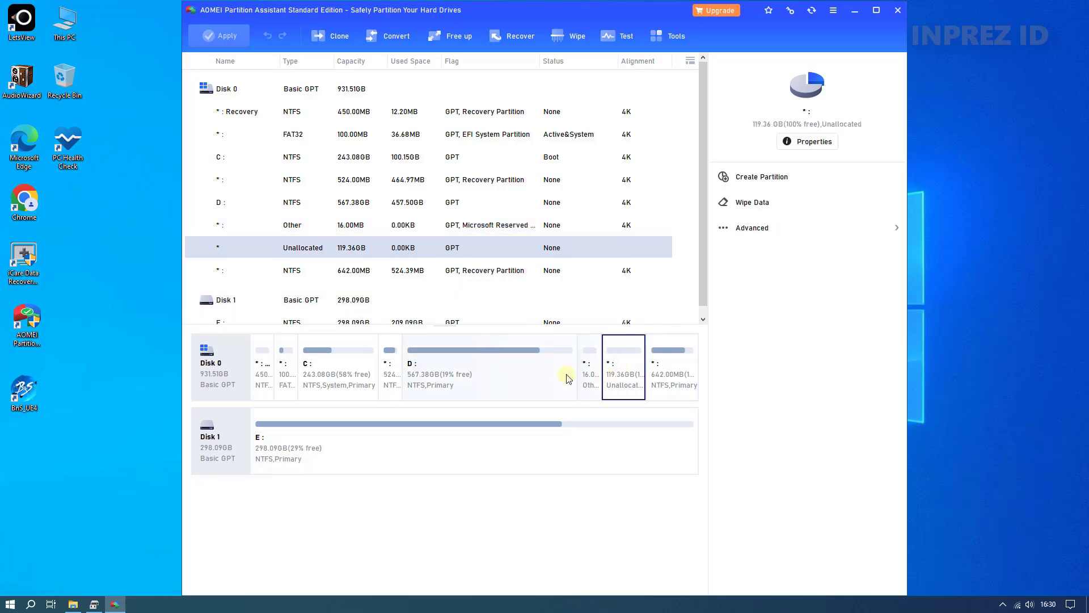
left_click(541, 377)
left_click(616, 379)
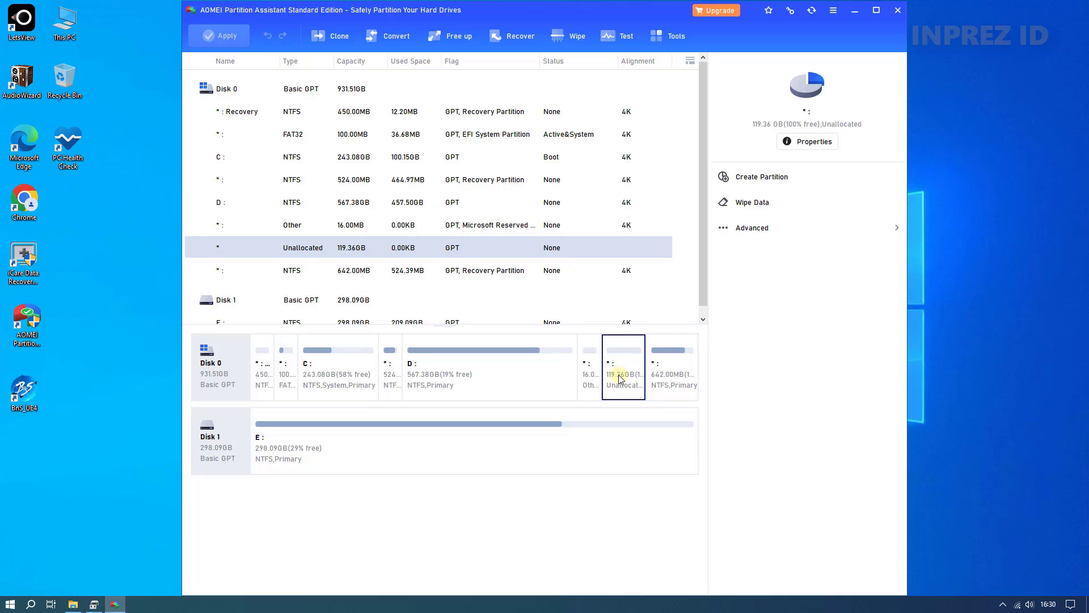
left_click(590, 383)
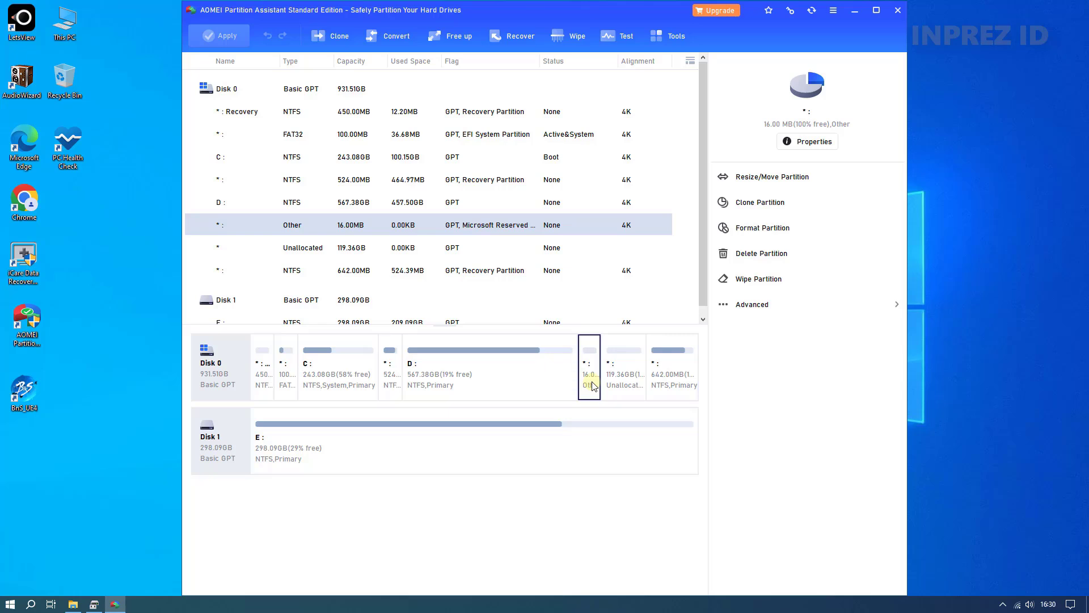
right_click(480, 227)
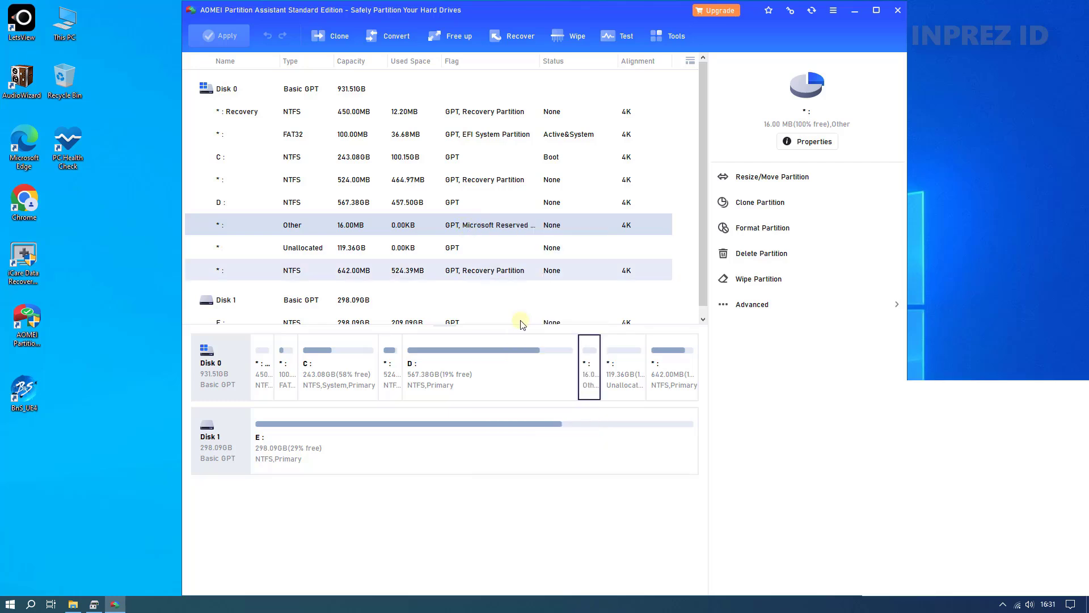
right_click(589, 374)
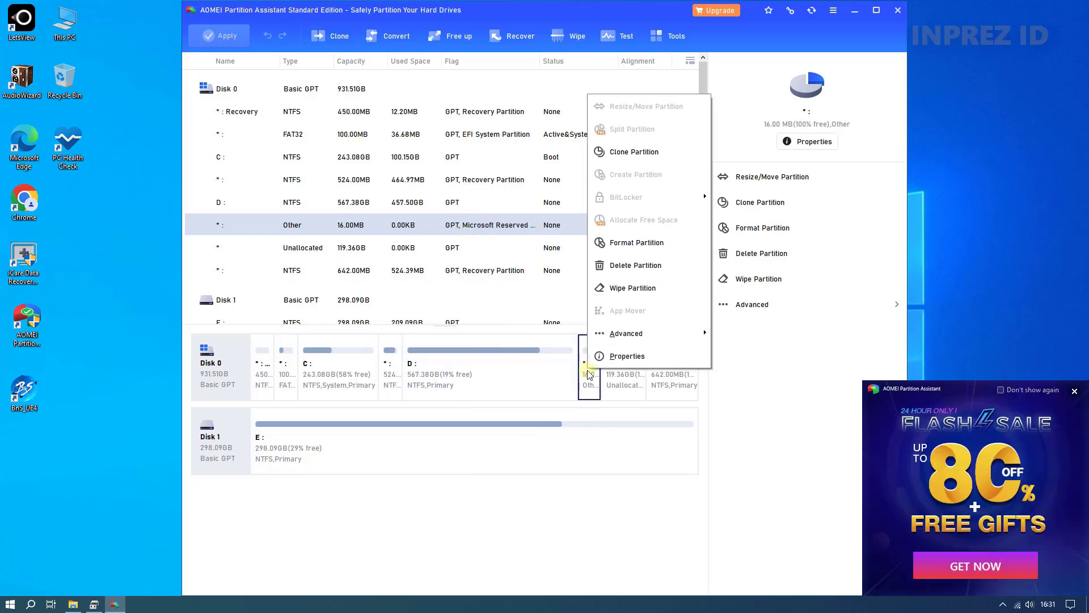
left_click(625, 273)
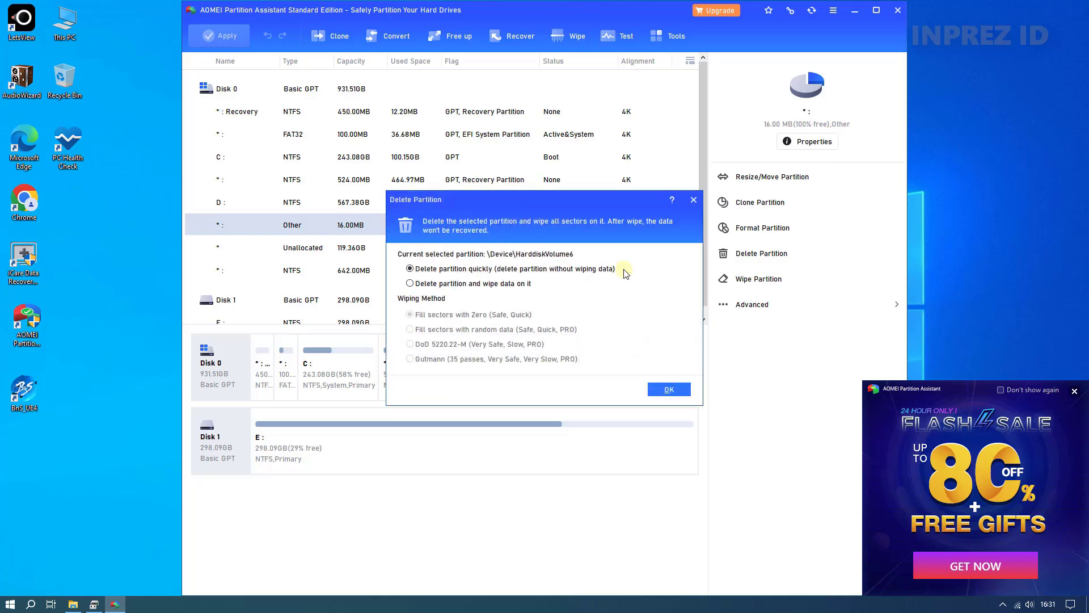
left_click(669, 392)
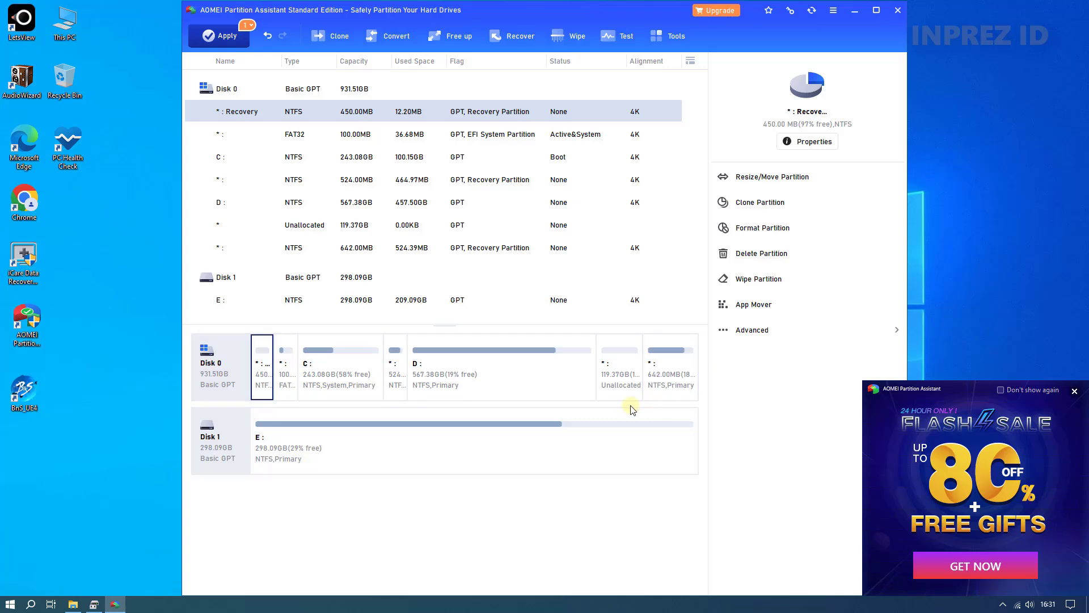
Dismiss the promotional pop-up and queue quick deletion, without wiping data, of the 642 MB recovery partition on Disk 0
left_click(664, 384)
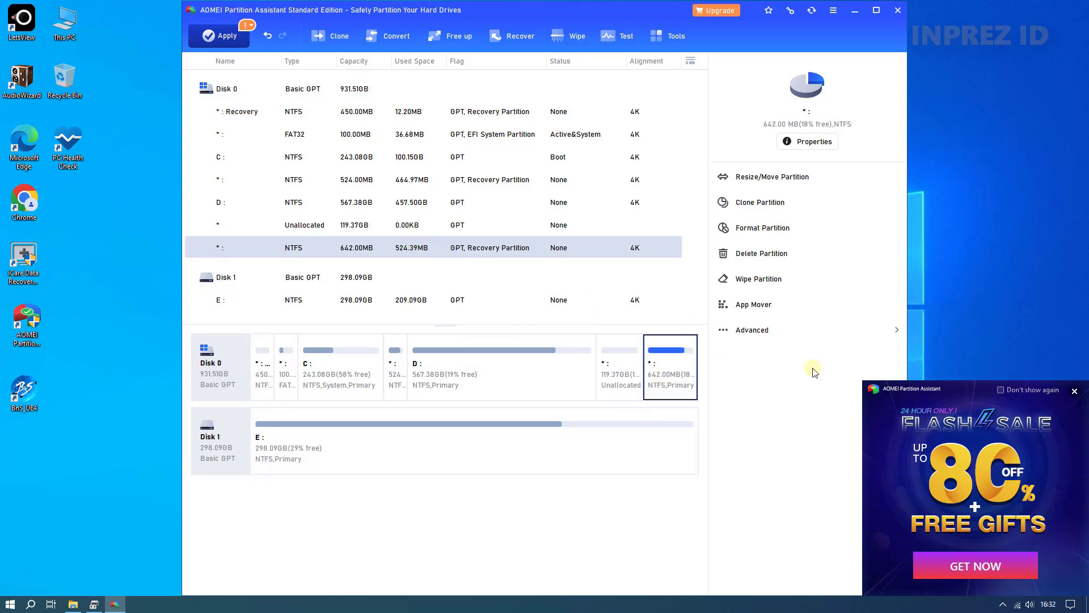
left_click(1074, 391)
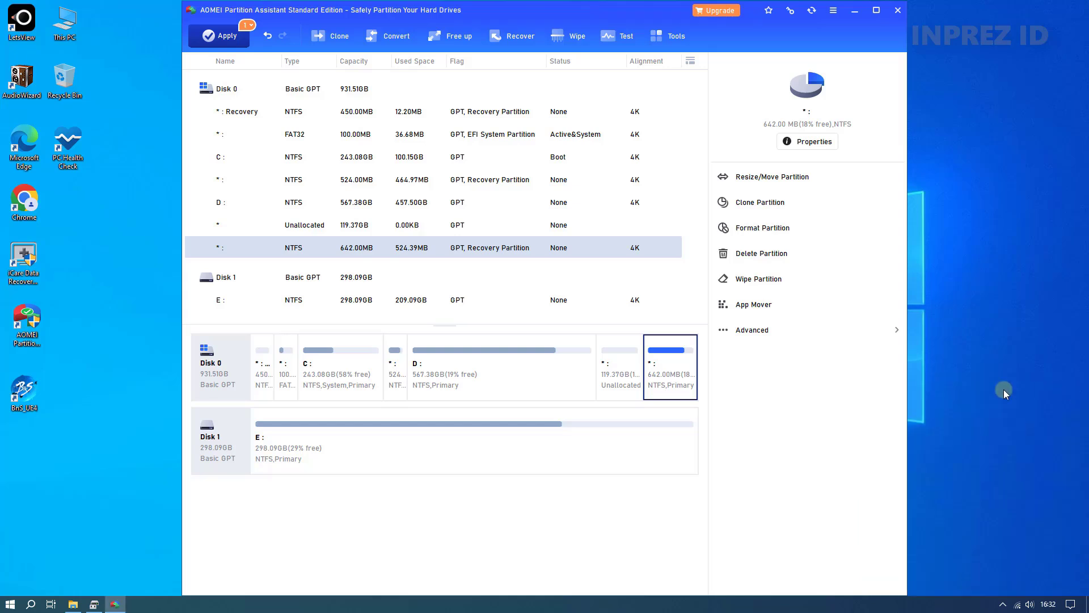
right_click(668, 371)
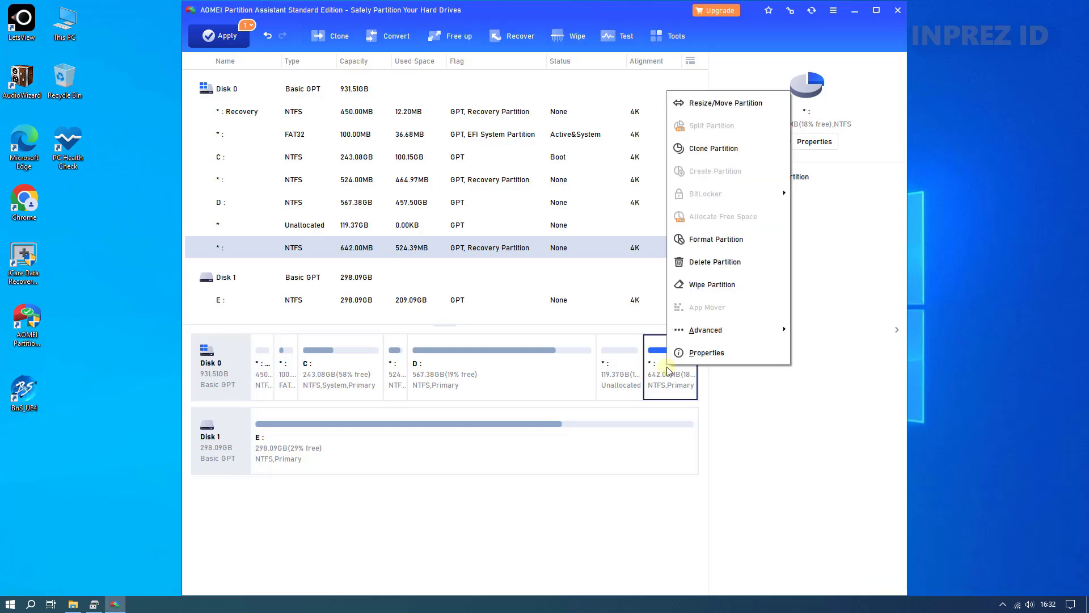
left_click(705, 263)
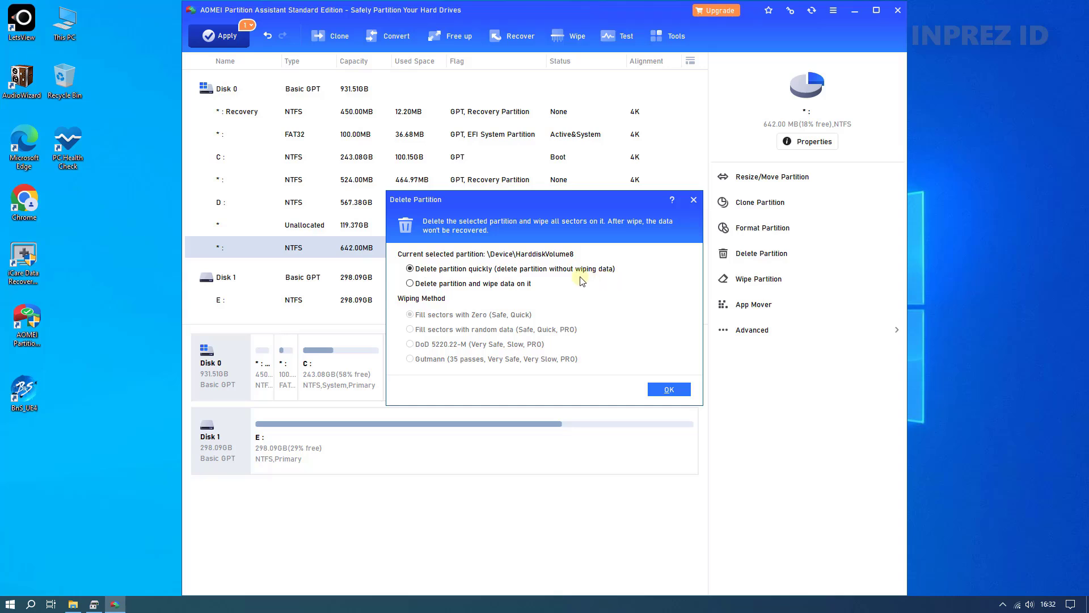
left_click(673, 389)
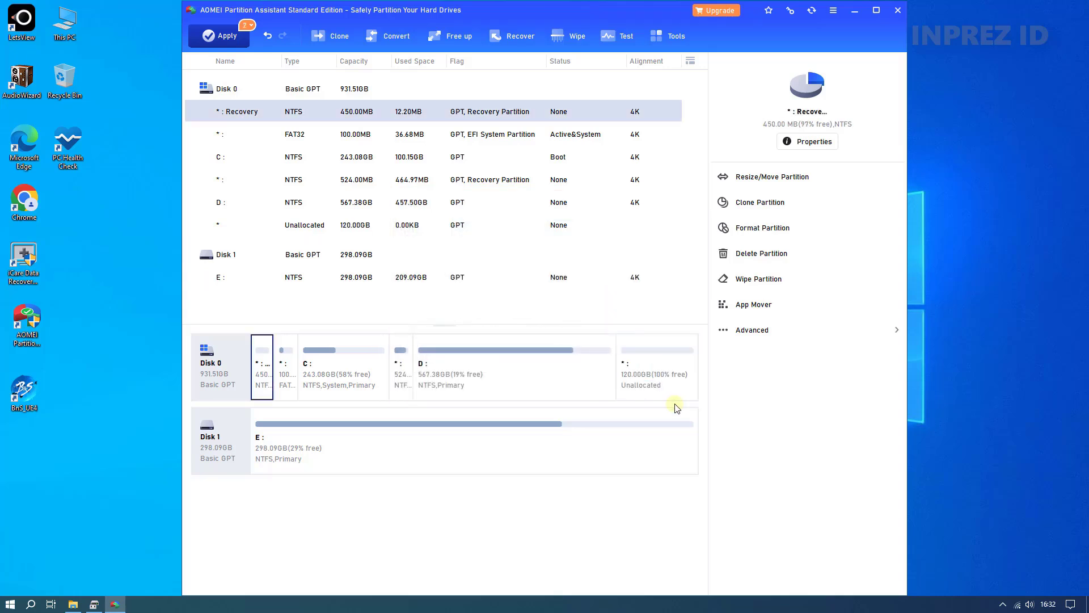
Queue a merge of the unallocated space on Disk 0 into drive D:, with D: as the target partition
left_click(660, 379)
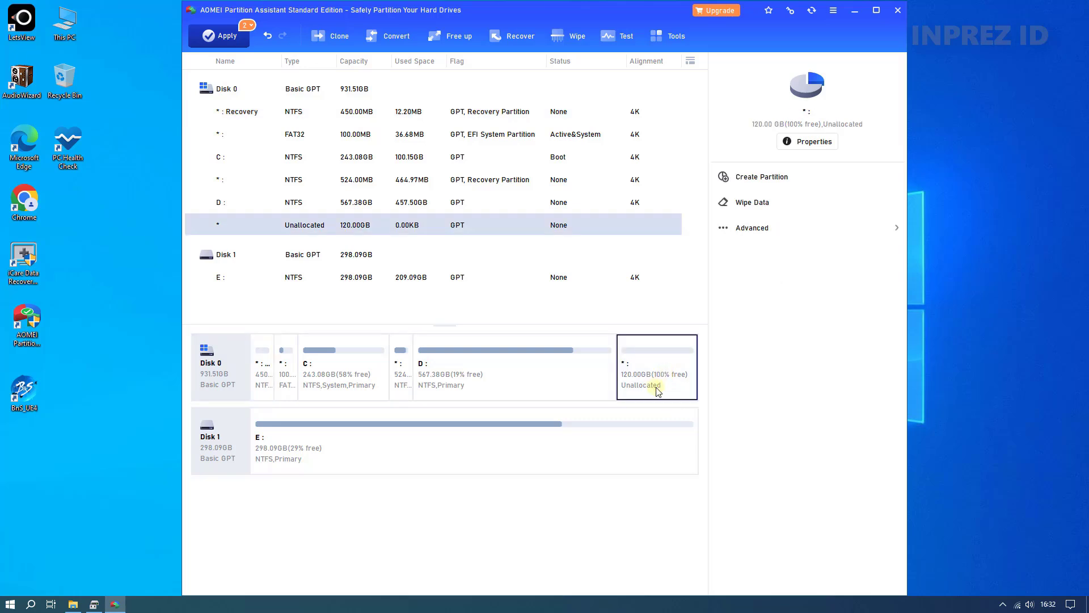
left_click(577, 377)
right_click(548, 383)
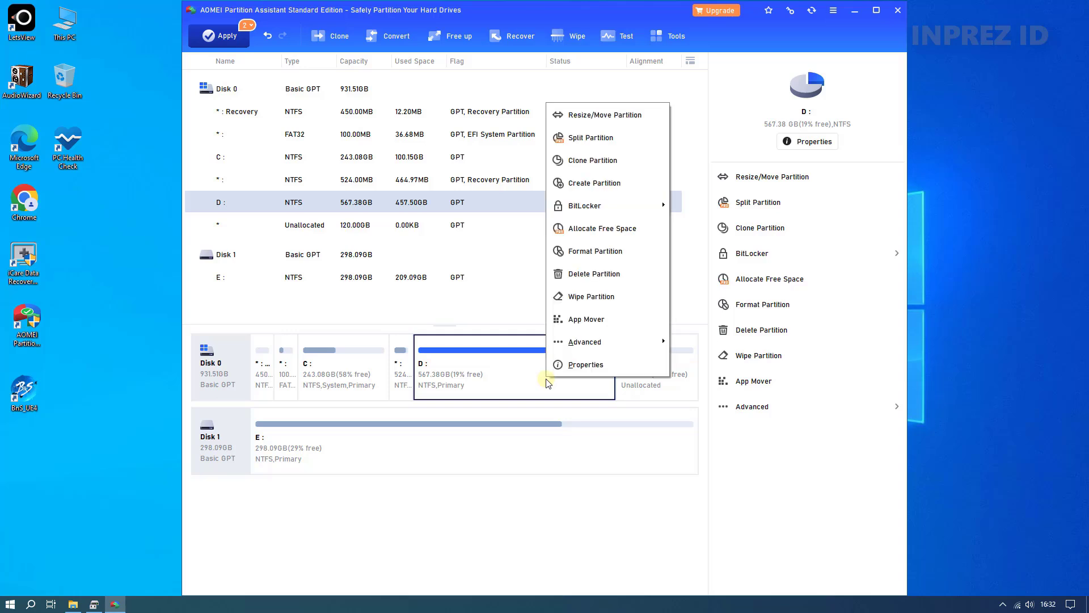
mouse_move(581, 346)
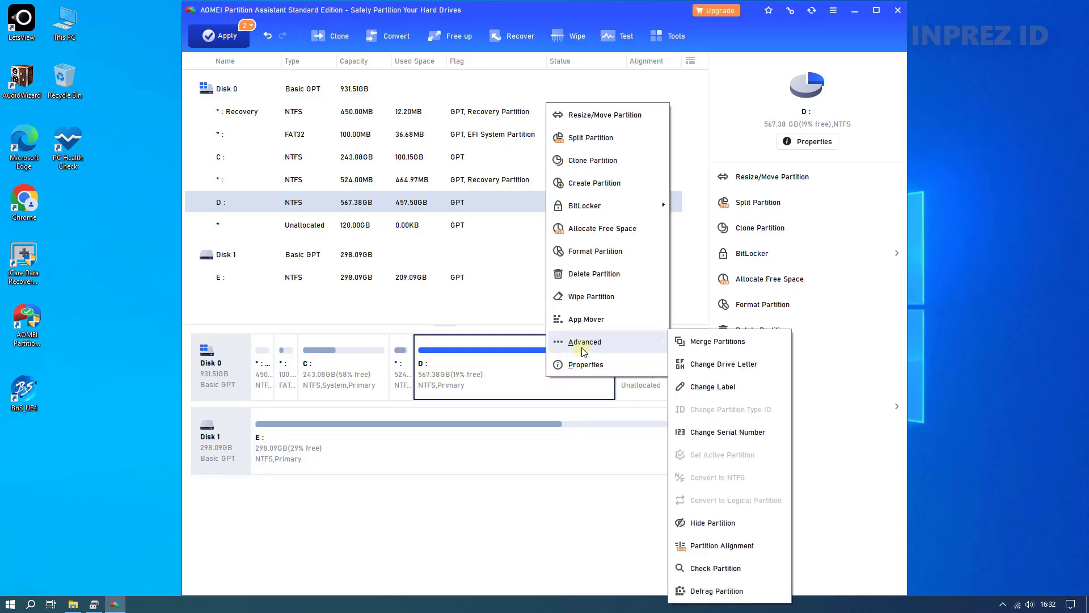
left_click(704, 342)
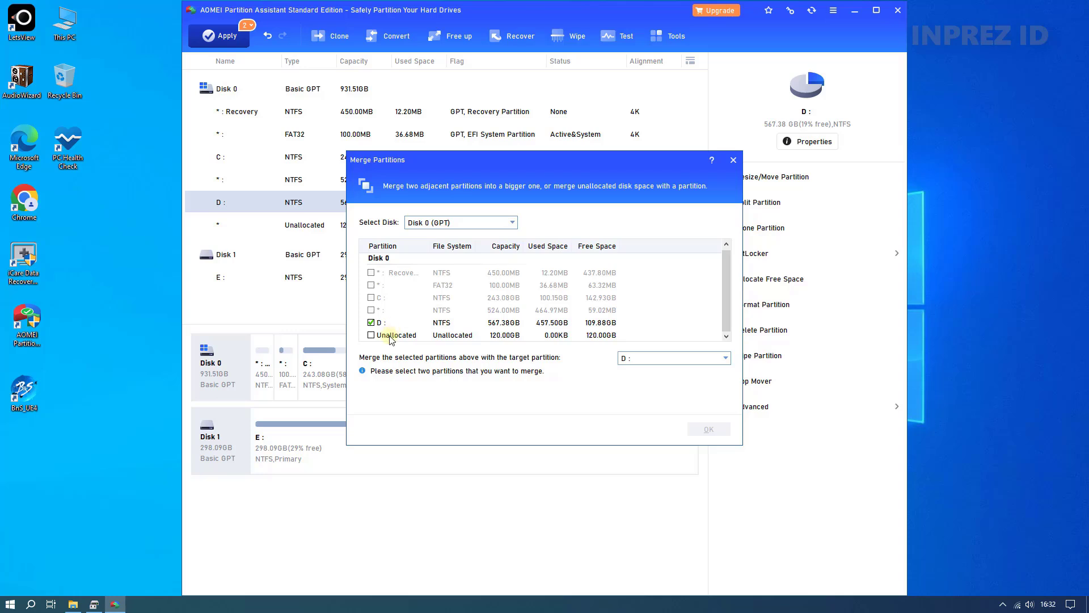
left_click(371, 335)
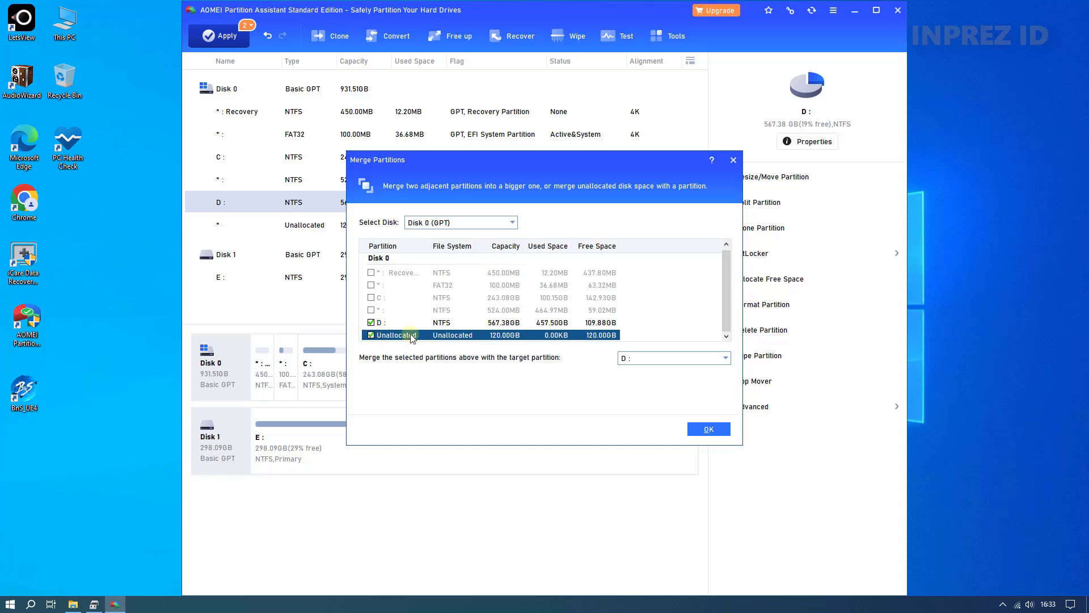
left_click(703, 429)
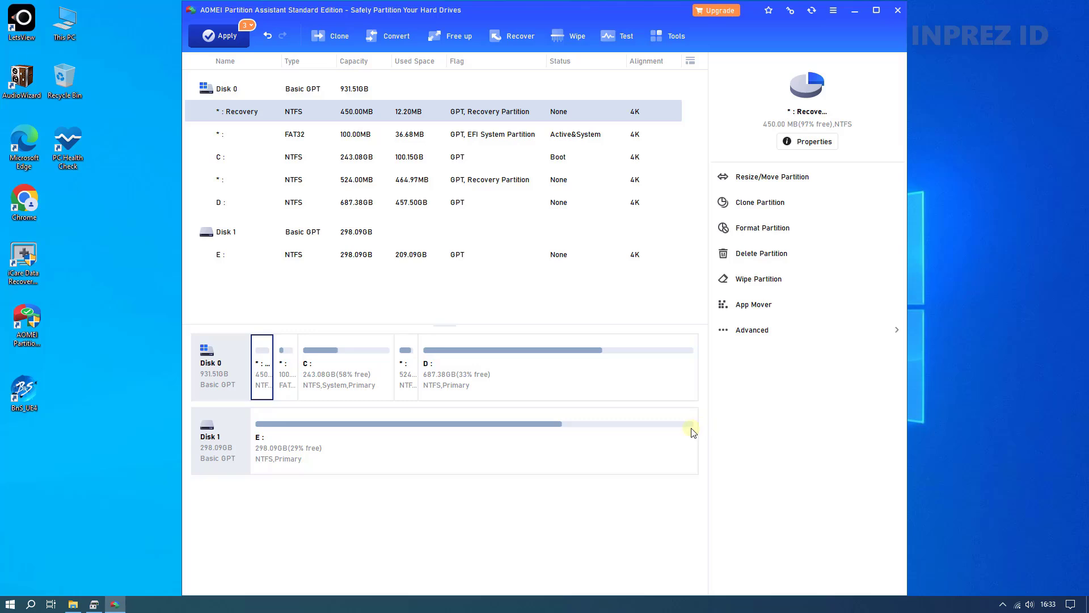
Compare the pending D: partition with drive D: as listed in File Explorer, and minimize File Explorer
left_click(568, 381)
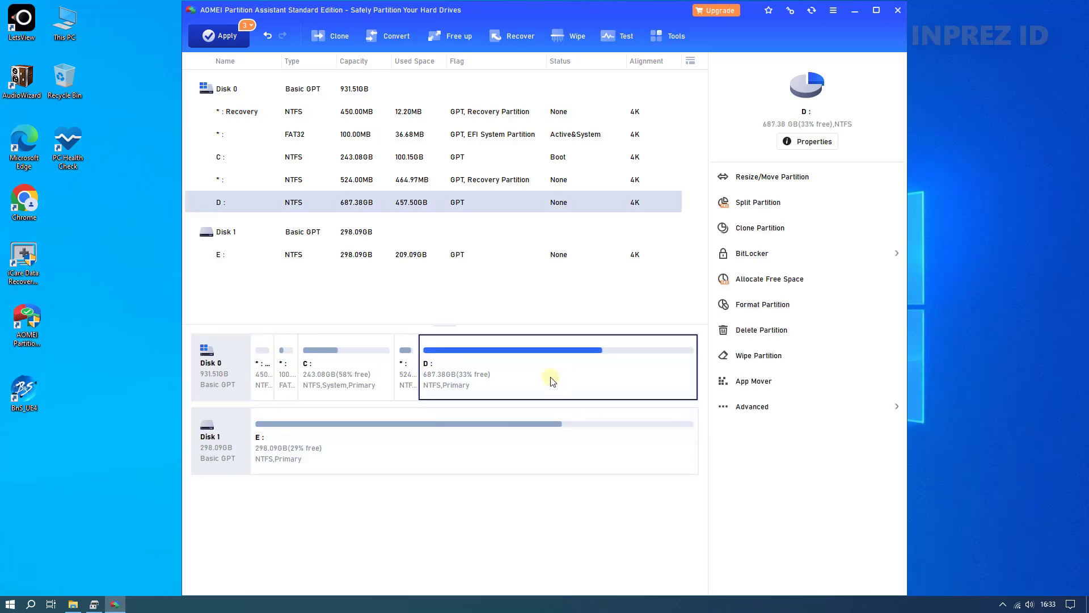
left_click(94, 603)
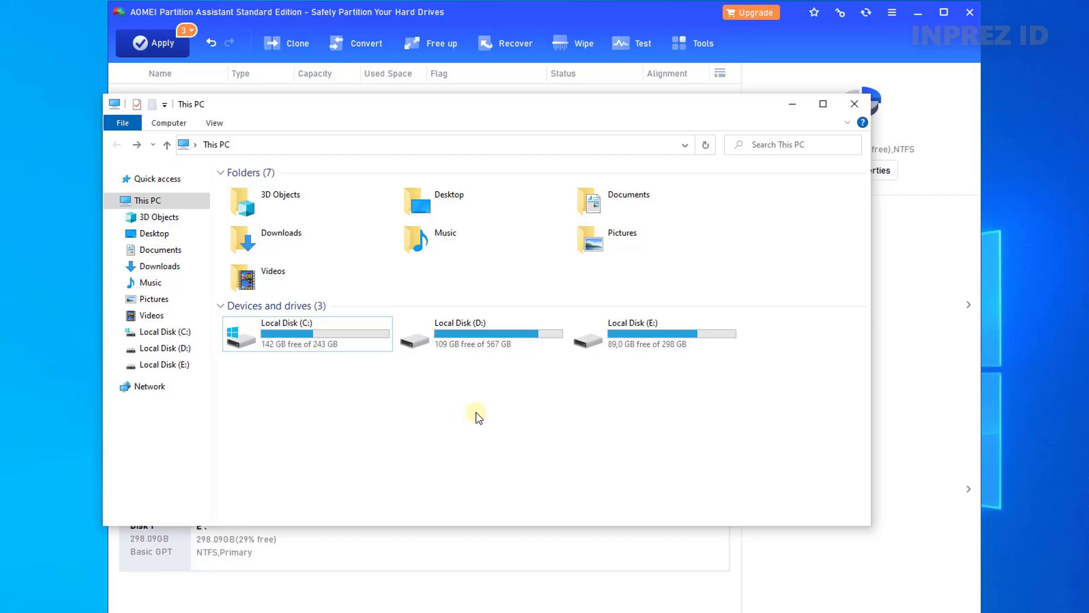
left_click(793, 104)
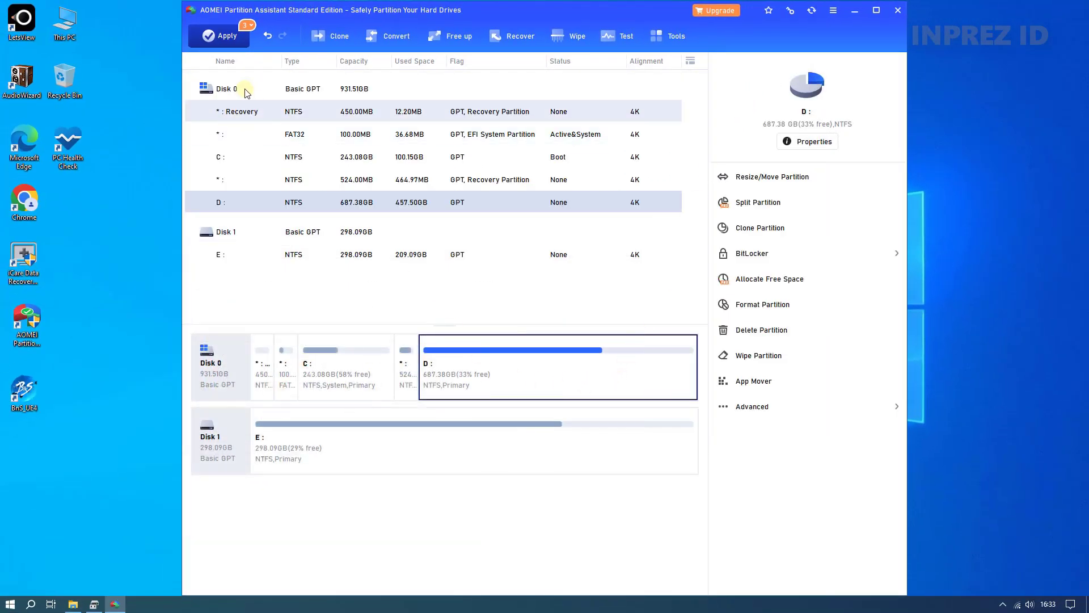
Review and apply the pending operations, keeping Windows PE restart mode with execution in Windows preferred, and reload the disk properties
left_click(227, 41)
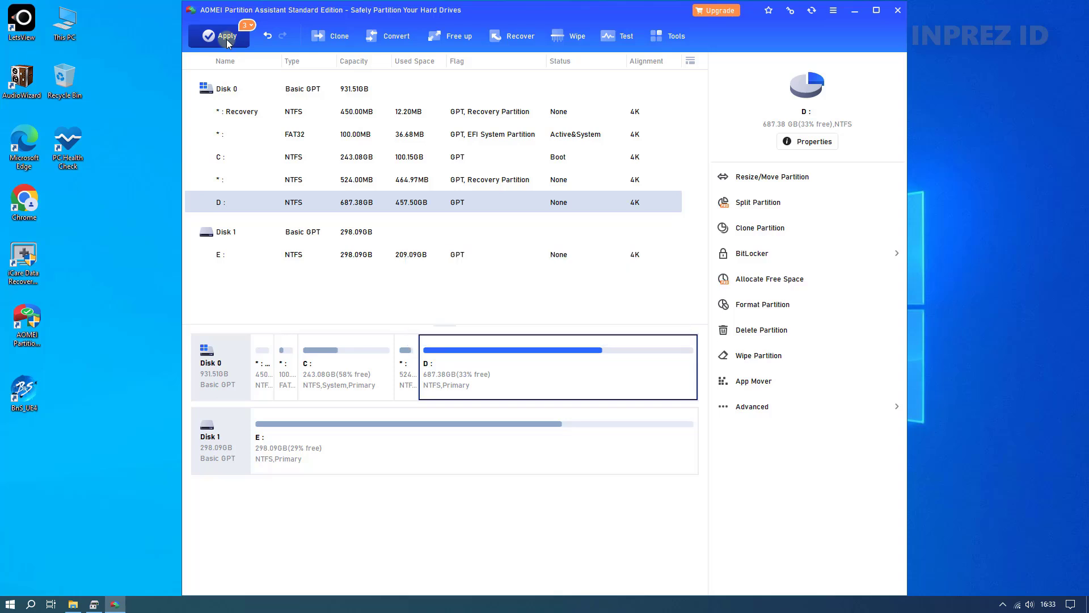
left_click_drag(727, 255, 724, 329)
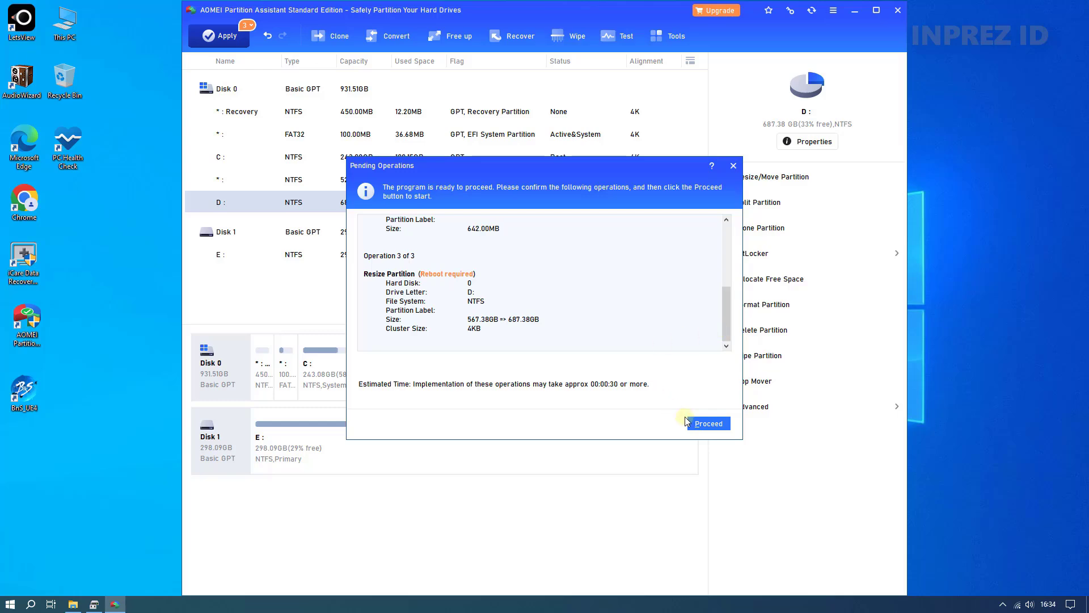
left_click(705, 425)
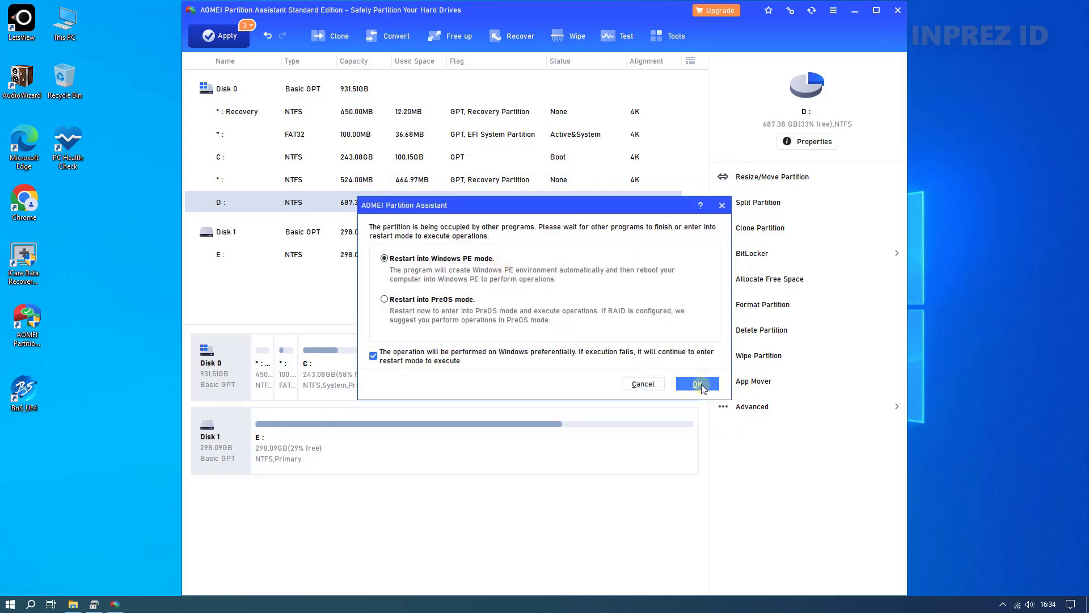
left_click(701, 385)
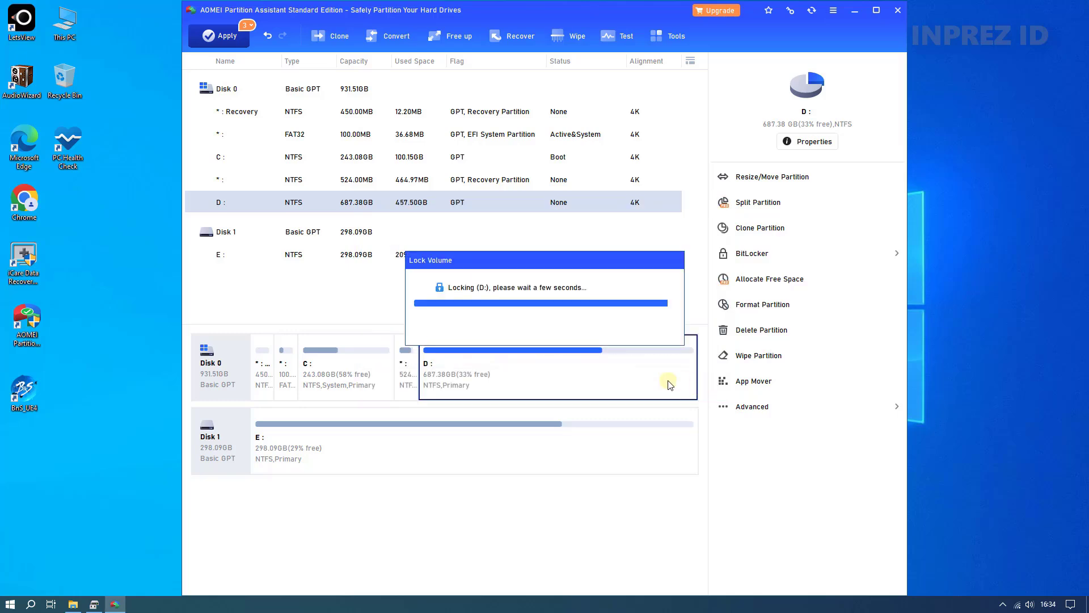
left_click(709, 423)
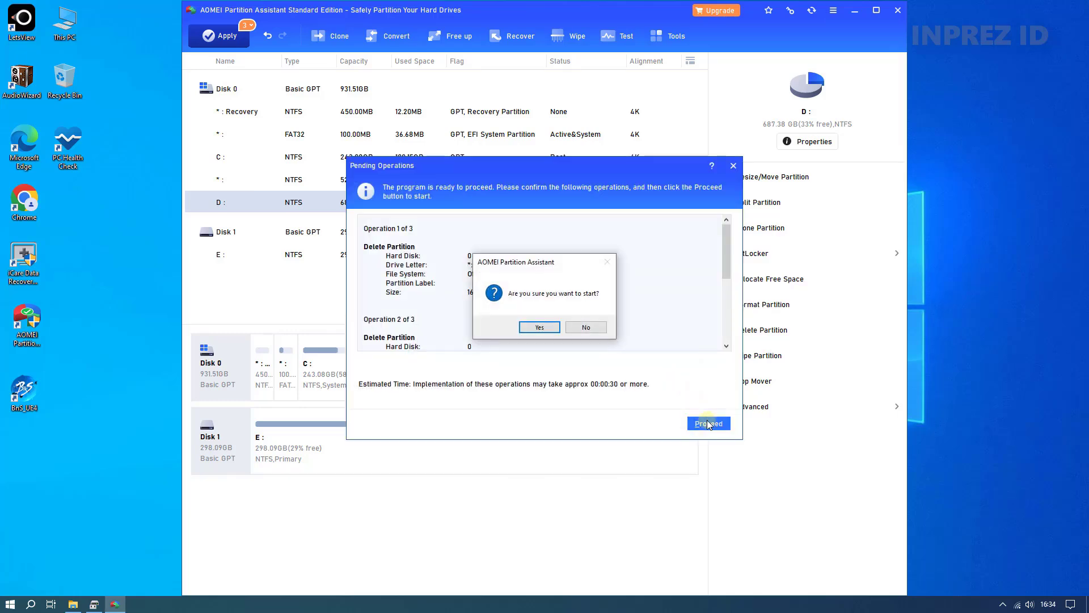
left_click(550, 327)
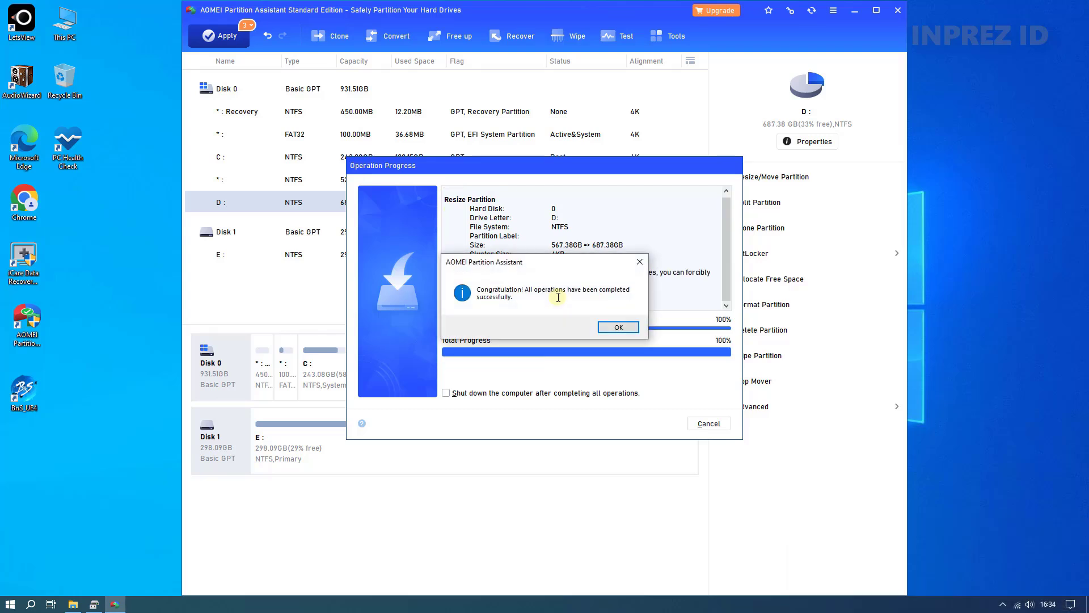
left_click(618, 328)
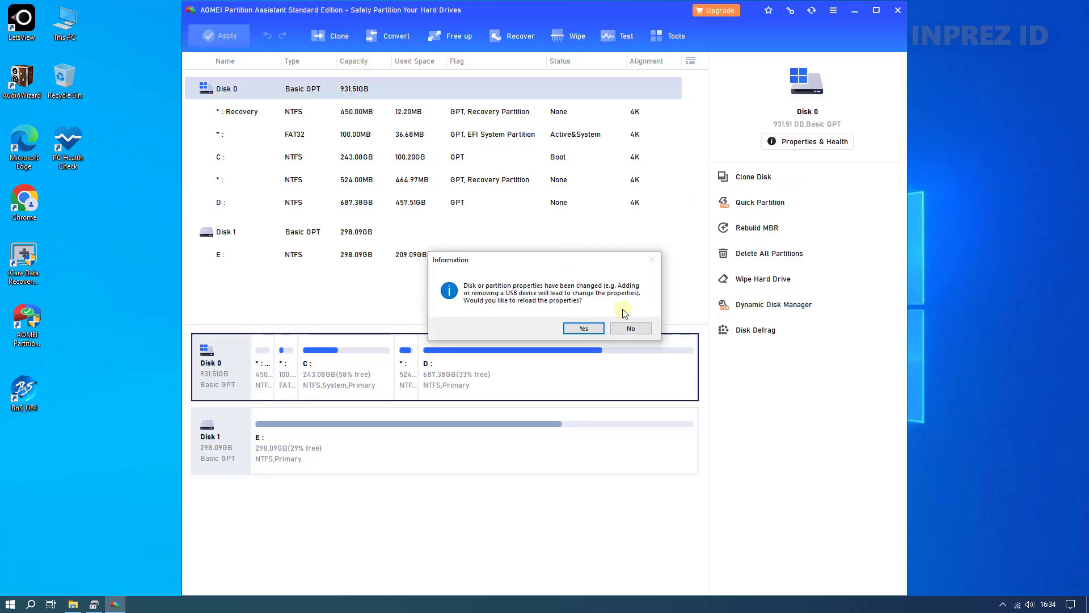
left_click(592, 329)
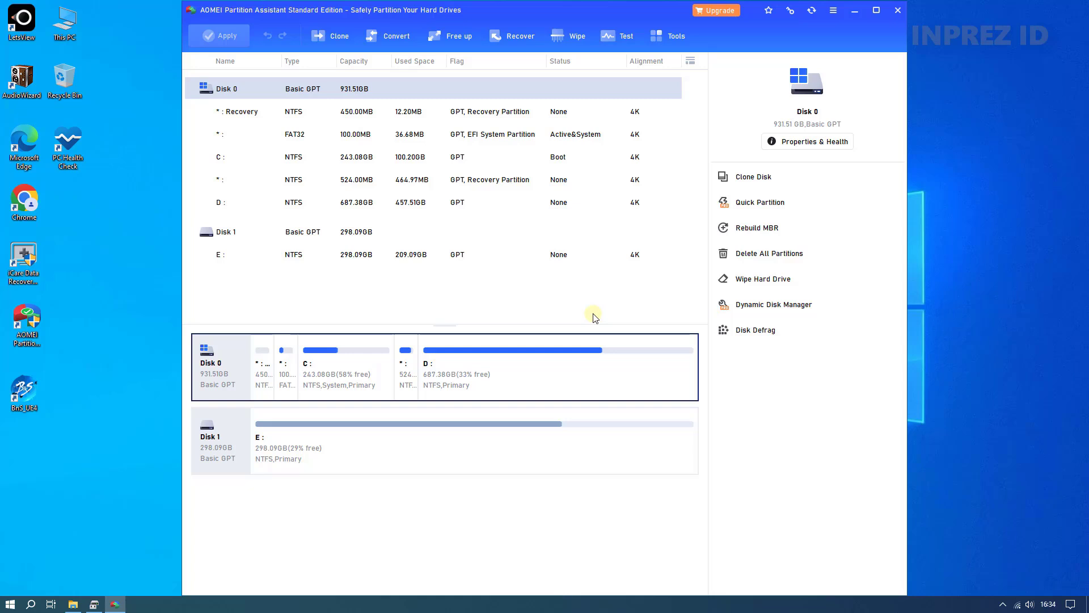
Switch to File Explorer, refresh This PC, check the capacity of drive D:, and close the window
left_click(73, 604)
right_click(474, 339)
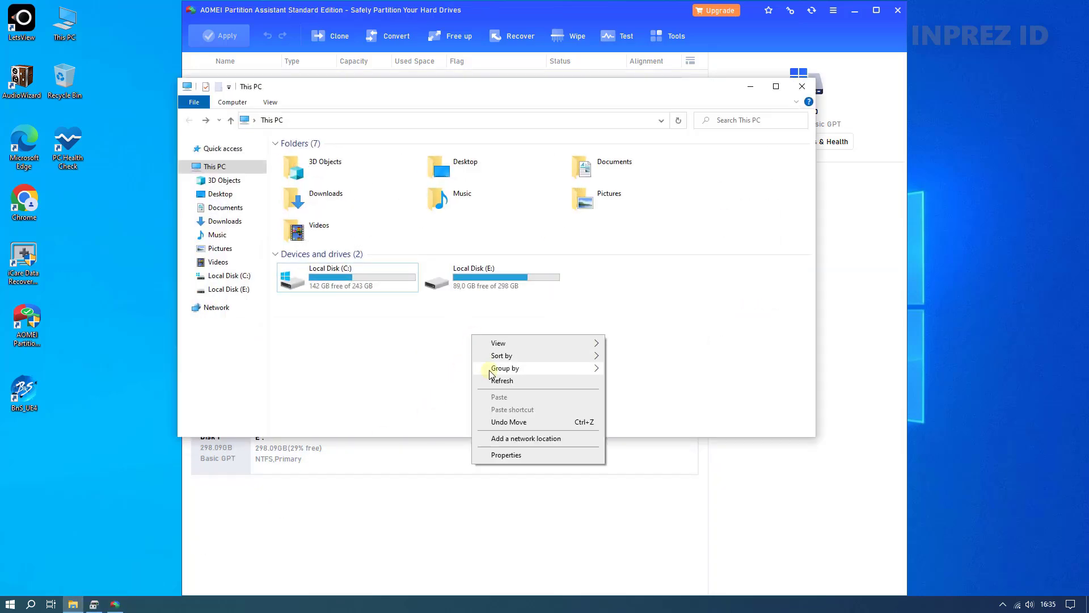
left_click(503, 379)
left_click(518, 283)
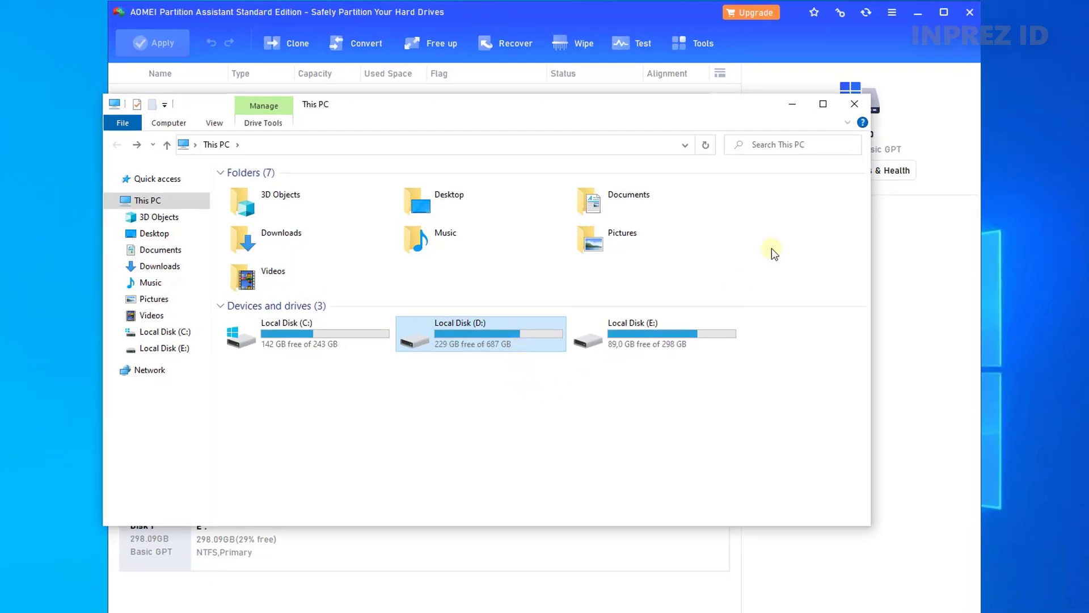
left_click(862, 109)
Inspect the D: partition in AOMEI Partition Assistant, close it, check Disk 0 in Disk Management, and close that window
left_click(619, 454)
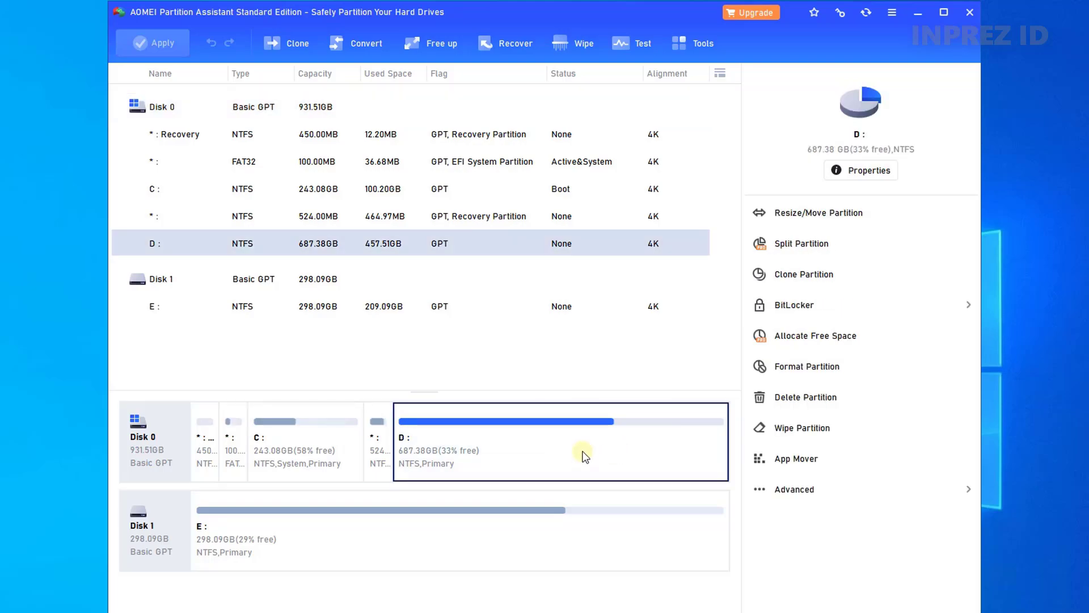
left_click(969, 12)
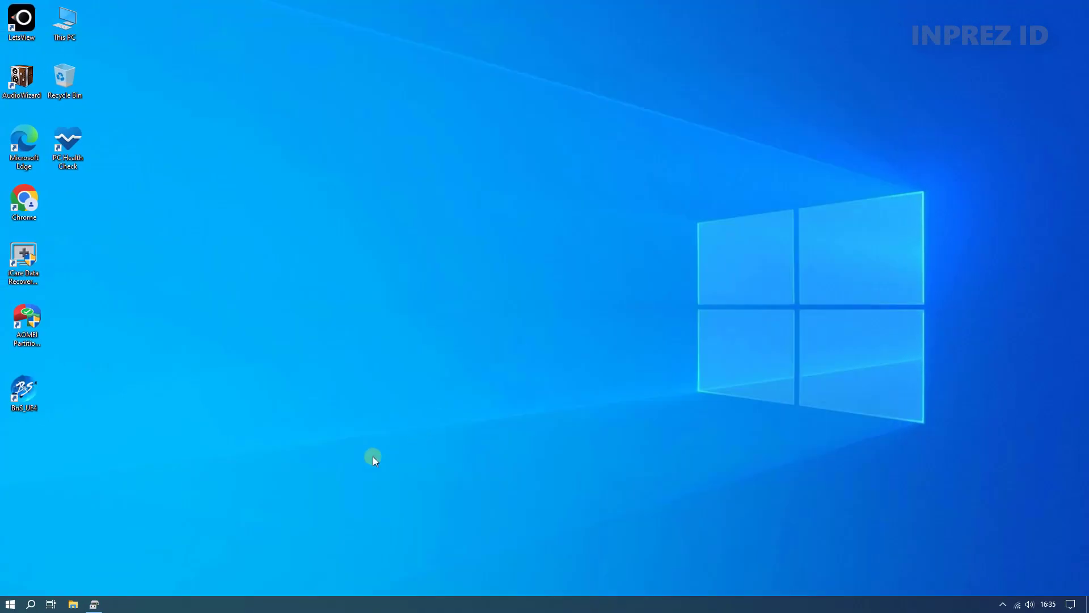
left_click(94, 604)
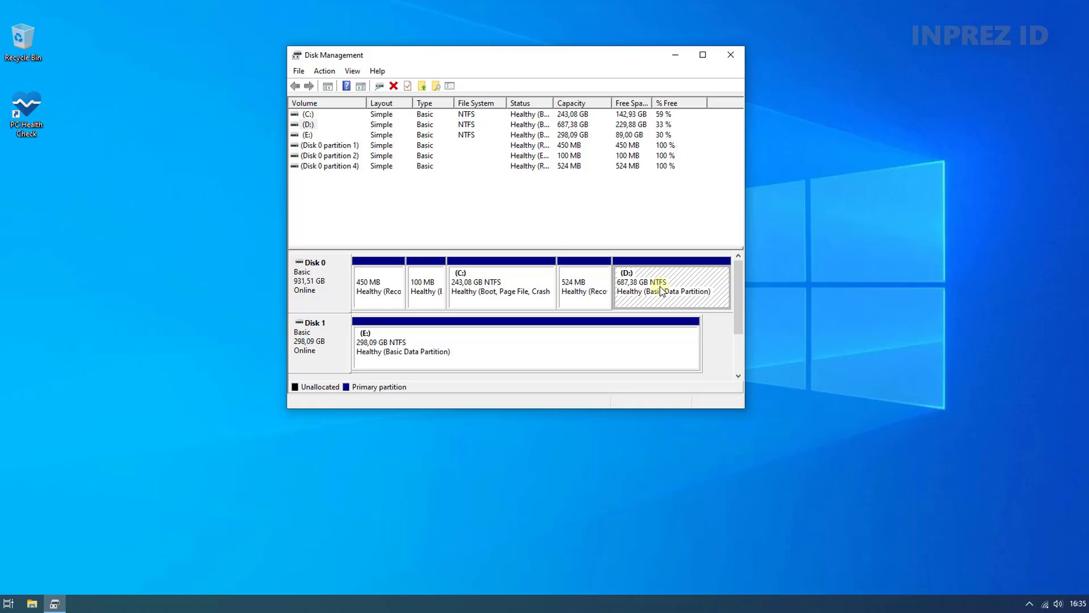
left_click(731, 54)
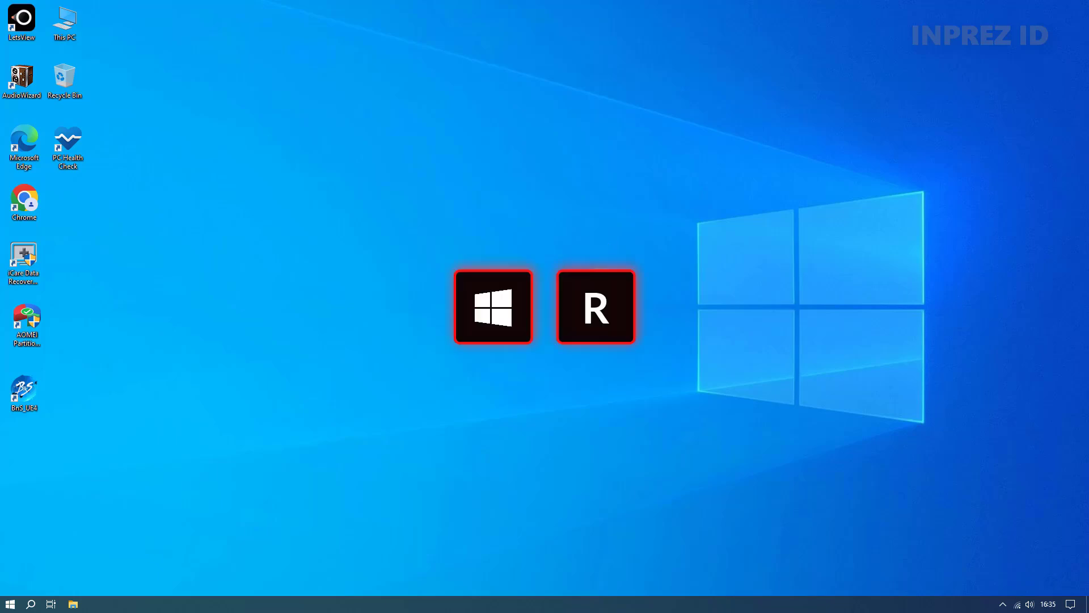
Run msconfig, check the operating systems listed in System Configuration's boot settings, and cancel without changes
key("super+r")
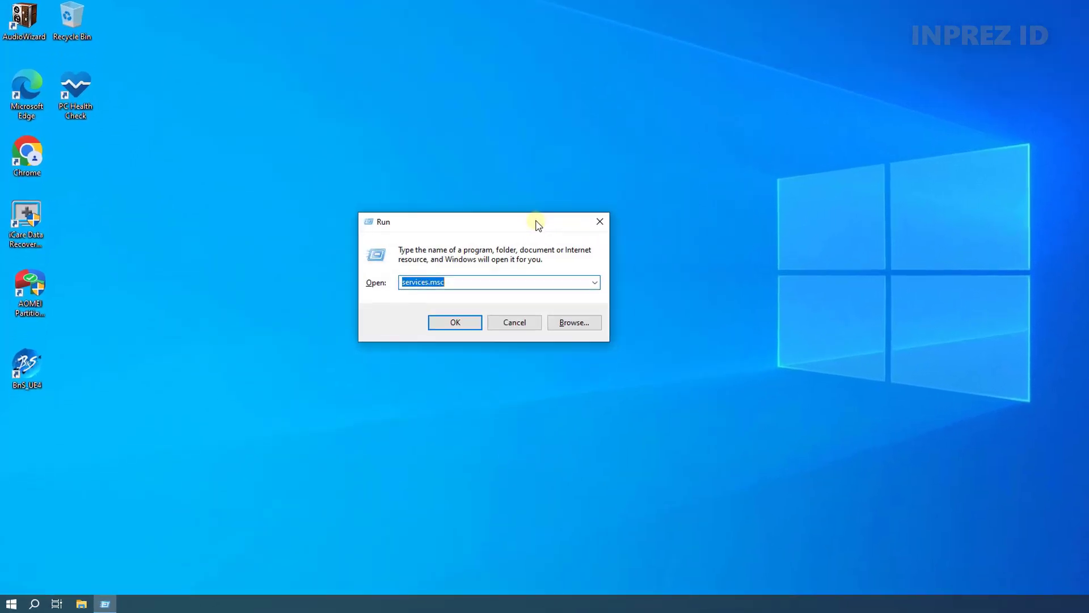
type("msconfig")
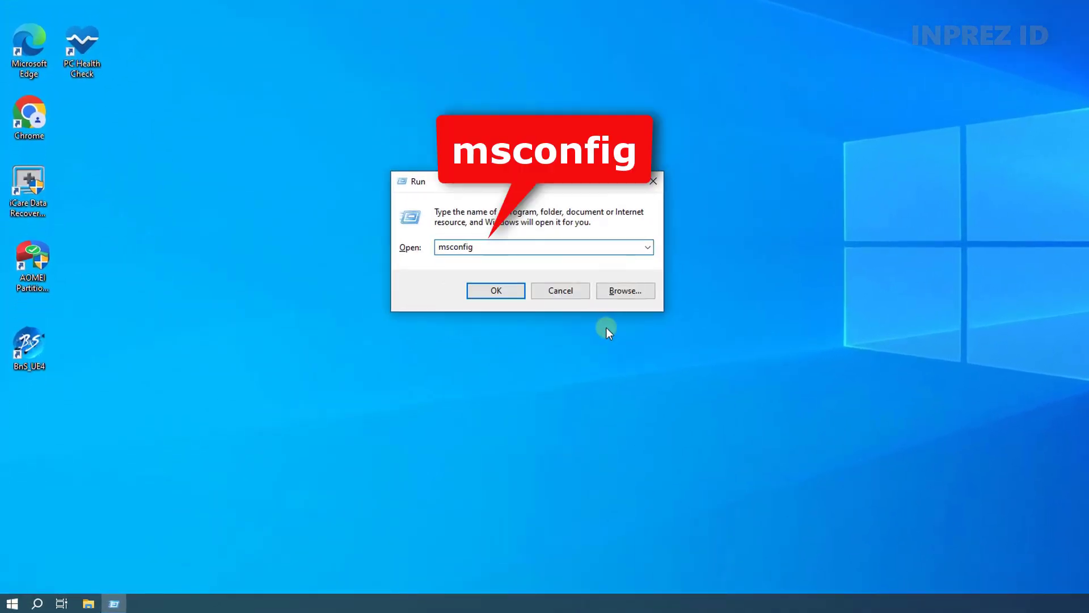
left_click(497, 292)
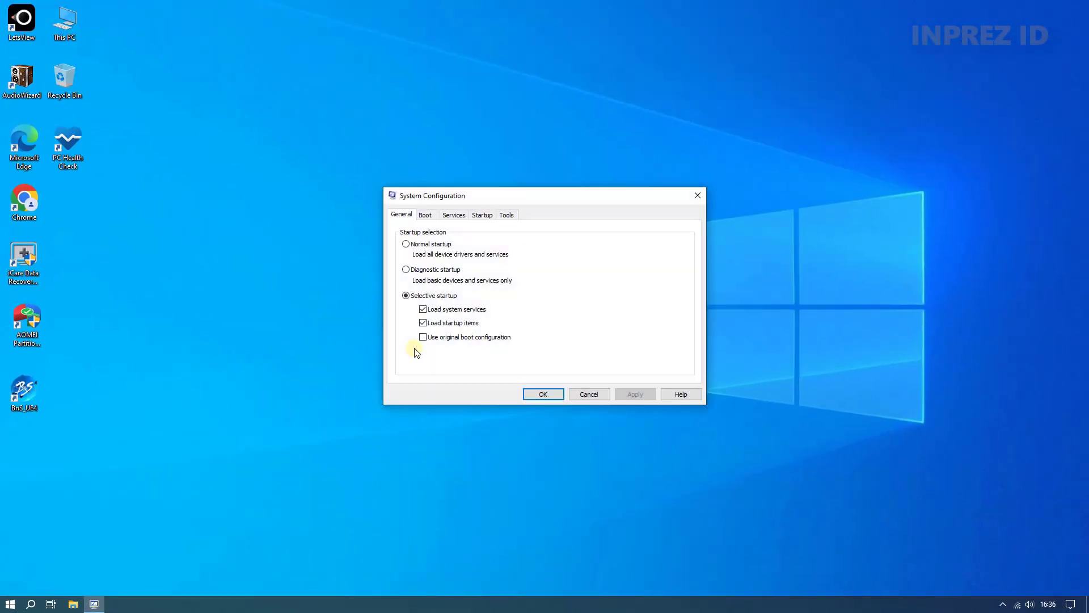
left_click(419, 178)
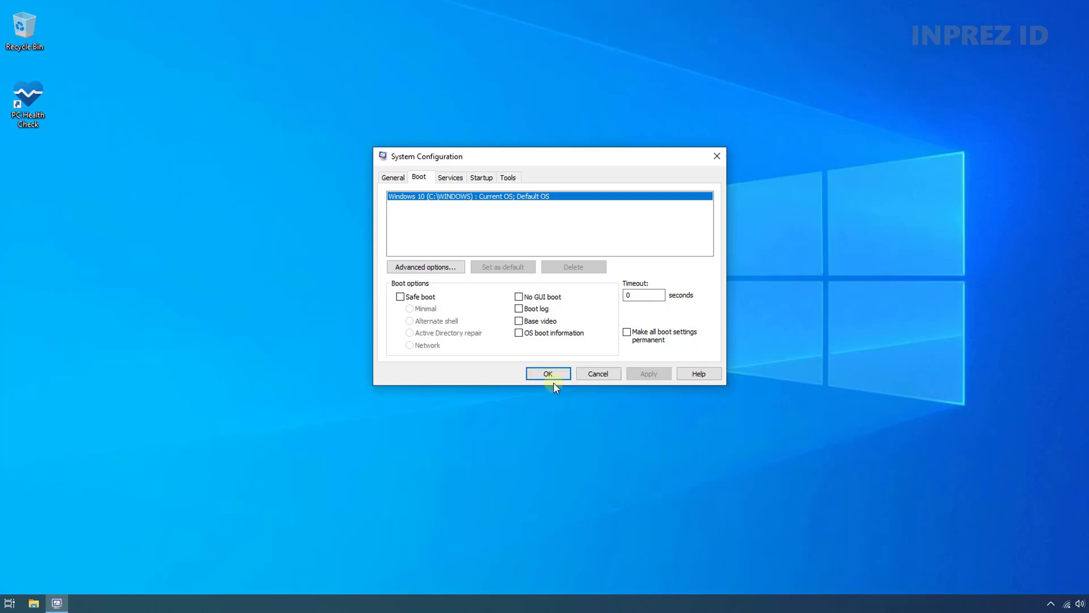
left_click(600, 378)
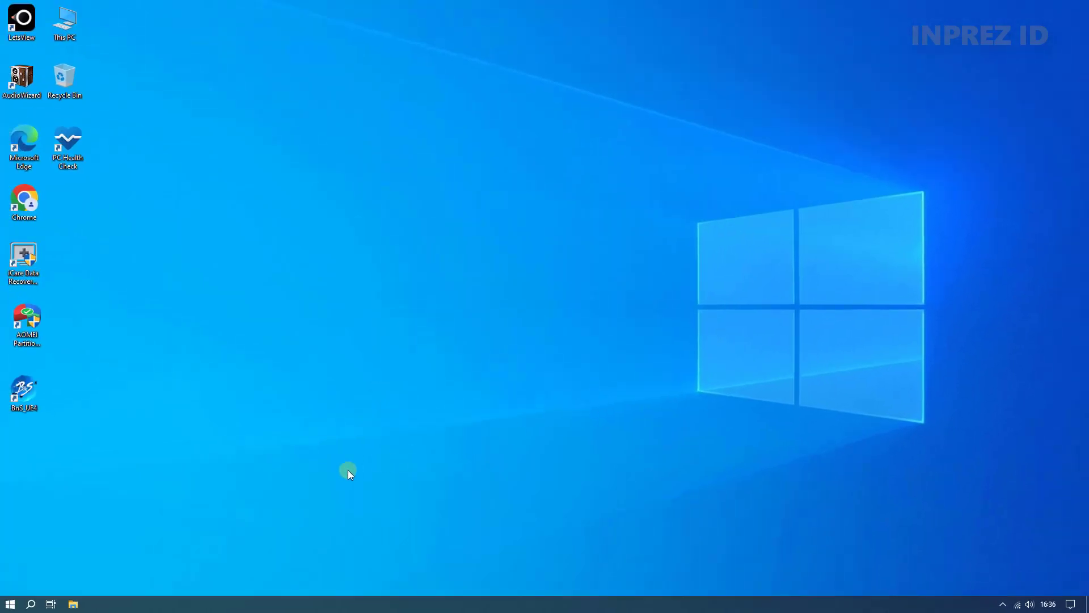
Restart the computer from the Windows 10 desktop
left_click(10, 603)
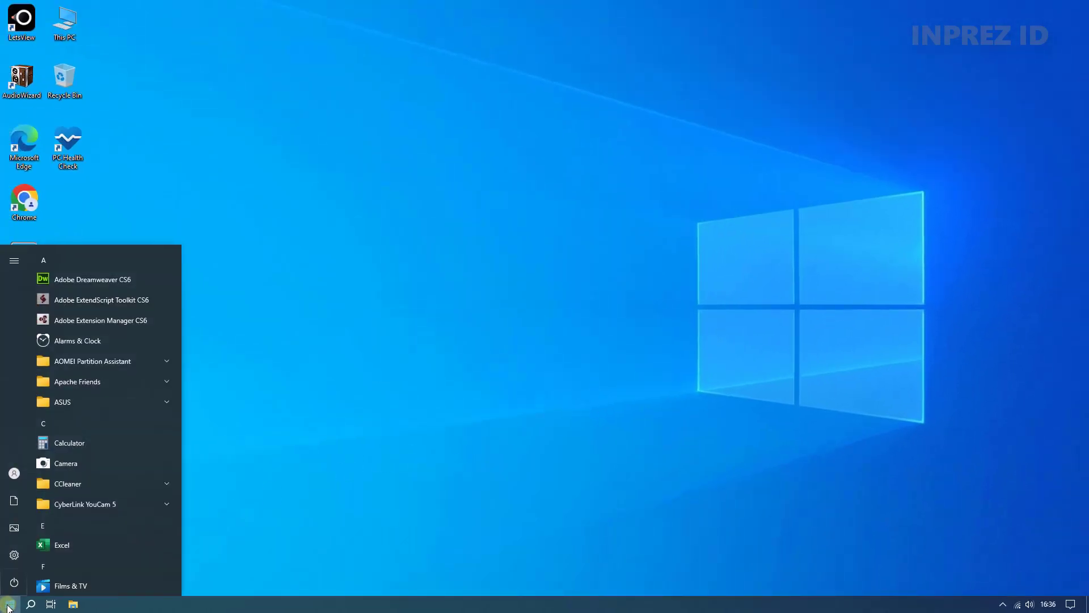
left_click(13, 583)
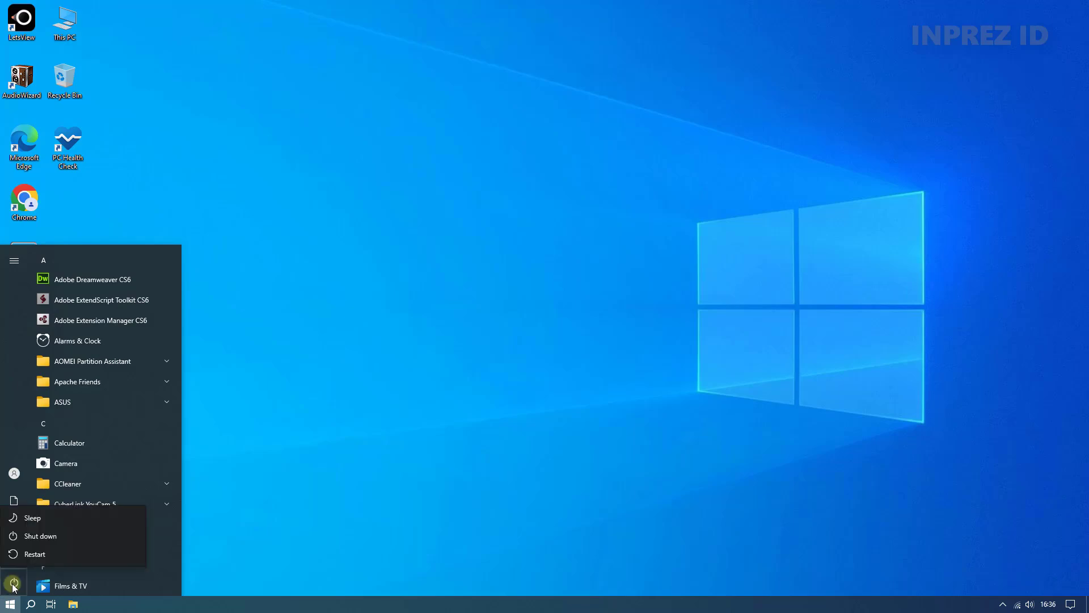
left_click(39, 553)
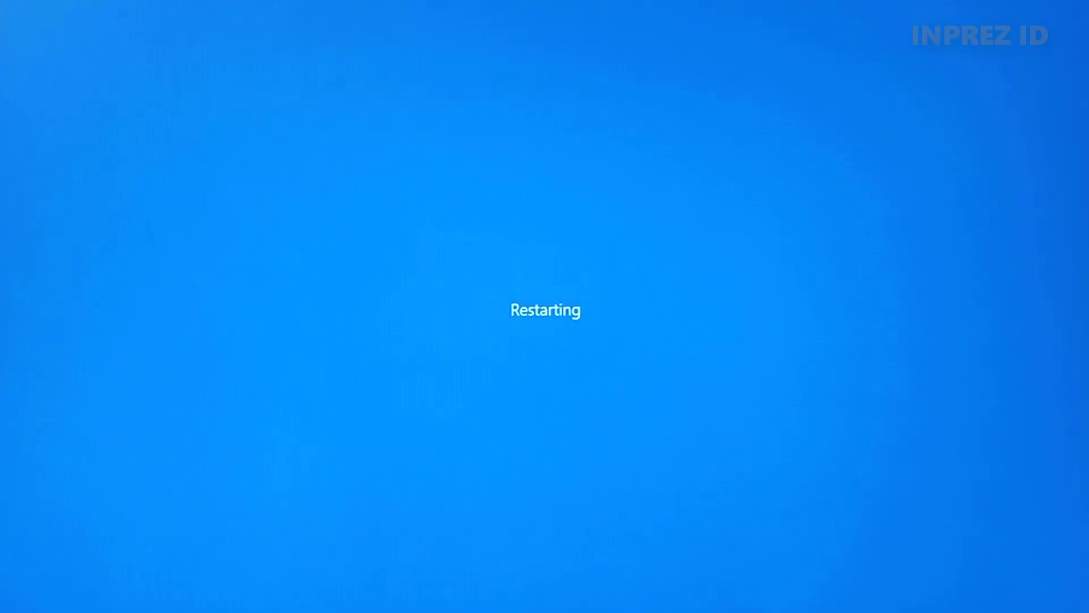